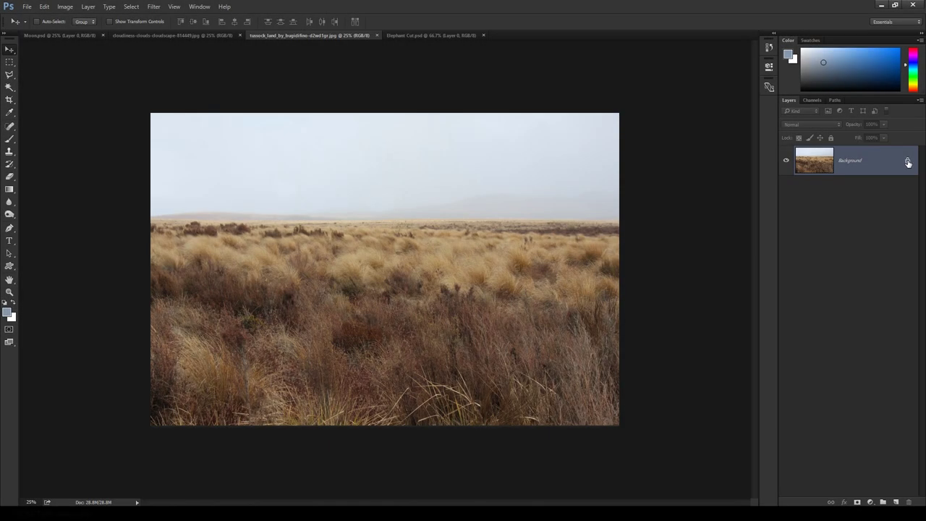
Unlock the Background and duplicate the grassland photo layer, then target the original Layer 0.
left_click(907, 162)
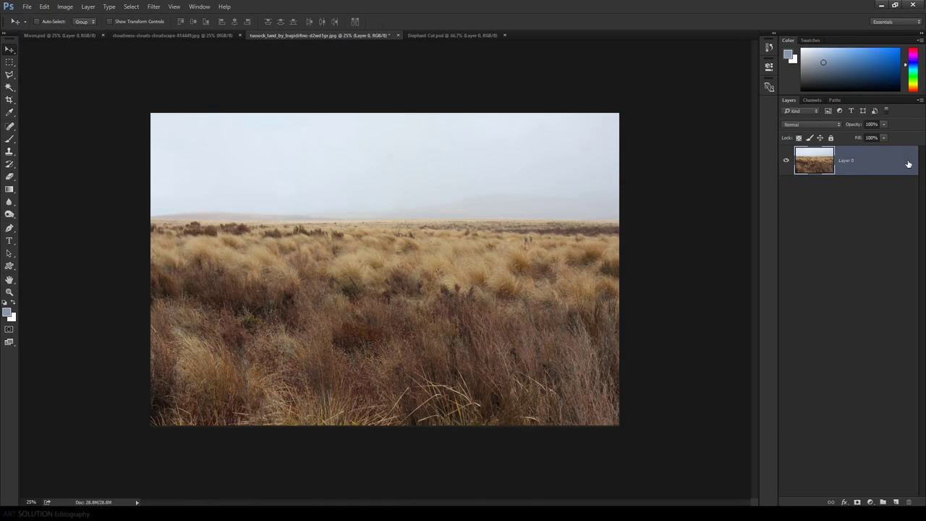
left_click_drag(875, 159, 896, 501)
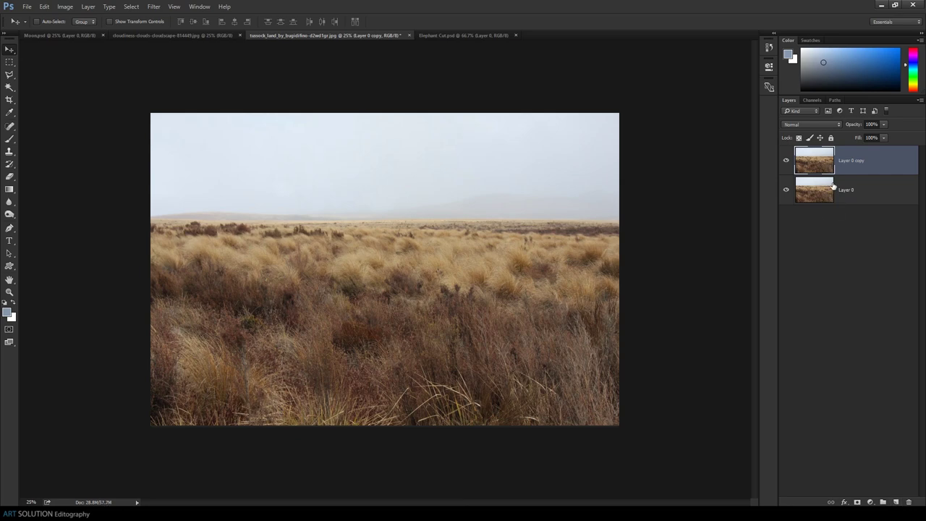
left_click(835, 190)
Fill Layer 0 with a tan brown sampled from the grass, beneath the visible photo copy.
left_click(6, 312)
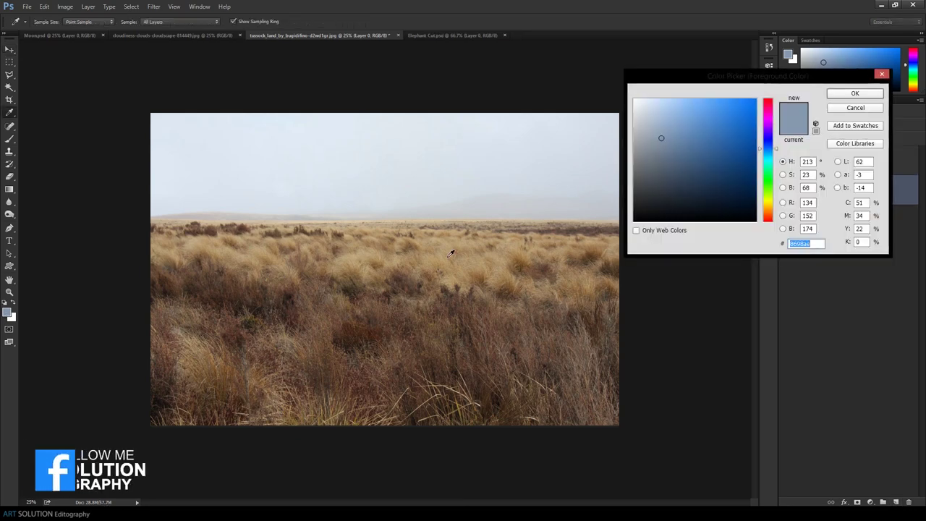
left_click(547, 272)
left_click(855, 94)
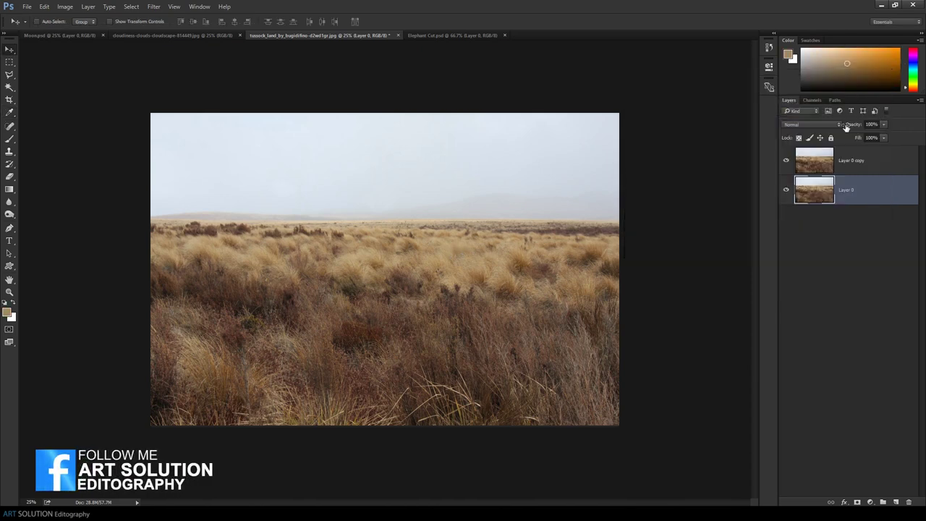
key("alt+BackSpace")
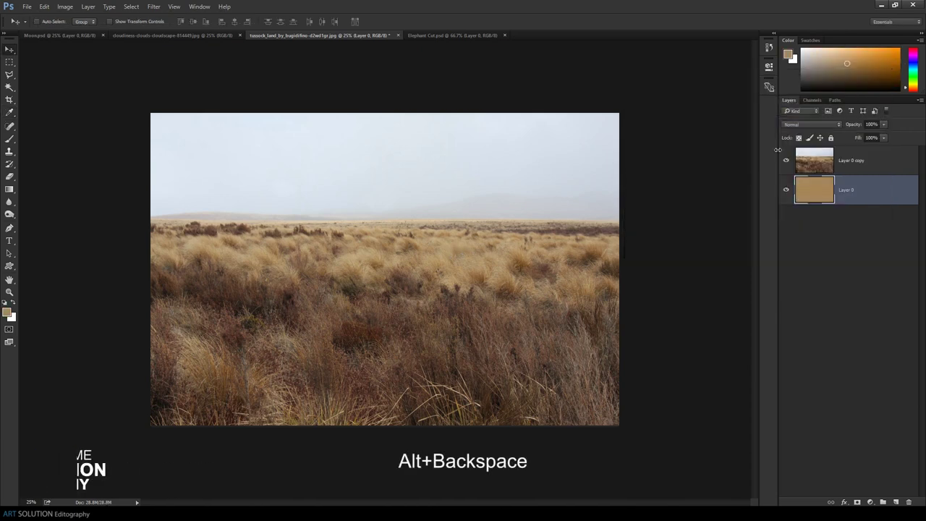
left_click(788, 160)
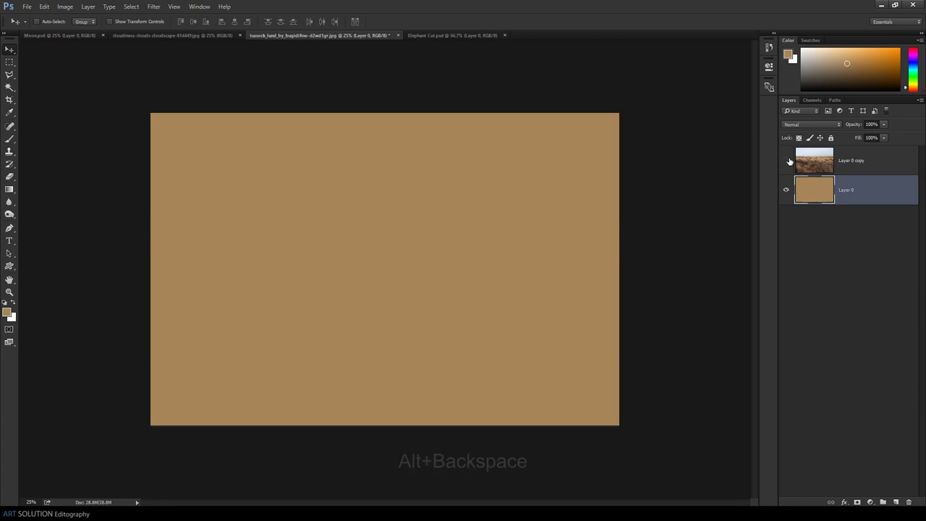
left_click(787, 160)
left_click(817, 168)
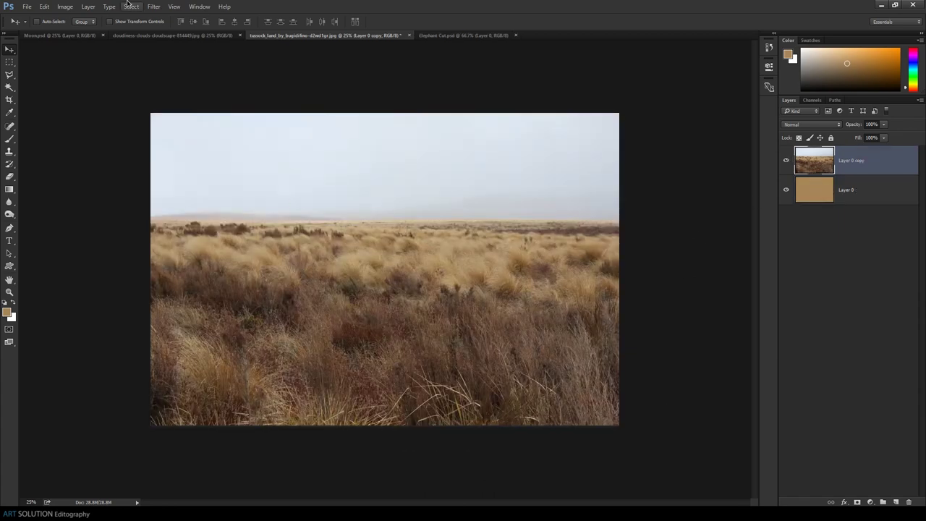
left_click(46, 8)
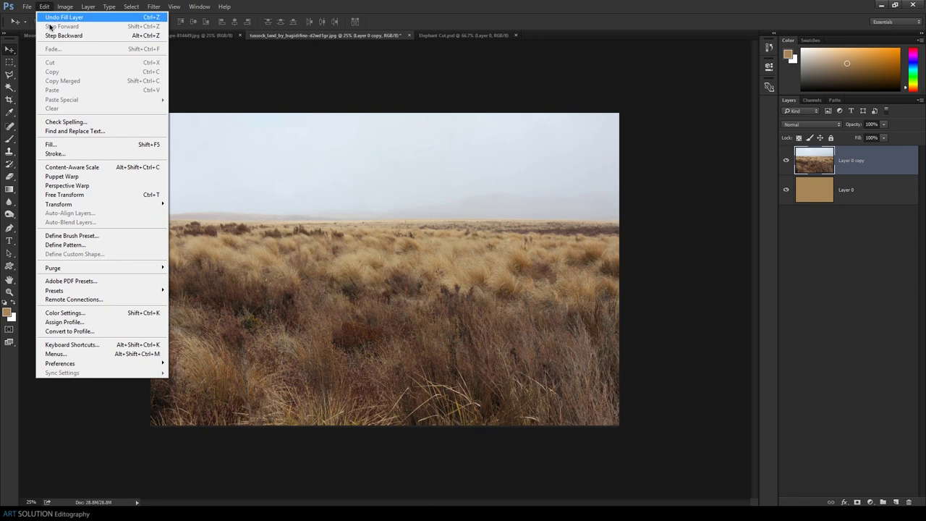
Move the grassland photo copy down to lower the horizon.
left_click(65, 194)
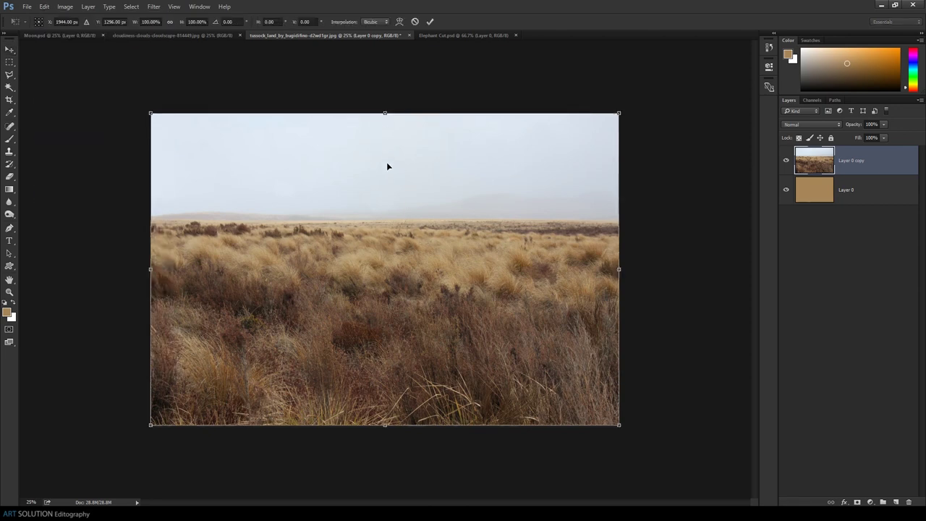
mouse_move(387, 162)
left_mouse_down()
mouse_move(389, 271)
mouse_move(386, 231)
left_mouse_up()
key("Return")
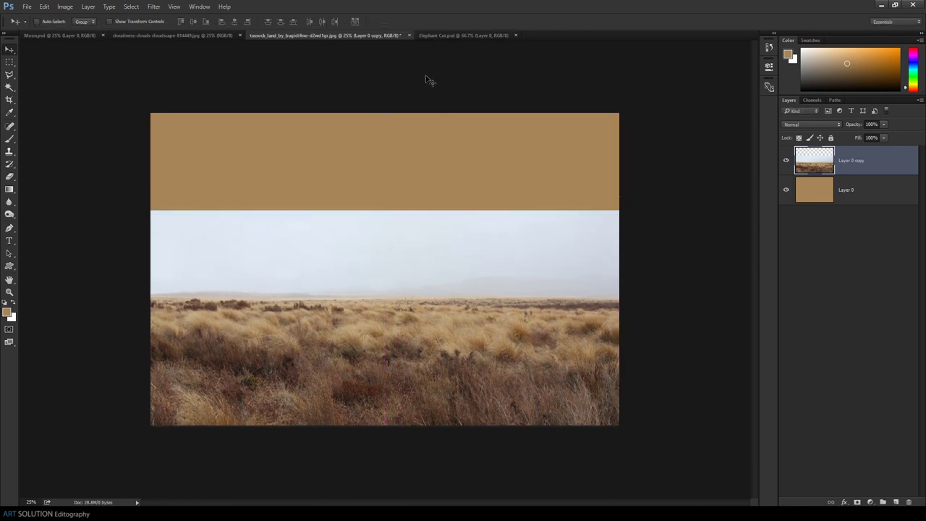
Mask the photo copy with a black-to-white gradient fading the sky into tan, then switch to Elephant Cut.
left_click(856, 502)
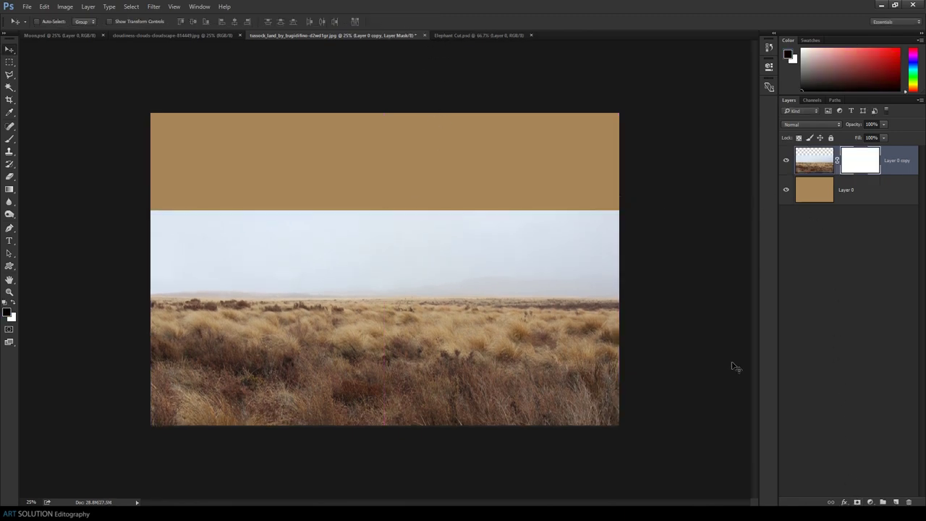
left_click(11, 188)
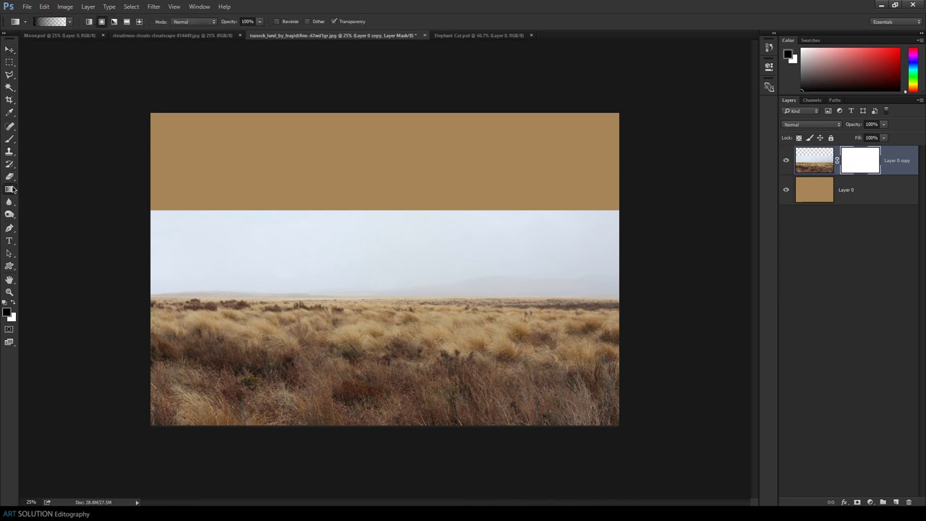
left_click(50, 22)
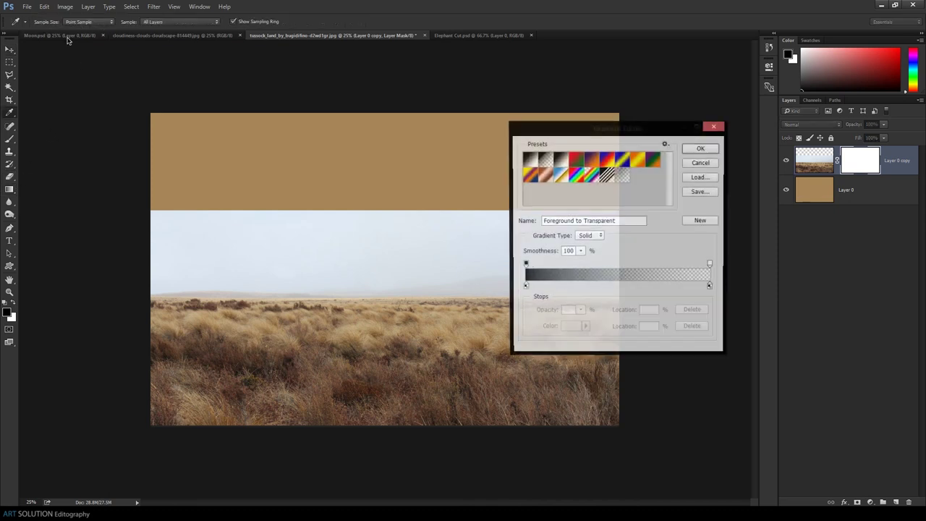
left_click(701, 149)
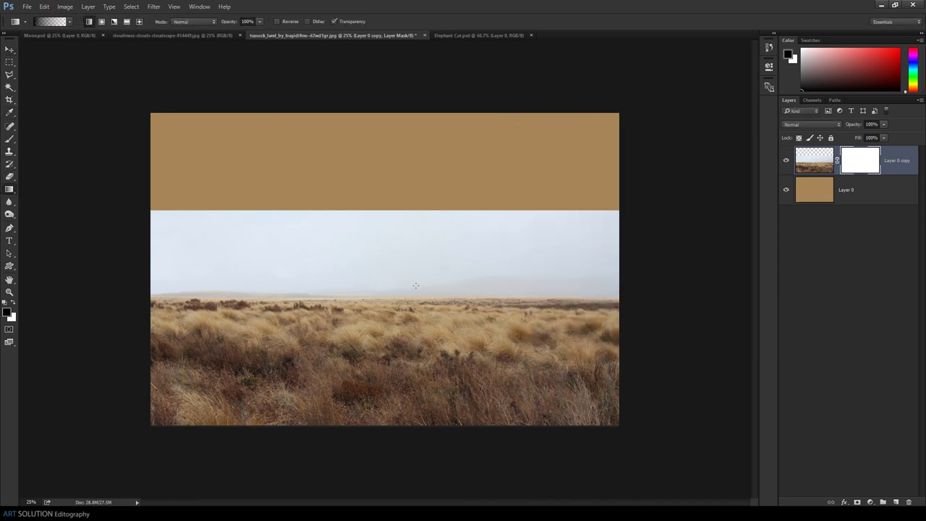
mouse_move(391, 270)
left_mouse_down()
mouse_move(391, 316)
mouse_move(392, 303)
mouse_move(413, 307)
left_mouse_up()
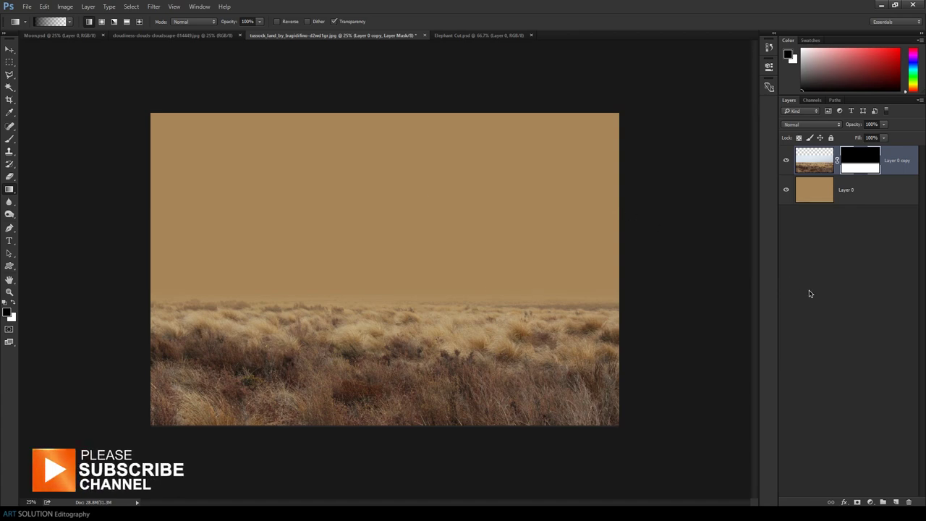
left_click(445, 35)
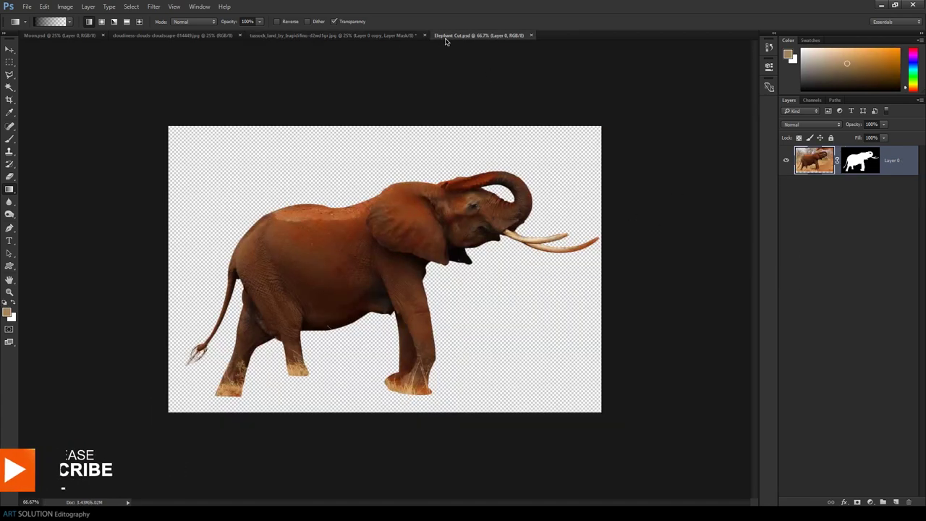
Bring the elephant into the grassland document and flip it horizontally to face left.
left_click(10, 50)
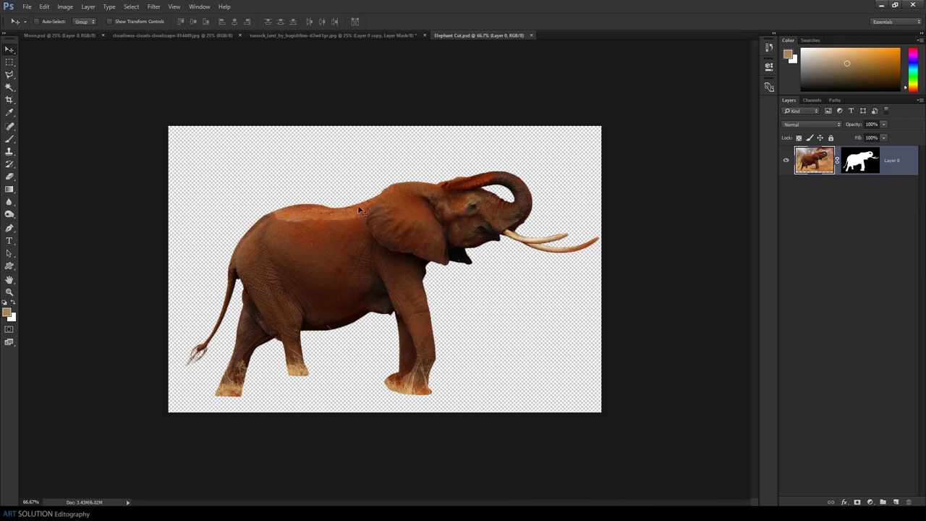
mouse_move(412, 233)
left_mouse_down()
mouse_move(337, 37)
mouse_move(352, 277)
mouse_move(465, 295)
left_mouse_up()
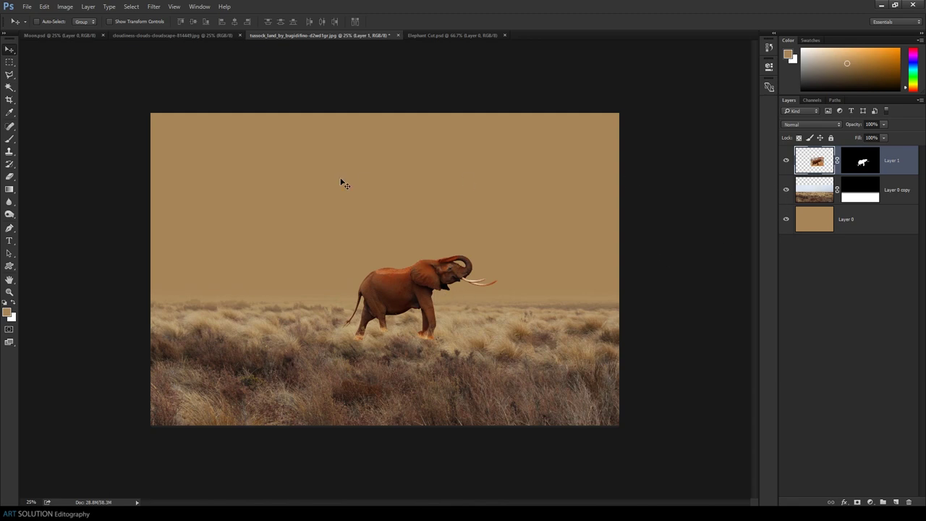
left_click(52, 7)
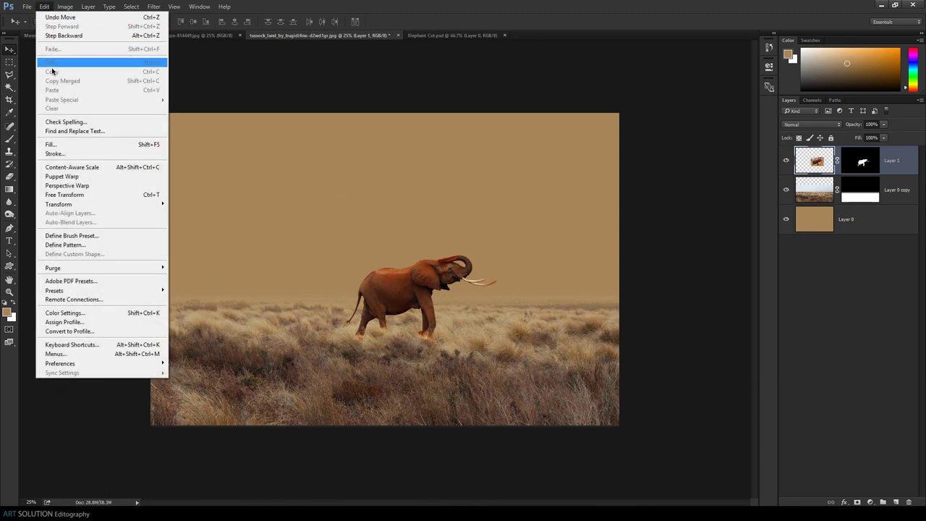
left_click(81, 195)
right_click(412, 245)
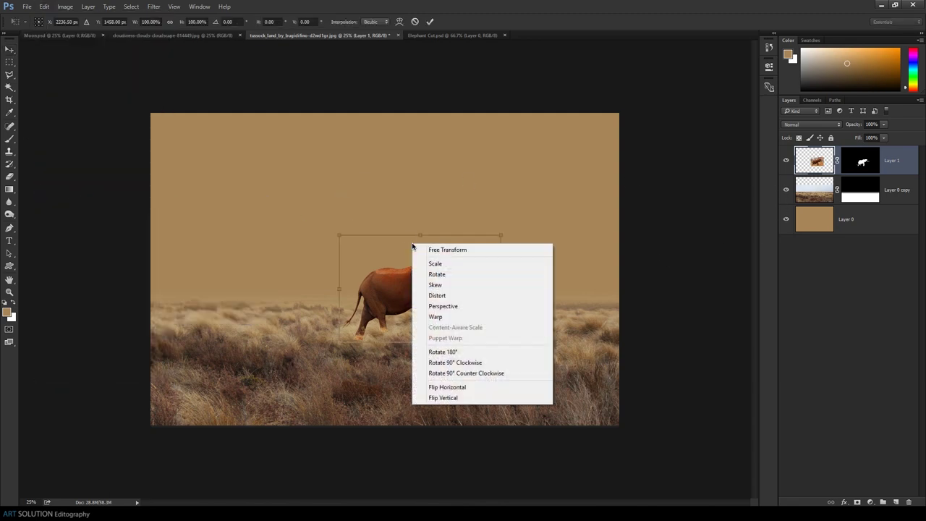
left_click(457, 388)
Enlarge the elephant and position it near the centre, lower and left.
left_click_drag(499, 236, 599, 166)
left_click_drag(522, 254, 412, 271)
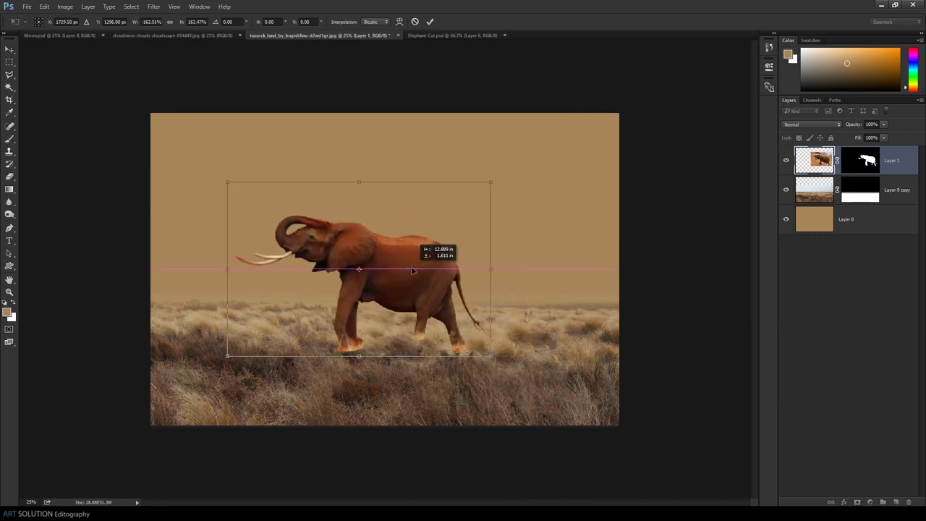
left_click_drag(488, 180, 572, 69)
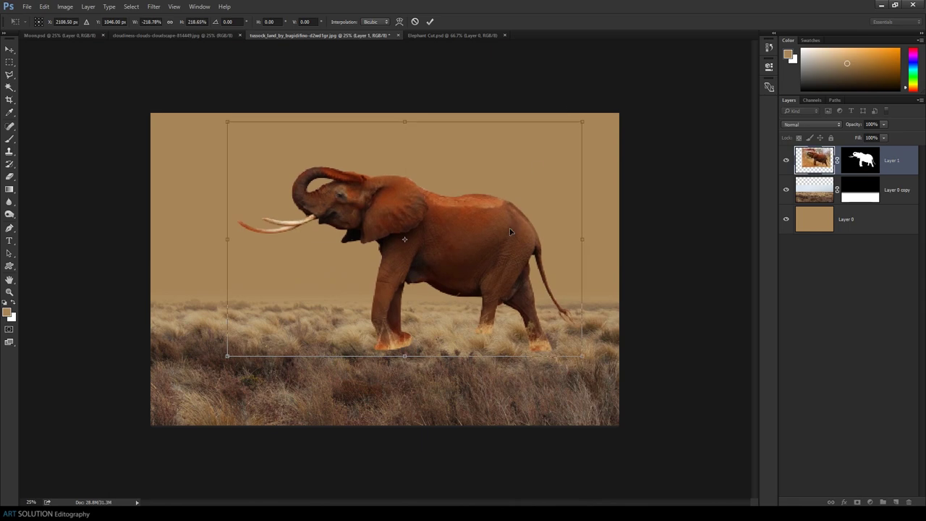
left_click_drag(512, 223, 479, 253)
mouse_move(505, 182)
left_mouse_down()
mouse_move(489, 212)
mouse_move(525, 211)
left_mouse_up()
left_click_drag(564, 127, 492, 205)
left_click(430, 21)
Squash the grassland photo layer vertically and shift it slightly down.
left_click(896, 190)
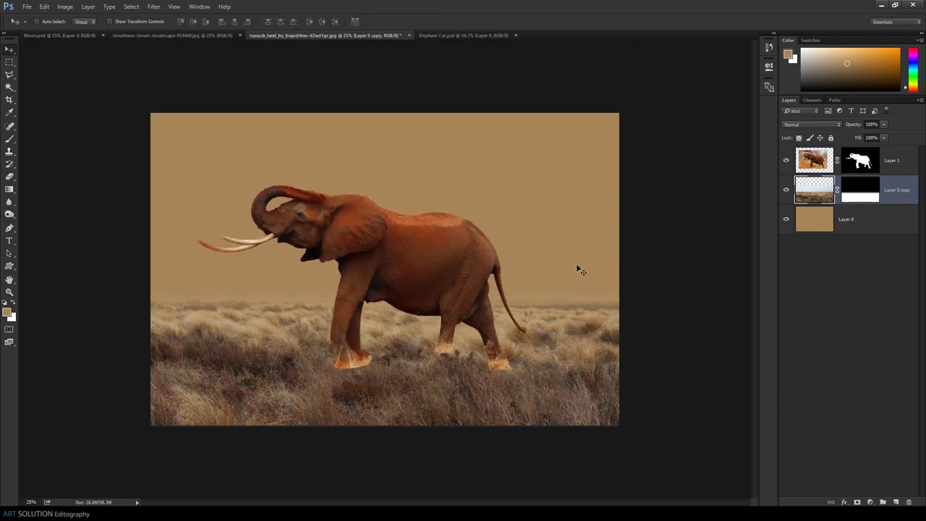
key("ctrl+t")
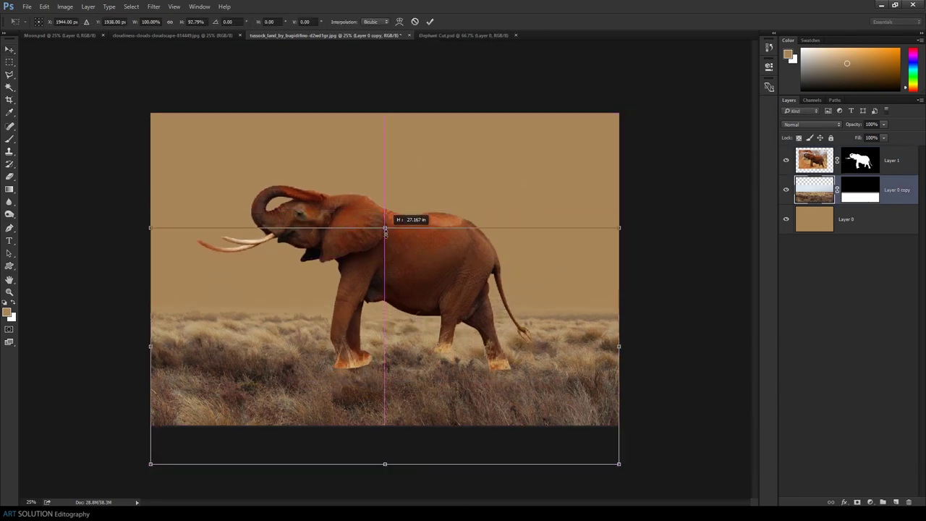
left_click_drag(384, 213, 384, 225)
left_click_drag(385, 462, 394, 441)
left_click_drag(435, 311, 438, 320)
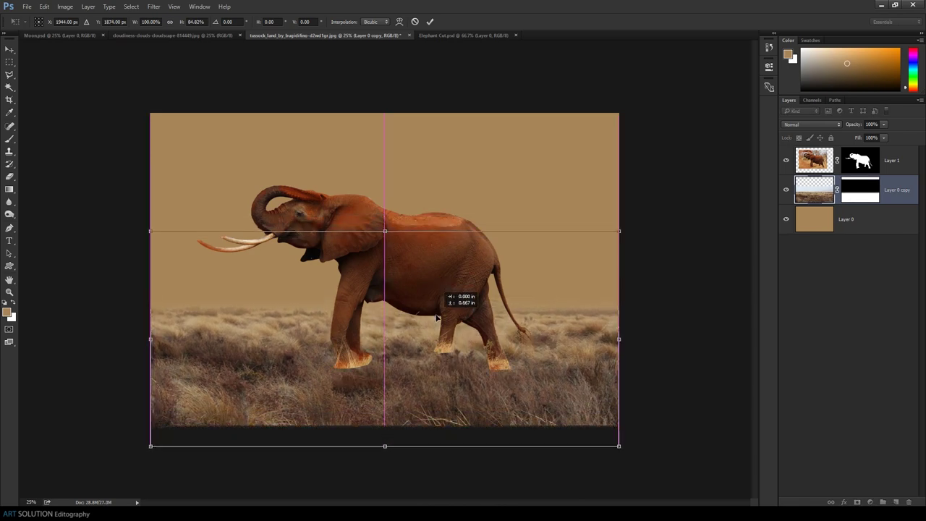
left_click(430, 24)
left_click(853, 159)
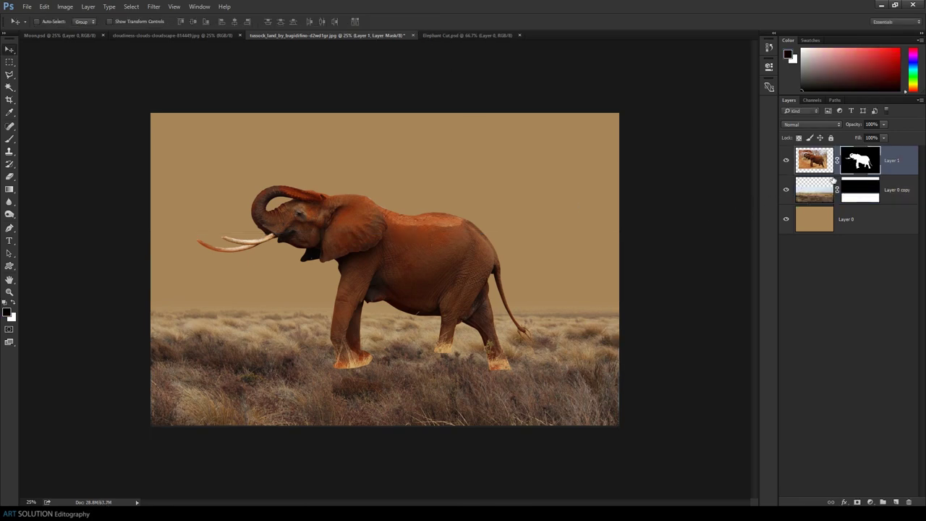
Zoom in on the elephant's feet and set up a slightly larger brush.
key("ctrl+plus")
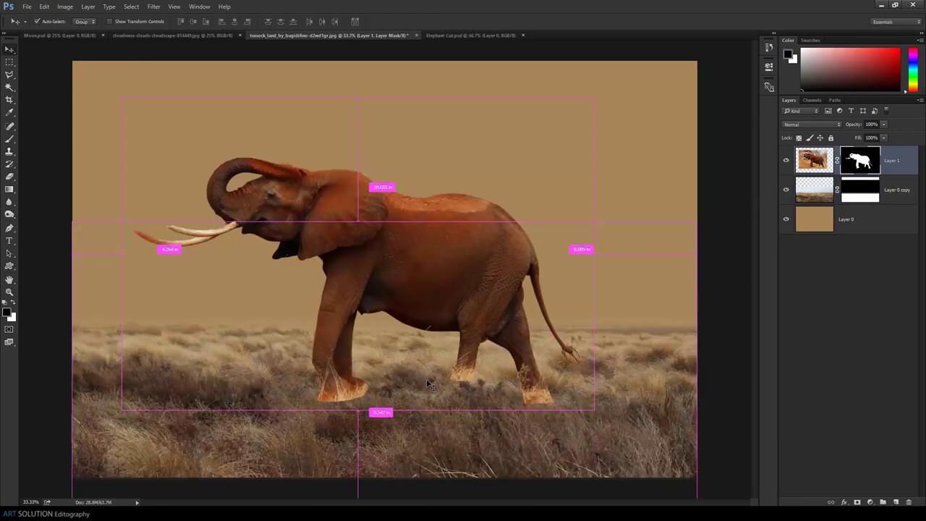
scroll(419, 263, "down", 3)
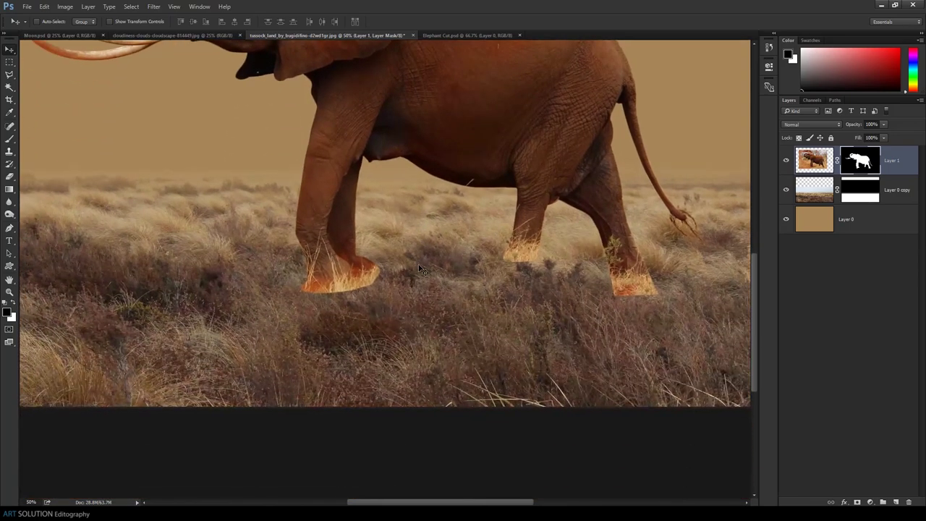
key("ctrl+plus")
key("ctrl+plus")
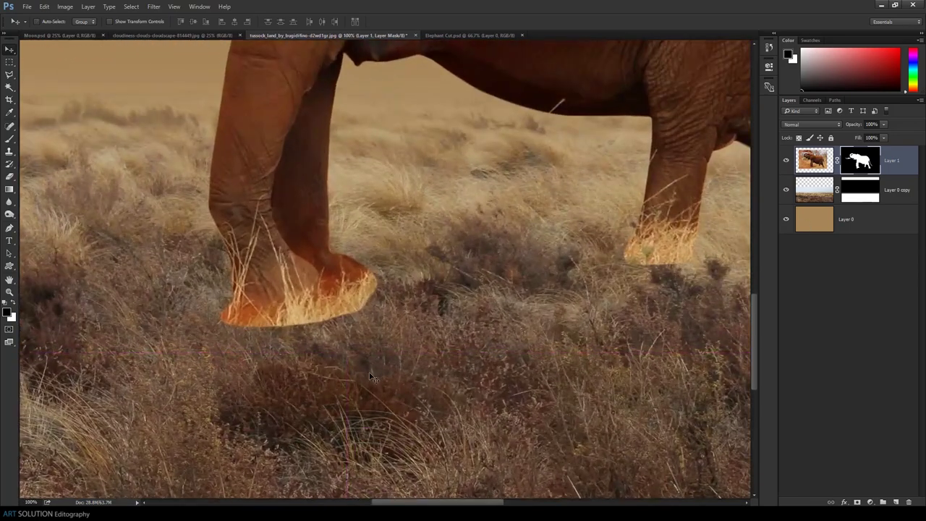
key("b")
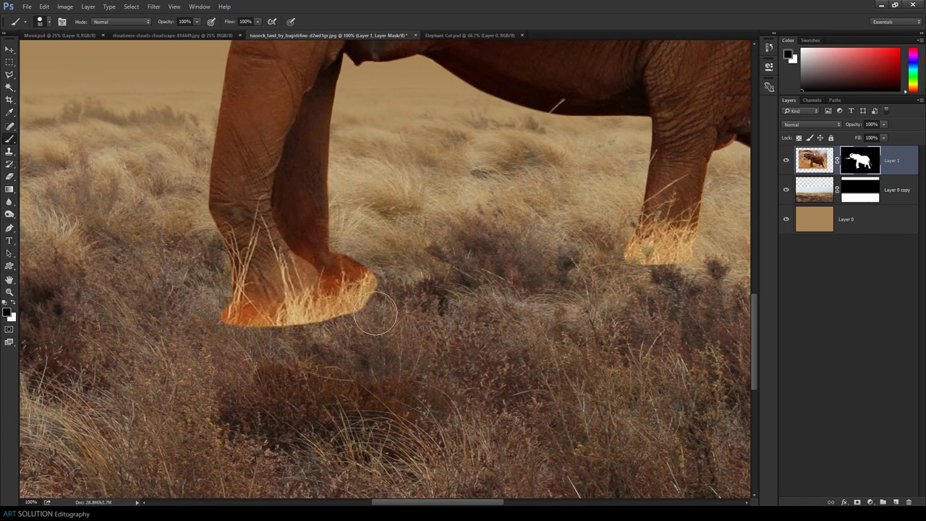
key("bracketright")
left_click(47, 22)
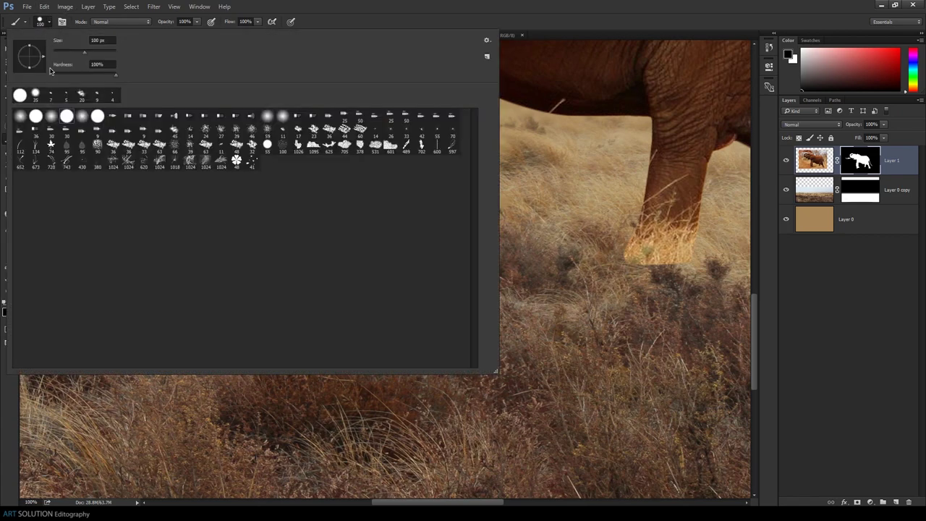
double_click(50, 116)
Paint black on Layer 1's mask over the orange foot edges so the grass overlaps them.
left_click_drag(404, 292, 298, 332)
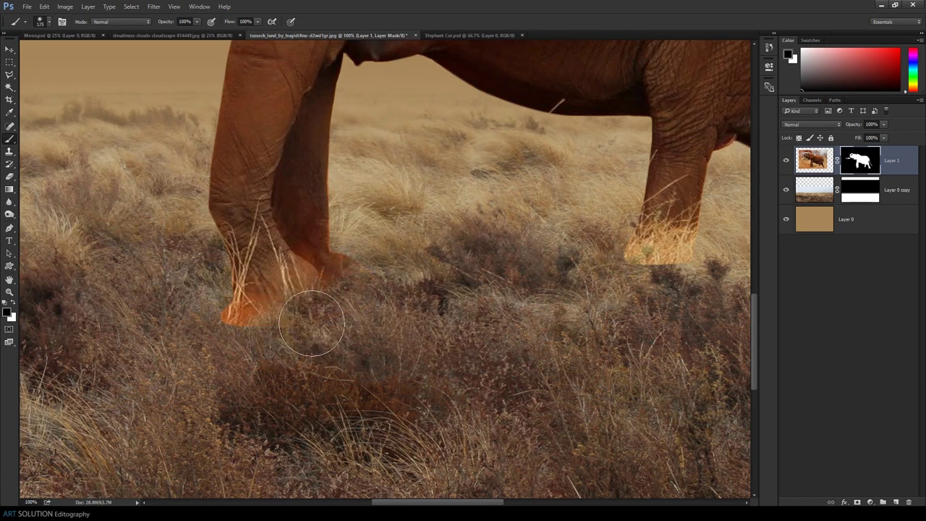
left_click_drag(376, 263, 336, 264)
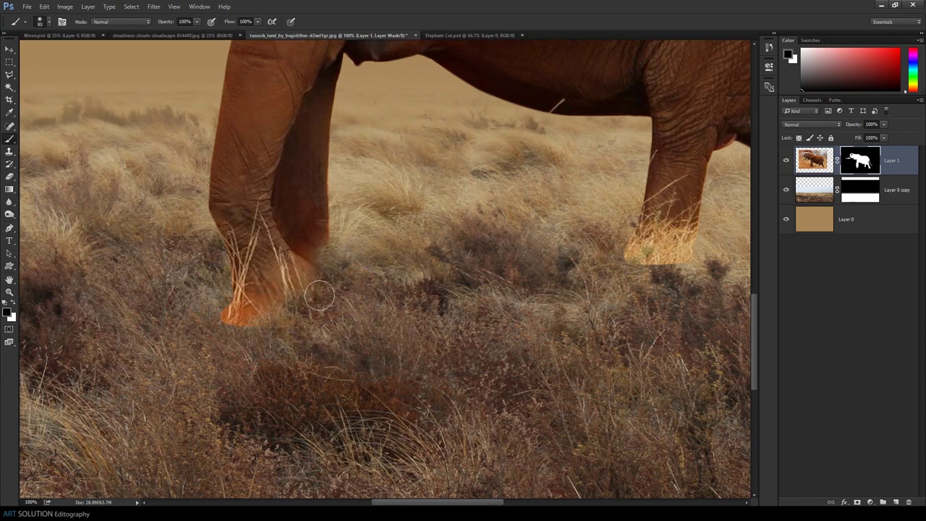
key("bracketright")
key("bracketright")
key("bracketright")
left_click_drag(290, 371, 237, 331)
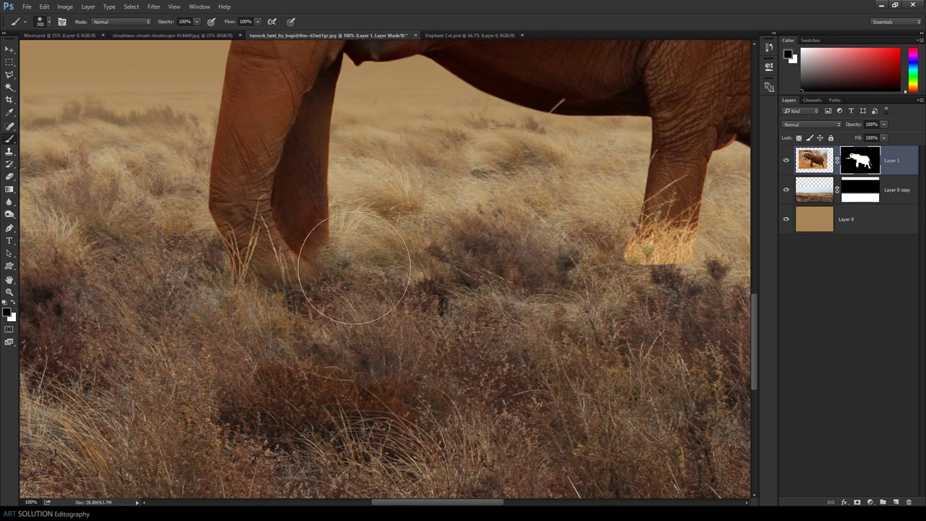
scroll(413, 293, "right", 5)
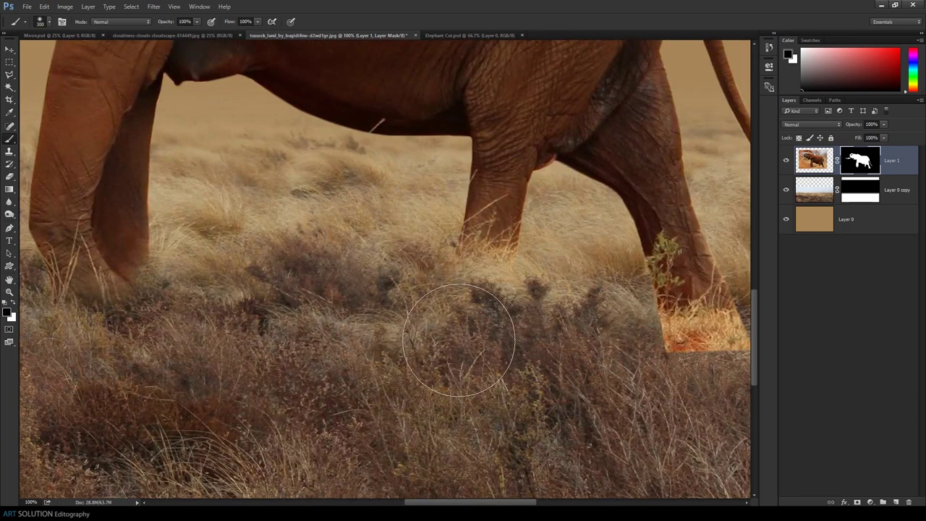
scroll(553, 337, "right", 5)
scroll(554, 337, "down", 1)
left_click_drag(419, 304, 434, 246)
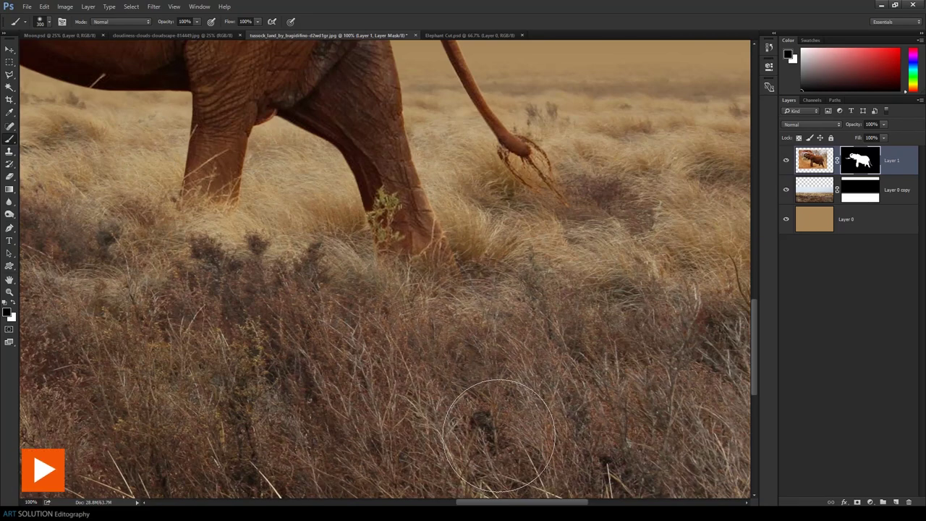
scroll(499, 436, "down", 1)
scroll(499, 437, "down", 1)
scroll(499, 436, "down", 1)
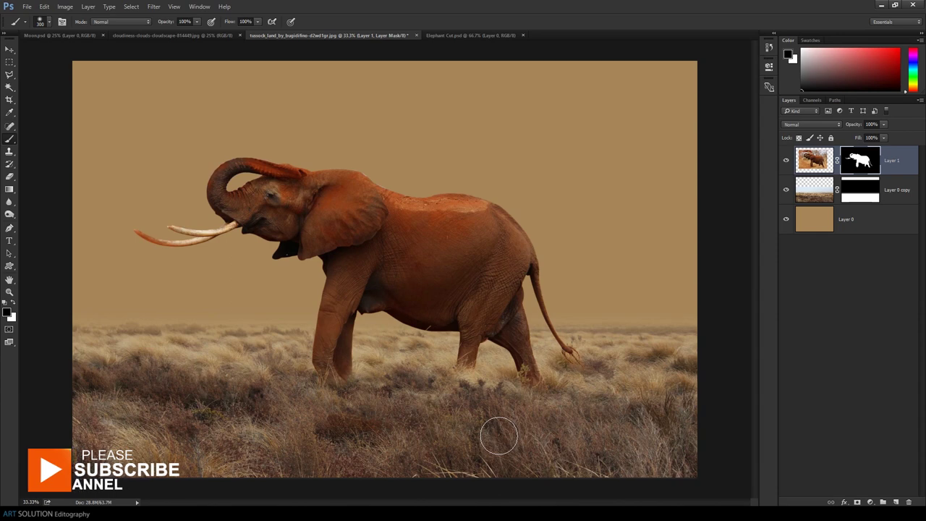
left_click(822, 171)
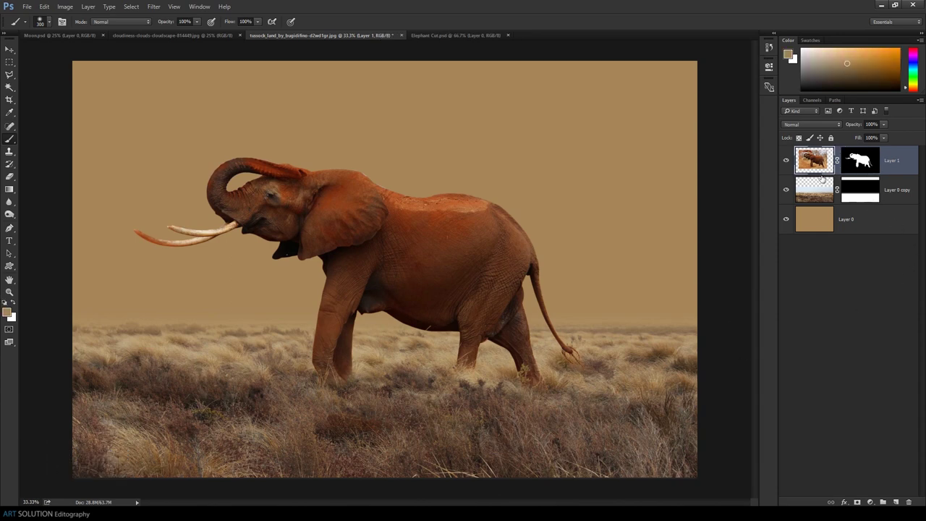
Drag the cloudscape into the elephant document as Layer 2, placed beneath the elephant.
left_click(208, 36)
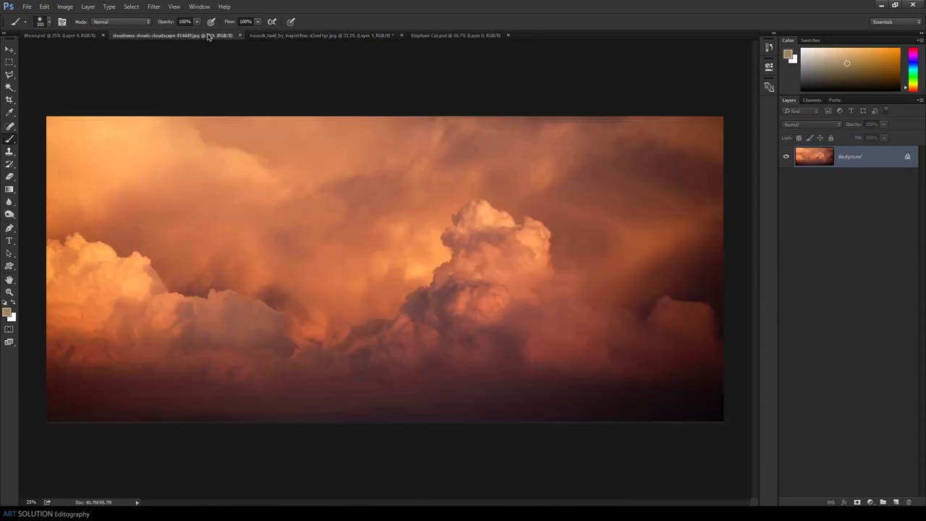
left_click(10, 49)
mouse_move(325, 323)
left_mouse_down()
mouse_move(361, 45)
mouse_move(366, 212)
left_mouse_up()
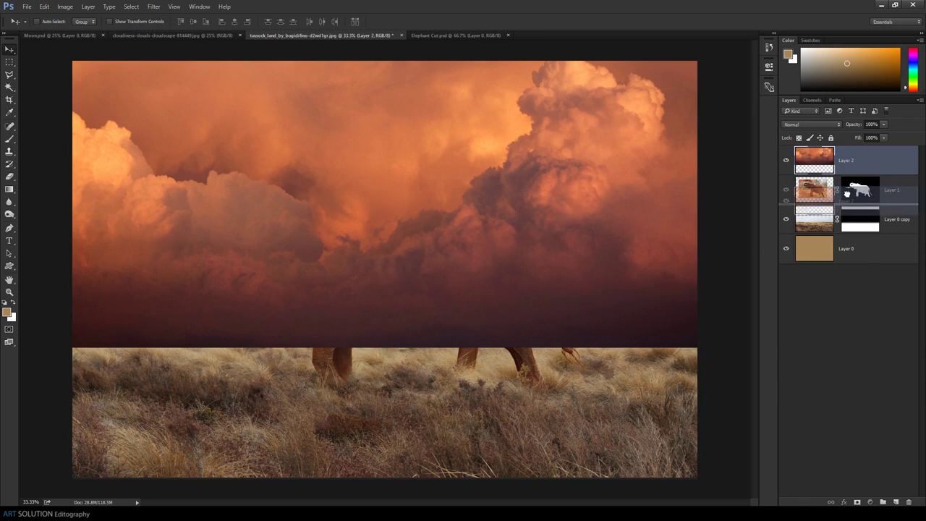
left_click_drag(847, 155, 846, 201)
left_click_drag(551, 181, 543, 216)
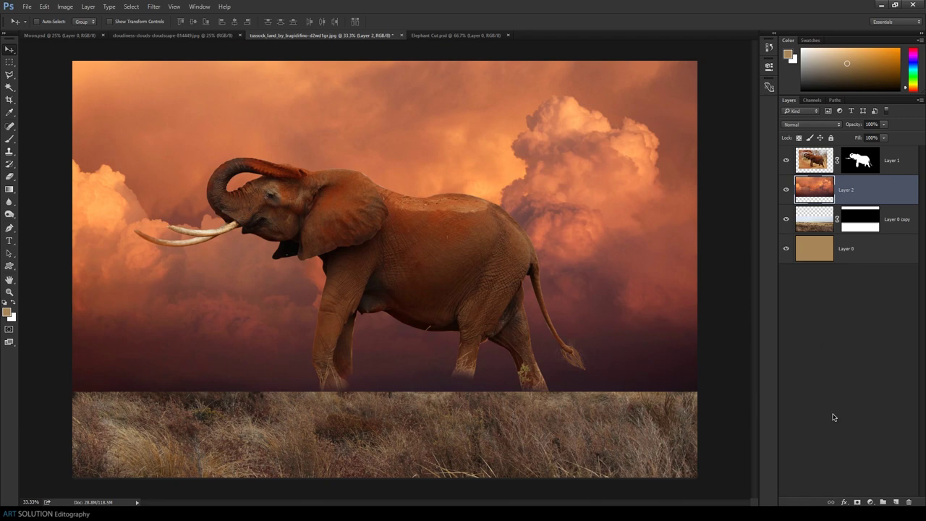
left_click(65, 6)
mouse_move(79, 31)
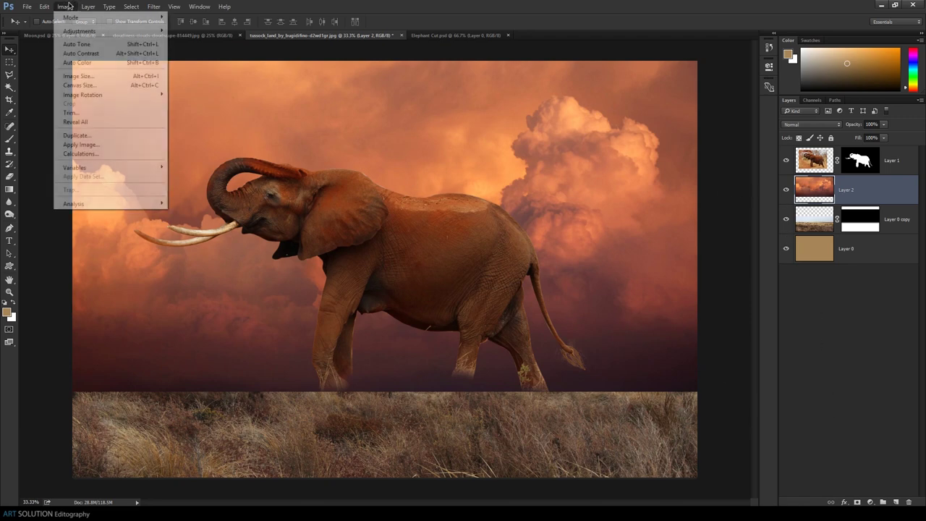
Desaturate the clouds to grey with Hue/Saturation and give Layer 2 a blank mask.
left_click(239, 81)
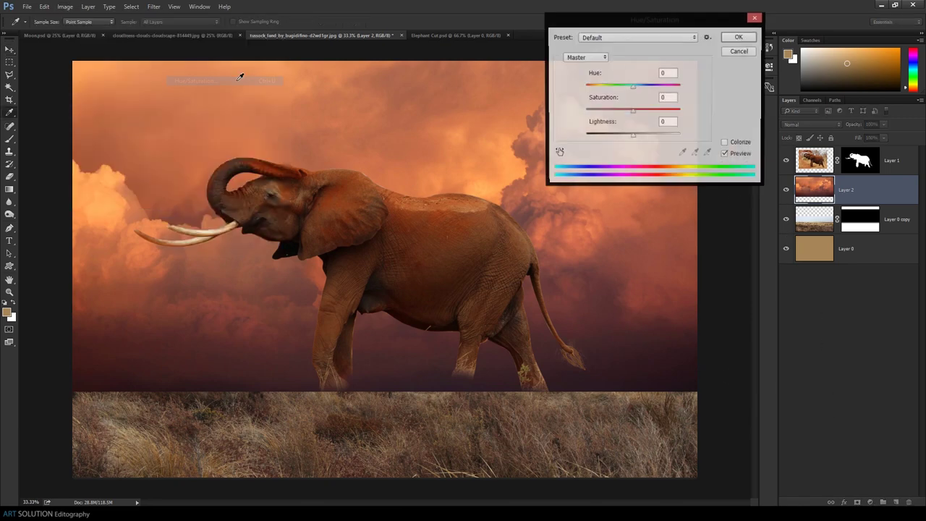
left_click_drag(628, 113, 567, 123)
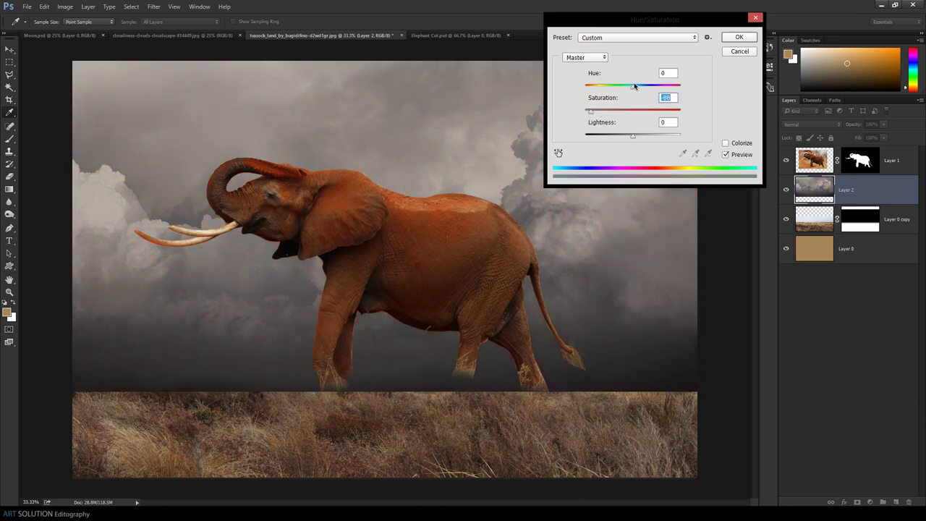
left_click_drag(637, 90, 600, 96)
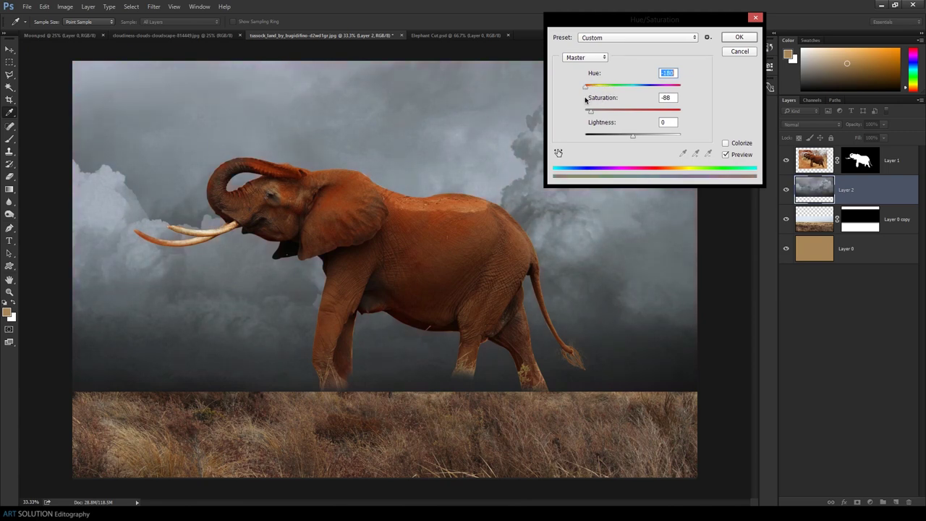
left_click(739, 37)
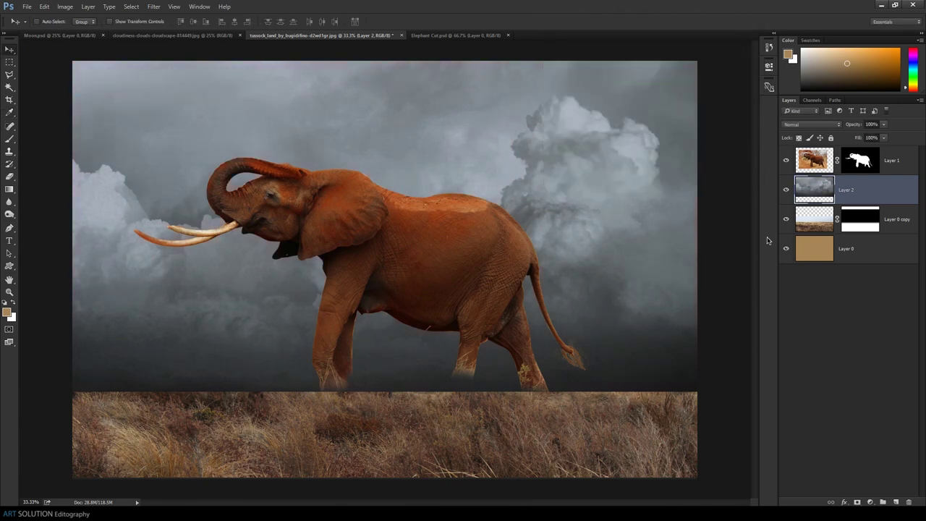
left_click(857, 501)
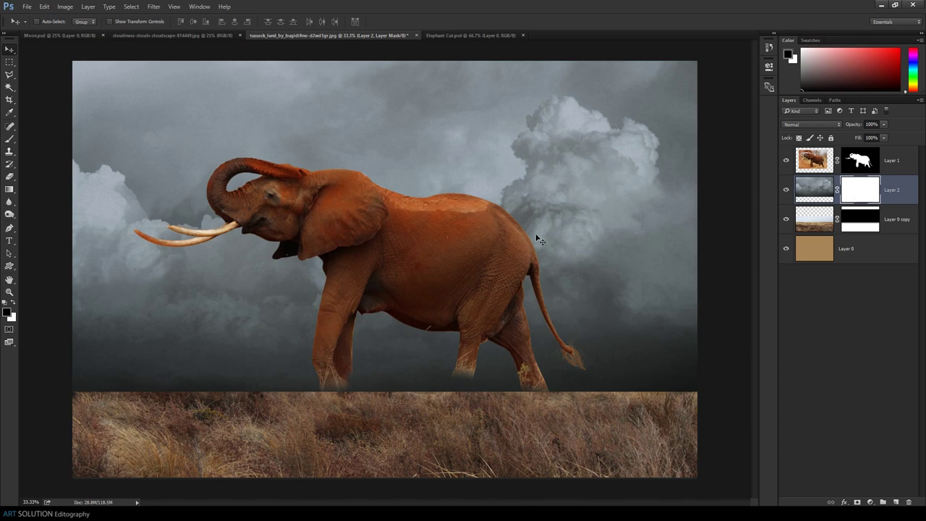
left_click_drag(539, 239, 455, 221)
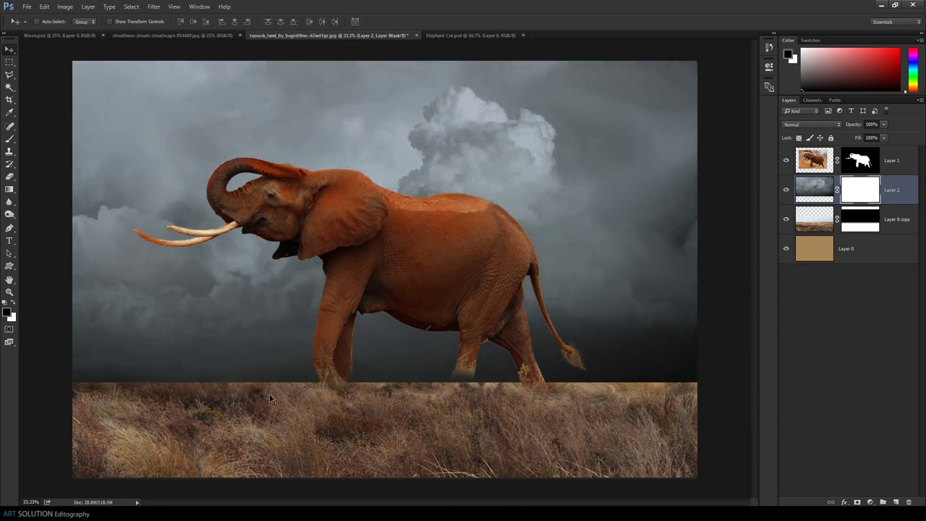
Draw black-to-white gradients on Layer 2's mask until the clouds fade into a hazy horizon.
left_click(9, 190)
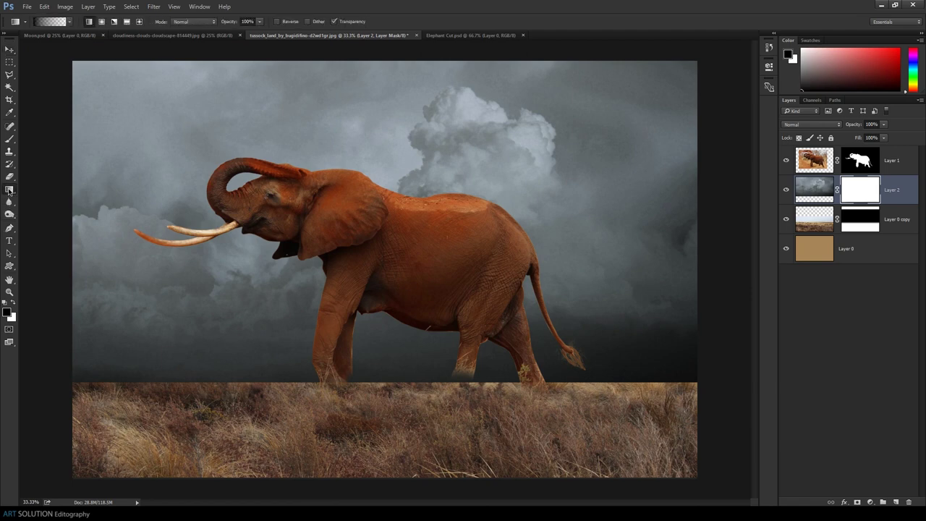
left_click_drag(358, 293, 360, 340)
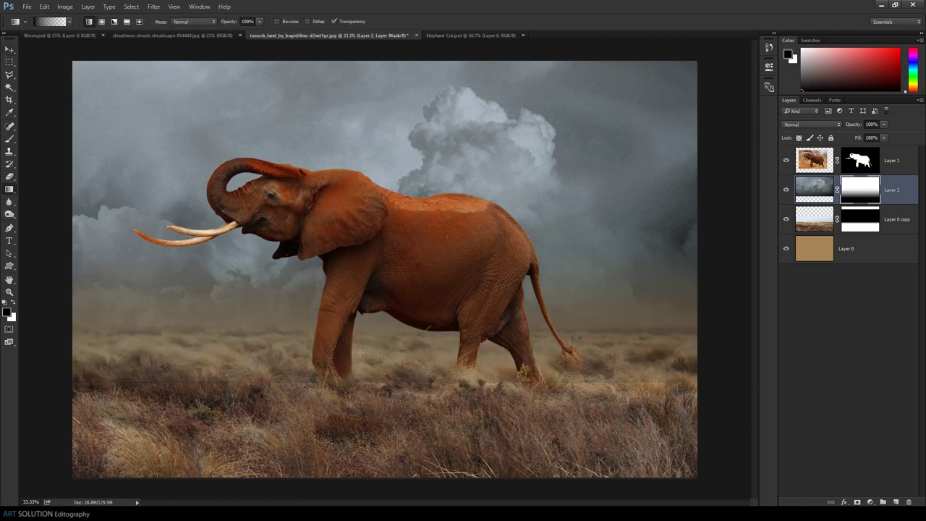
left_click_drag(362, 434, 362, 240)
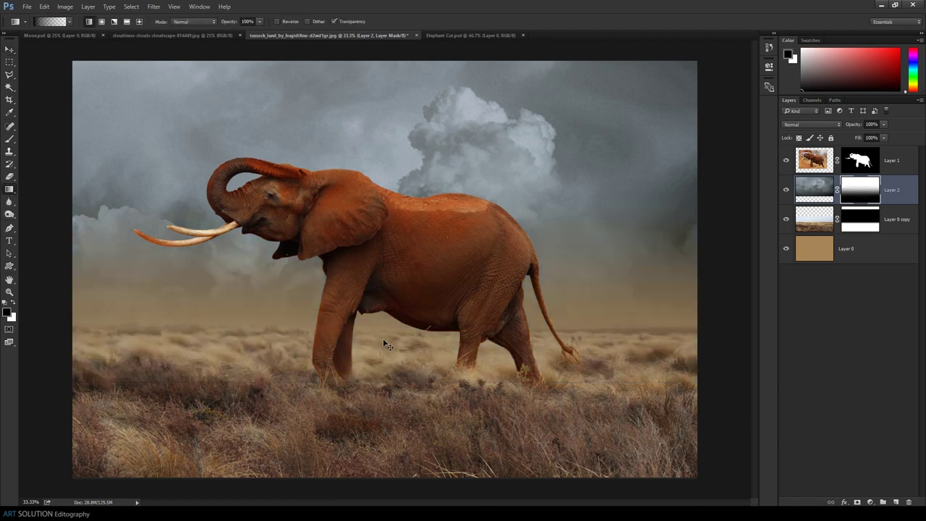
left_click_drag(383, 340, 366, 423)
left_click_drag(384, 285, 384, 286)
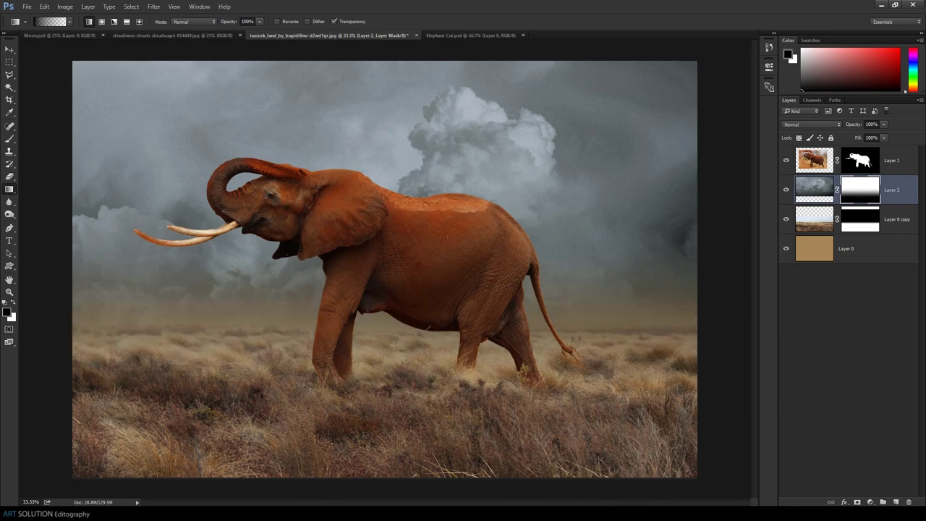
left_click(815, 160)
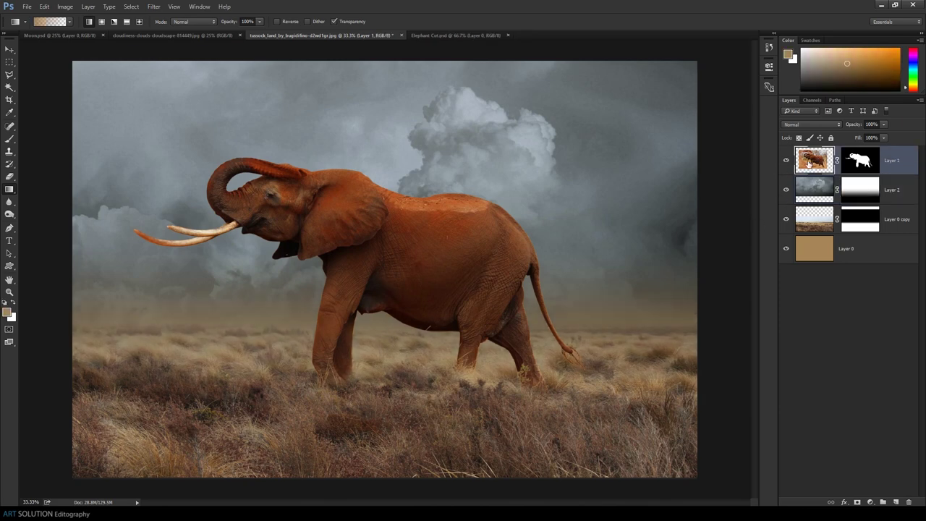
Nudge the elephant slightly down-right and scale it up to about 108%.
key("v")
left_click_drag(436, 258, 445, 267)
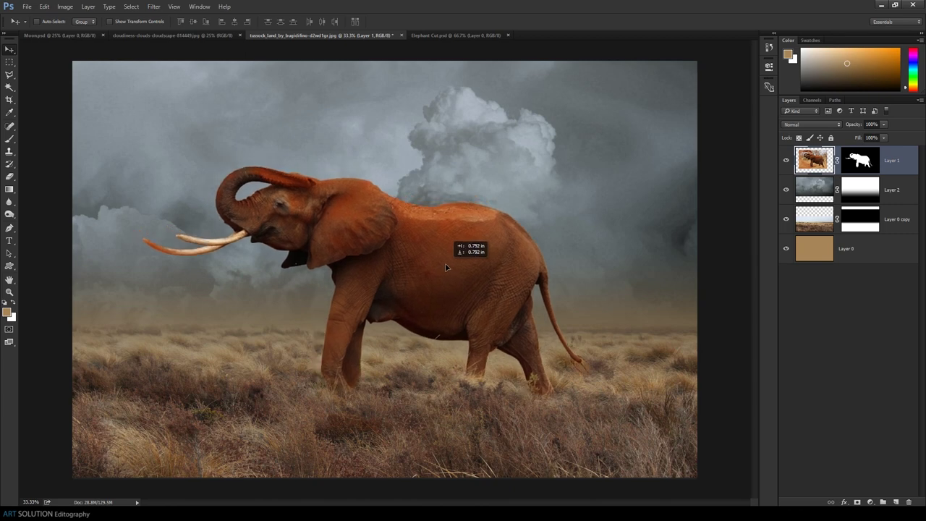
key("ctrl+t")
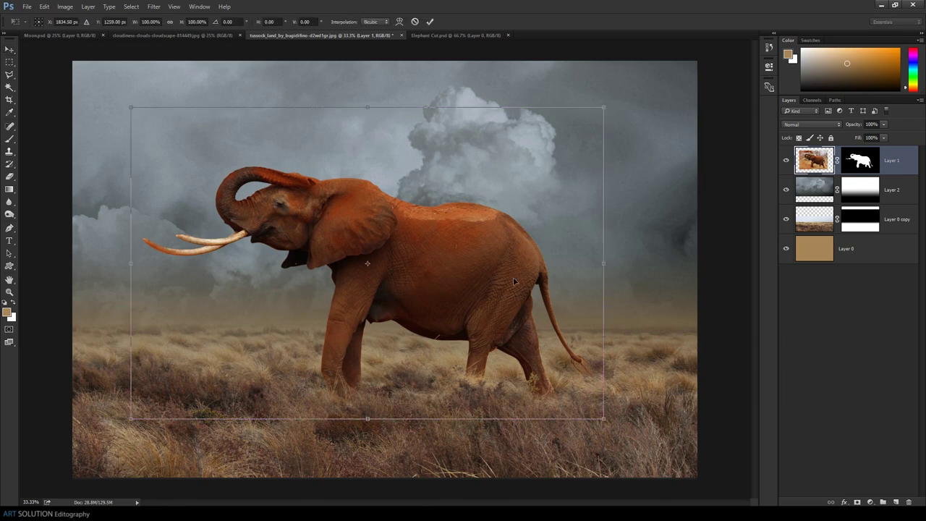
left_click_drag(604, 423, 619, 428)
left_click_drag(556, 402, 552, 398)
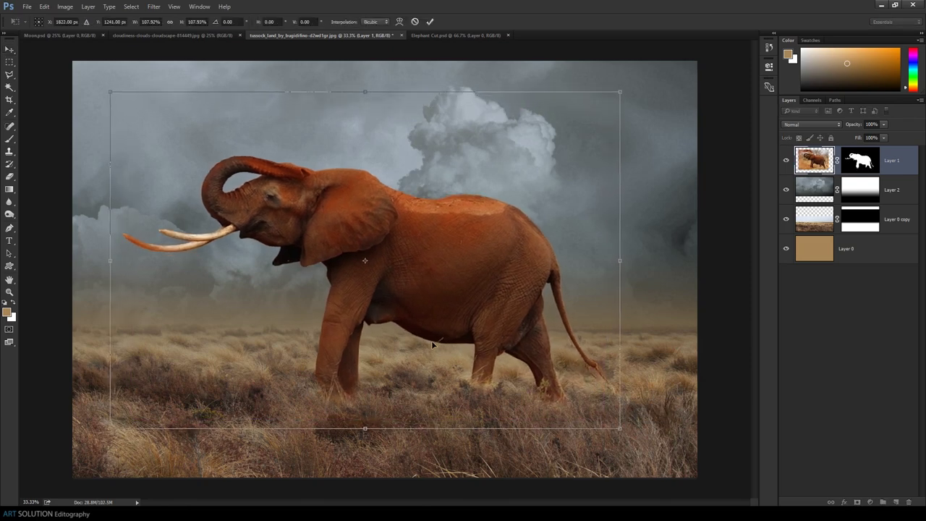
key("Return")
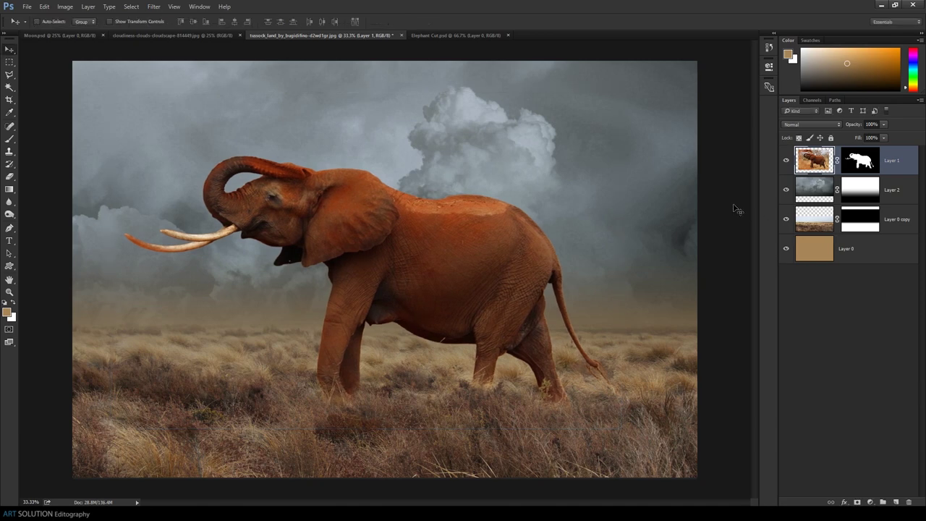
Bring the moon from the Moon document into the composition, behind the elephant.
left_click(69, 36)
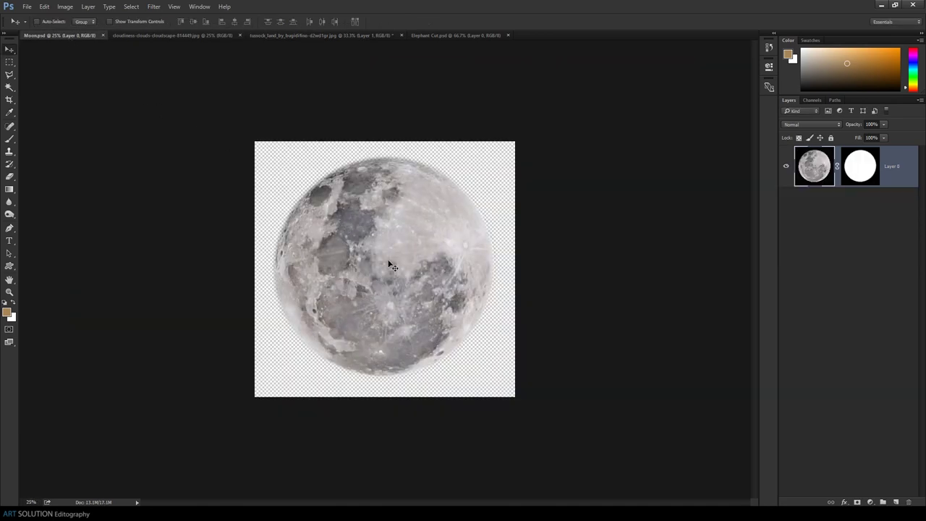
left_click_drag(391, 273, 311, 66)
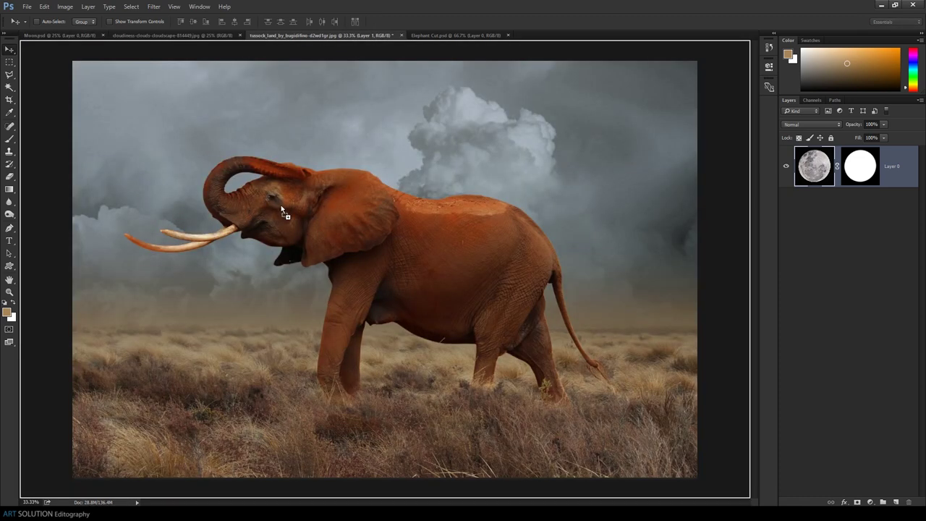
left_click_drag(282, 207, 281, 228)
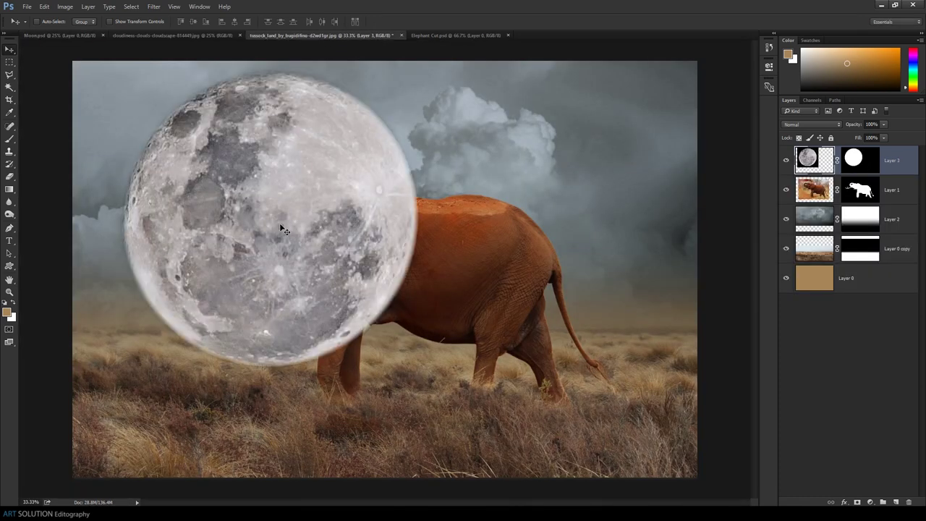
left_click_drag(823, 150, 821, 205)
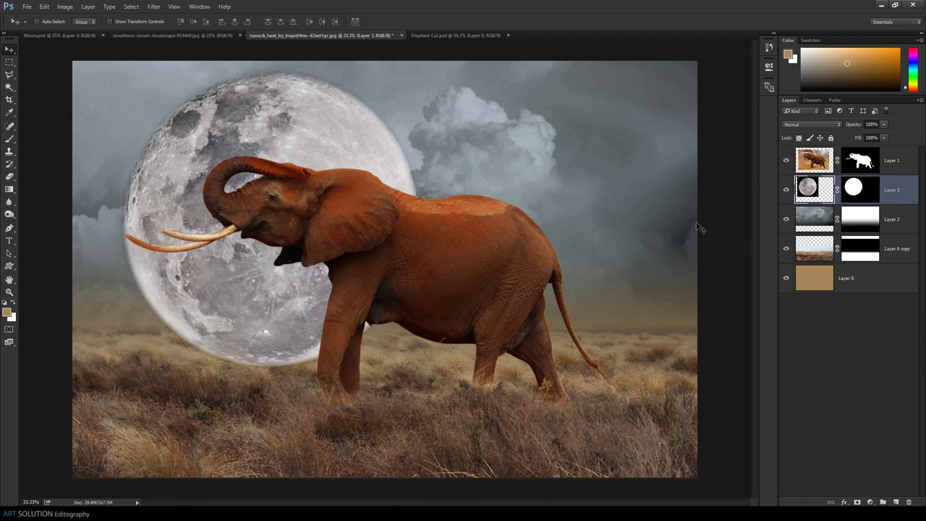
Scale the moon to about 59% and set it behind the elephant's raised head.
left_click(45, 7)
left_click(71, 194)
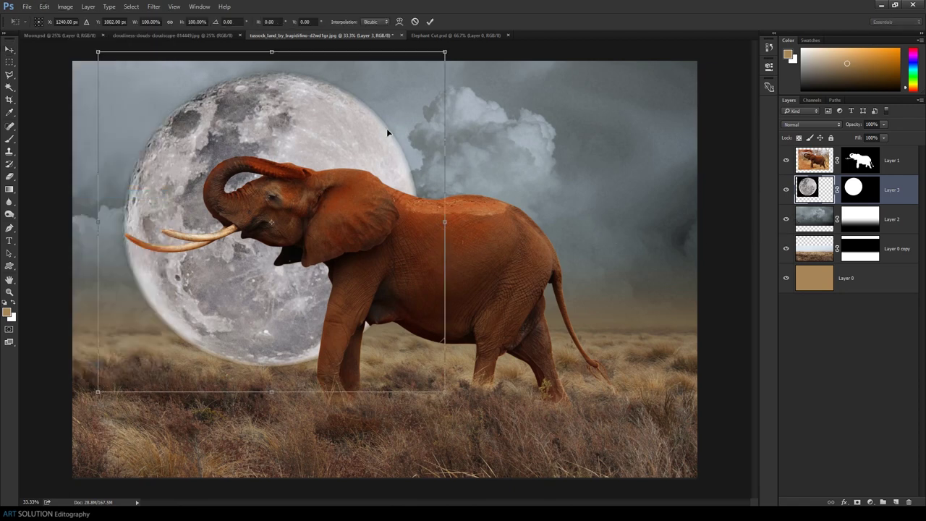
left_click_drag(443, 60, 311, 207)
left_click_drag(237, 272, 294, 162)
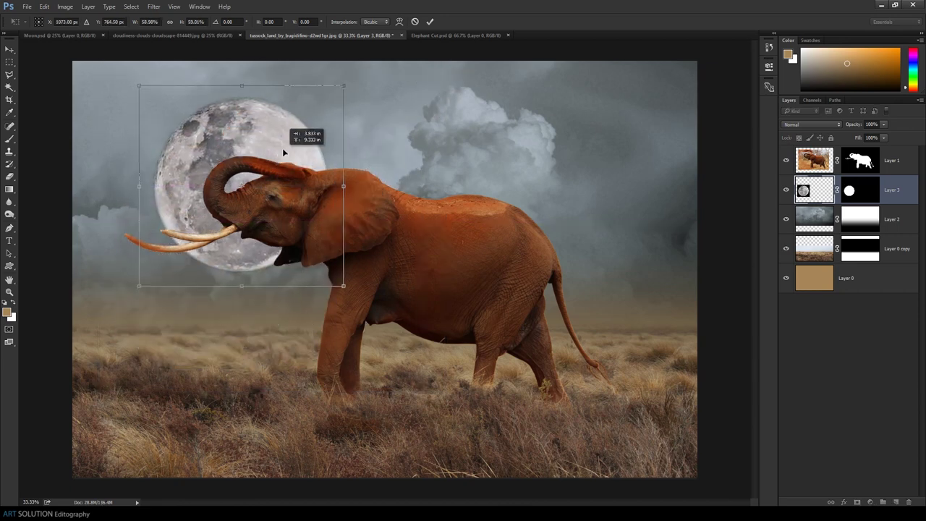
left_click_drag(361, 86, 365, 116)
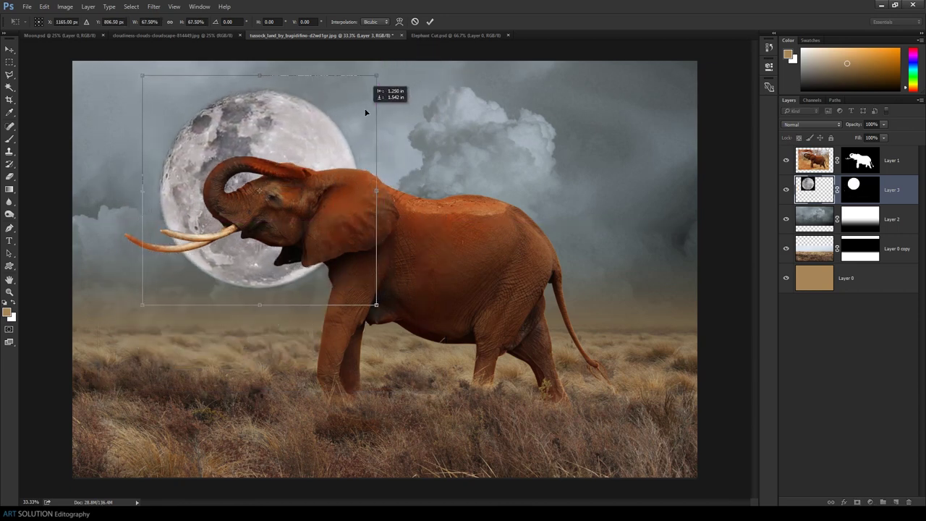
left_click_drag(362, 248, 370, 237)
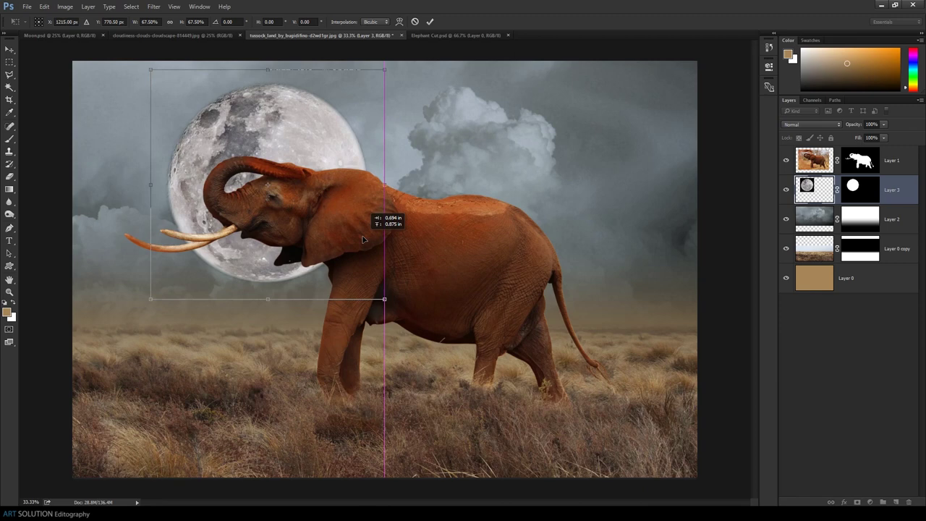
mouse_move(384, 296)
left_mouse_down()
mouse_move(393, 311)
mouse_move(370, 293)
left_mouse_up()
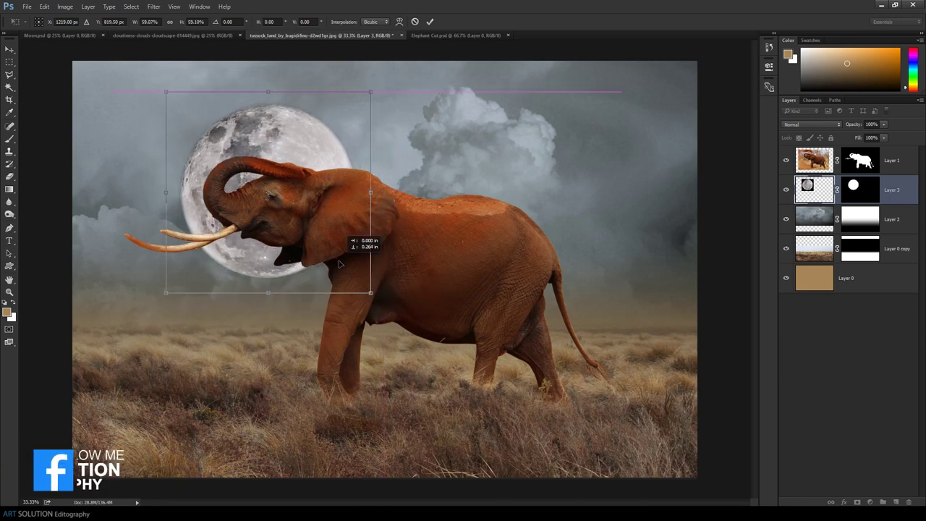
key("Return")
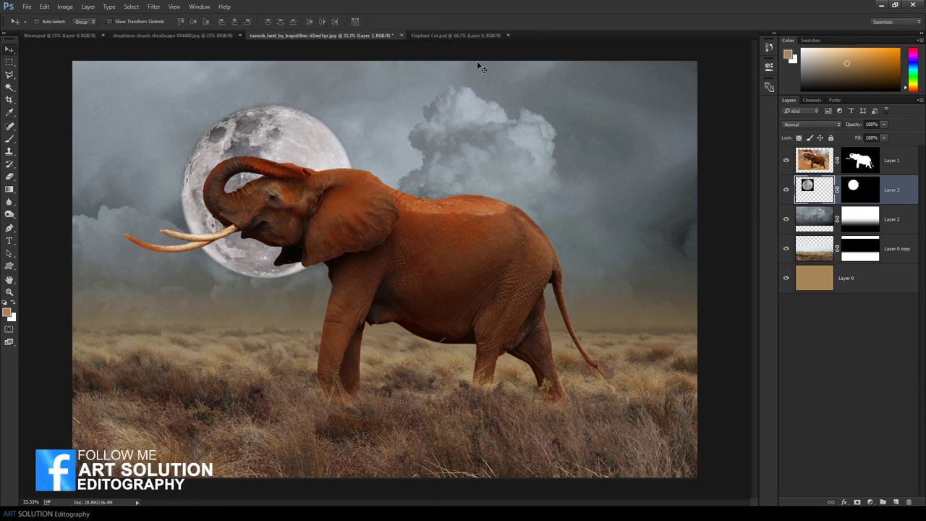
Add a new layer above the clouds and set the Gradient tool to radial.
left_click(891, 220)
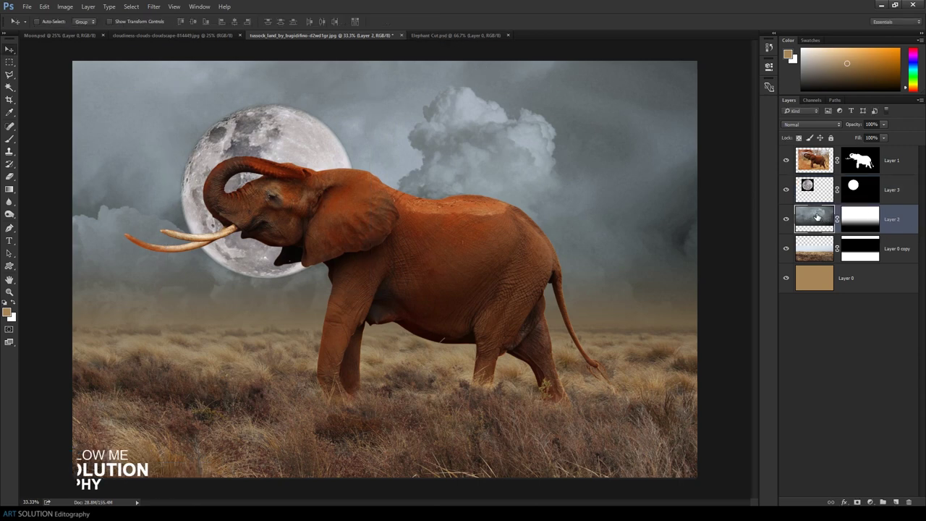
left_click(897, 502)
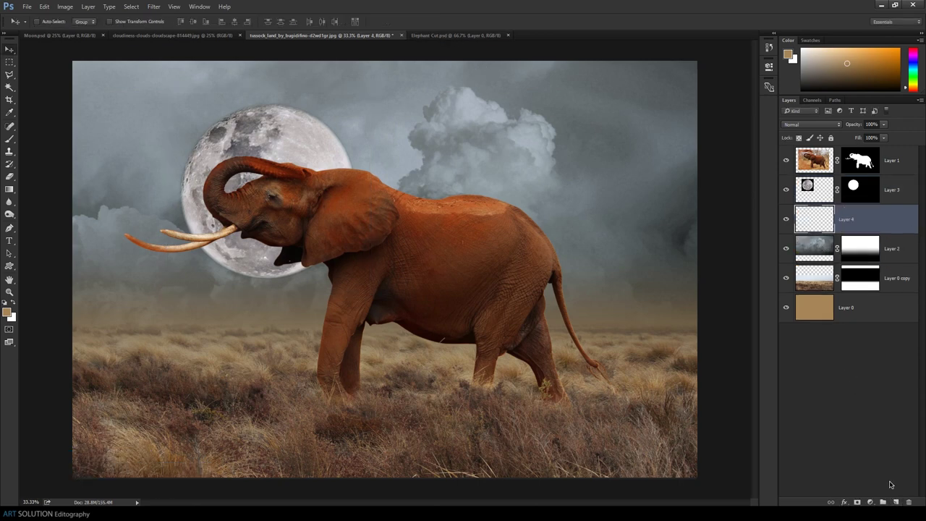
left_click(10, 189)
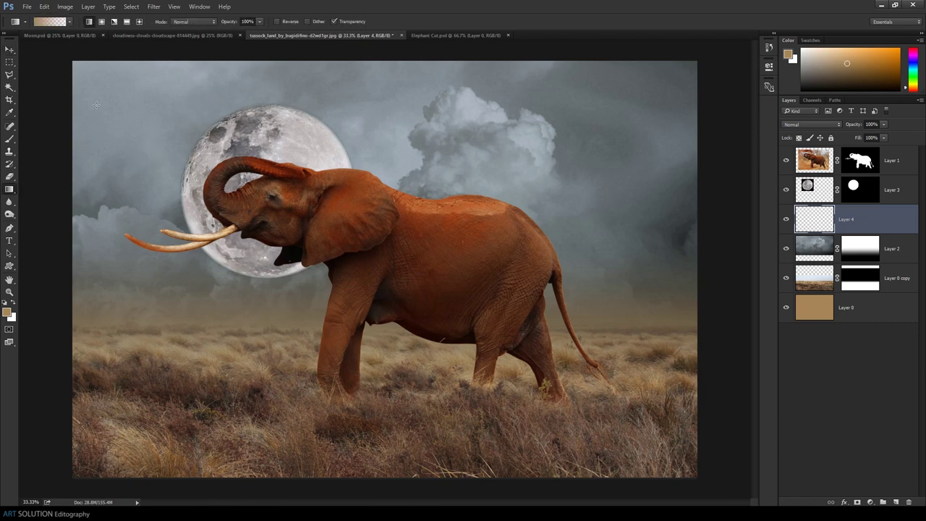
left_click(101, 21)
left_click(50, 24)
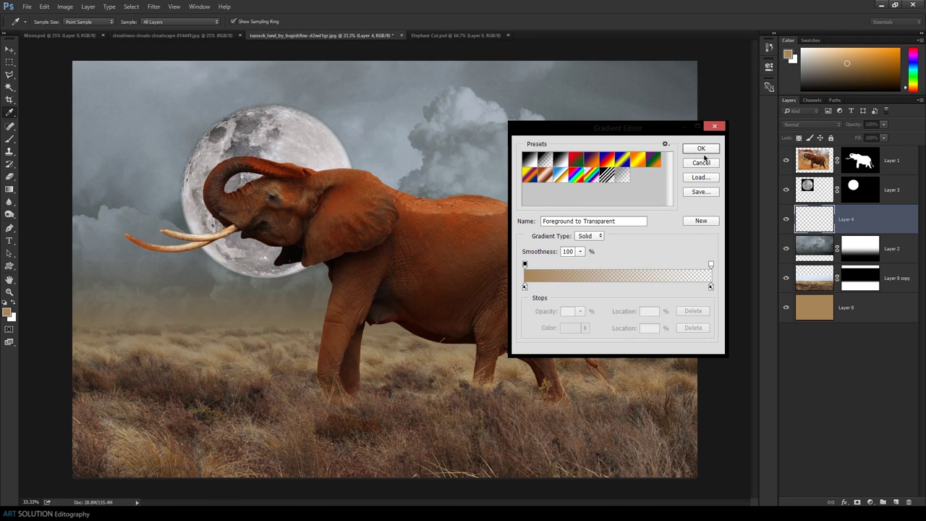
left_click(701, 163)
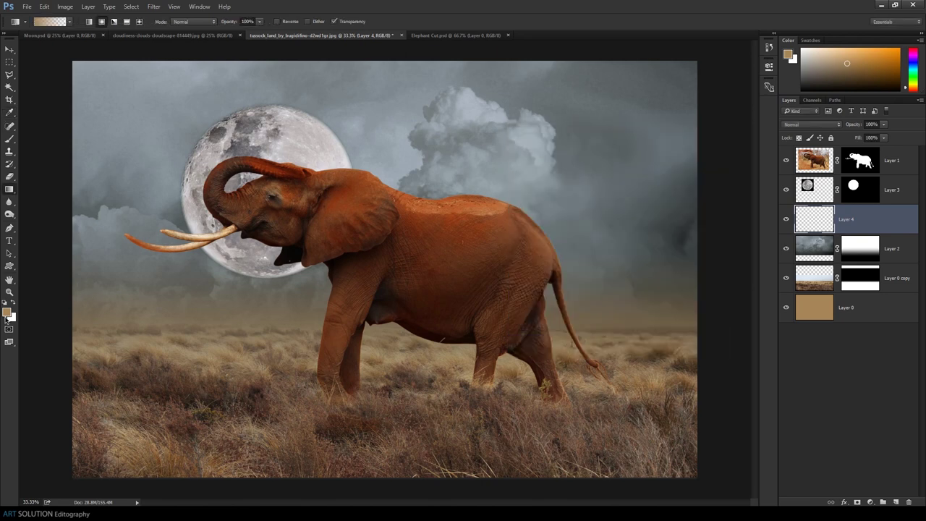
Drag a white radial glow out from the moon and lower the glow layer's opacity.
key("d")
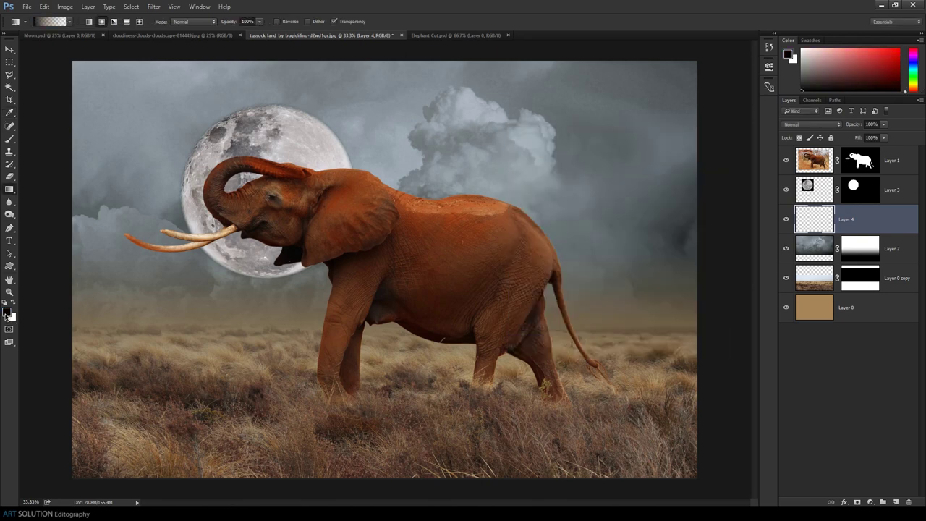
key("x")
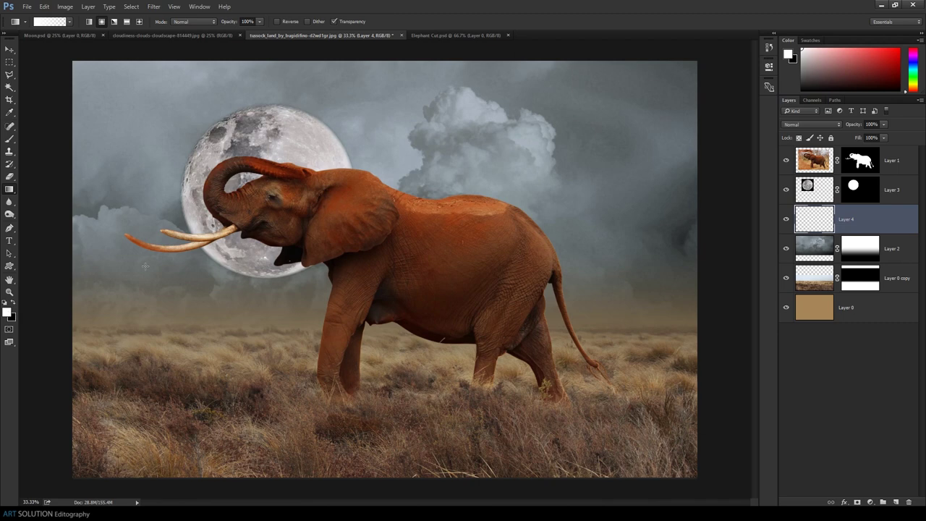
left_click_drag(281, 188, 452, 319)
mouse_move(849, 127)
left_mouse_down()
mouse_move(820, 136)
mouse_move(832, 136)
mouse_move(809, 173)
left_mouse_up()
left_click(820, 188)
Lower the moon layer (Layer 3) opacity to 63%.
left_click_drag(852, 132, 842, 131)
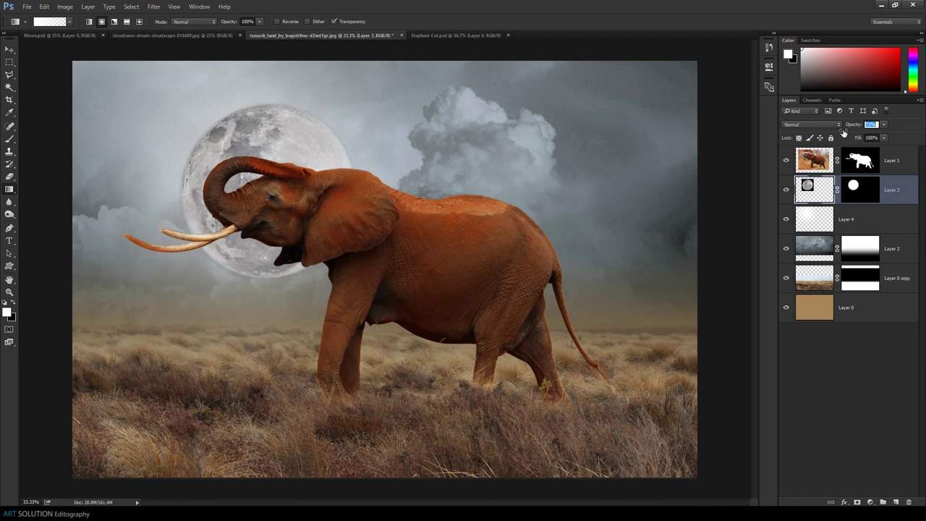
key("Return")
left_click(816, 249)
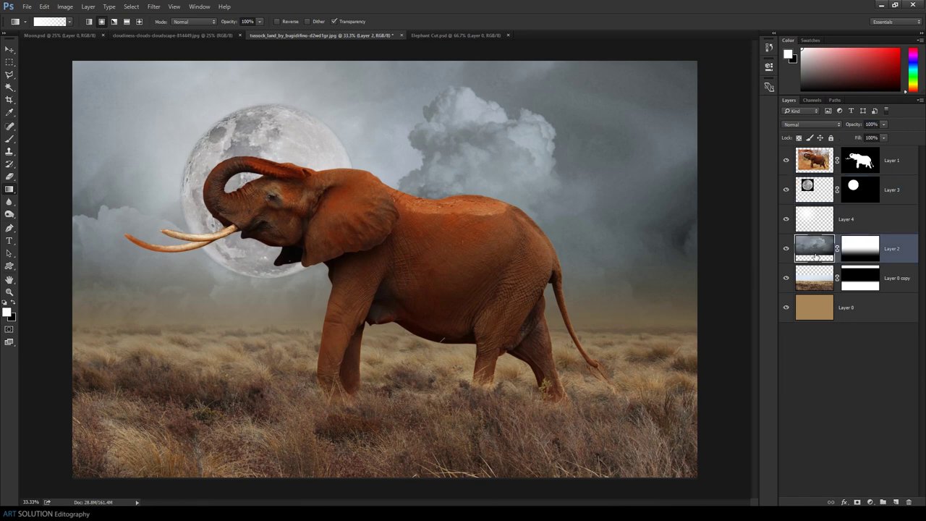
Colorize the Layer 2 sky a cool steel blue with Hue/Saturation: hue 202, saturation 25.
left_click(64, 7)
mouse_move(79, 31)
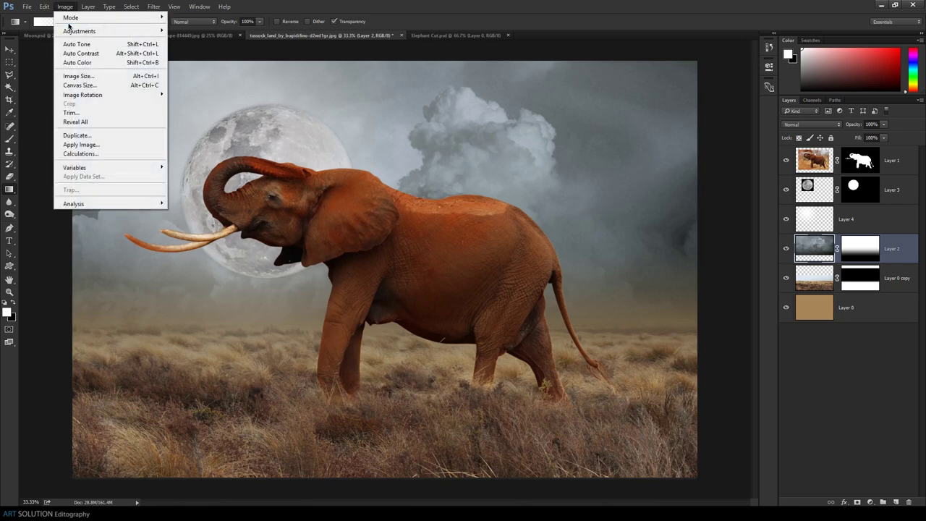
left_click(245, 81)
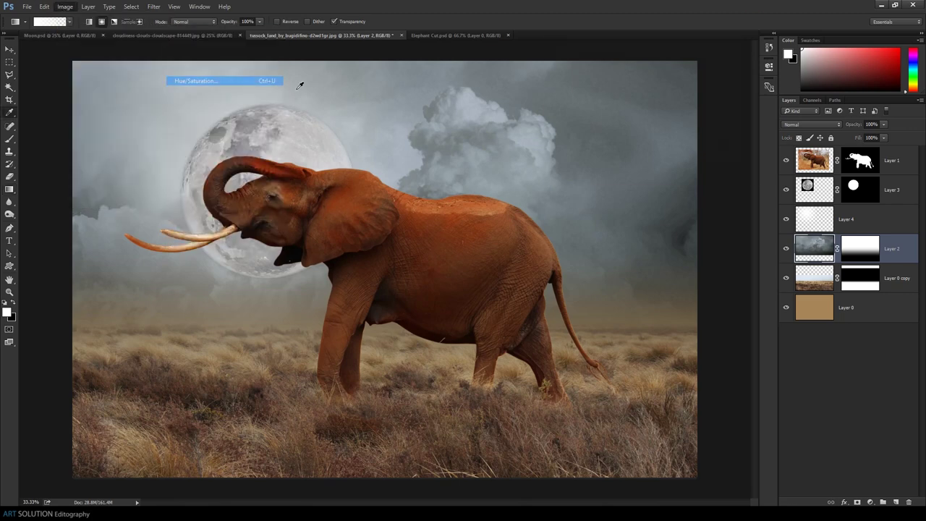
left_click(726, 144)
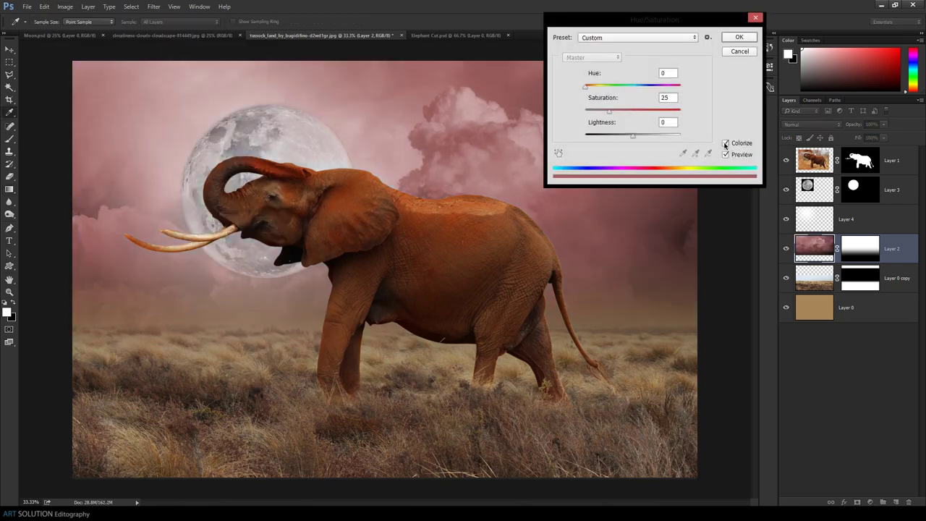
left_click_drag(592, 85, 640, 85)
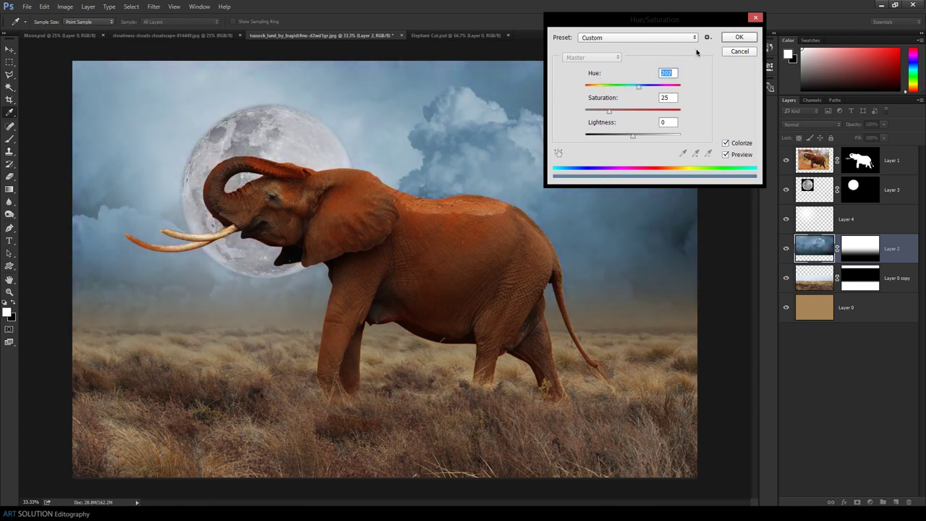
left_click(739, 37)
left_click(807, 187)
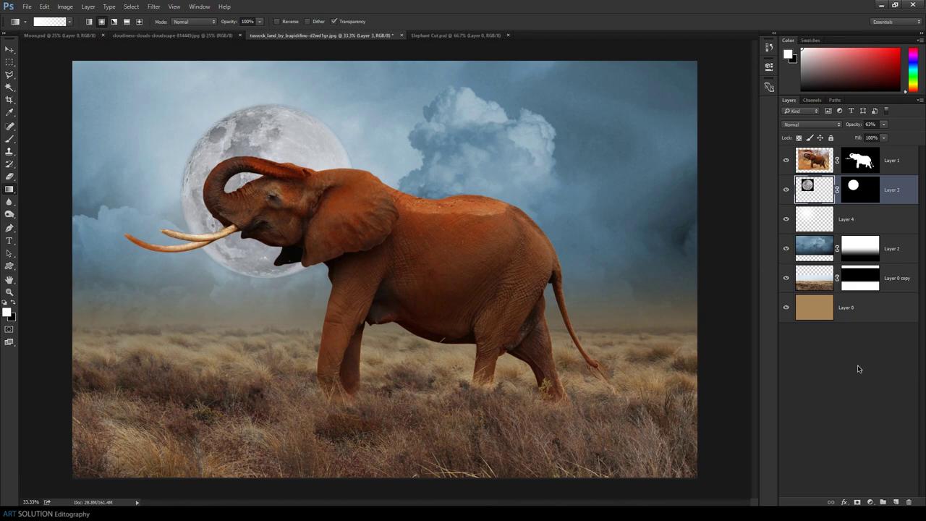
left_click(869, 501)
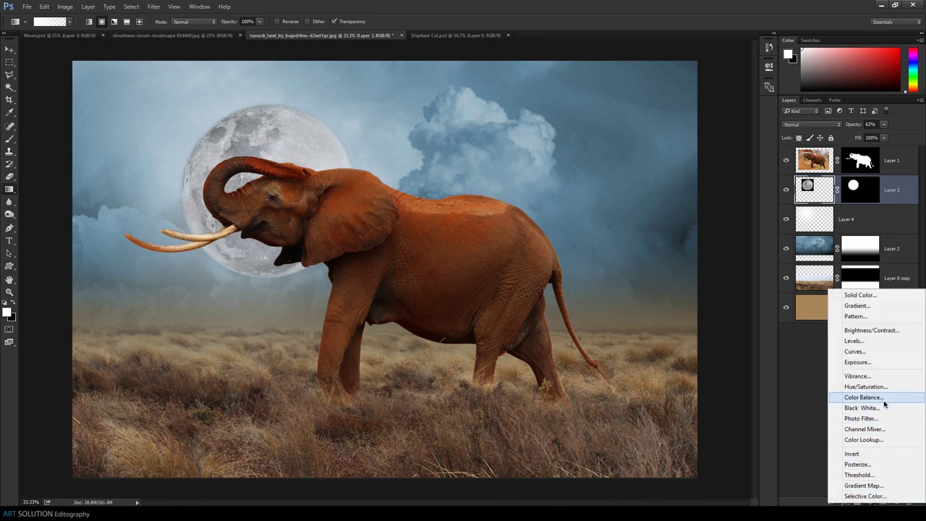
Add a Color Balance above the moon with Cyan–Red midtones at -32, plus an empty Layer 5.
left_click(881, 398)
mouse_move(679, 115)
left_mouse_down()
mouse_move(651, 113)
mouse_move(659, 116)
left_mouse_up()
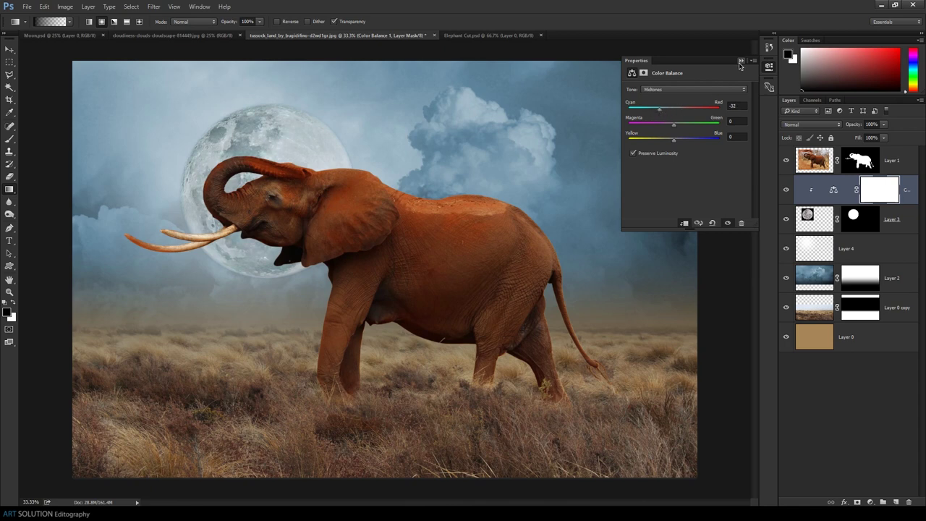
left_click(740, 60)
left_click(896, 501)
key("x")
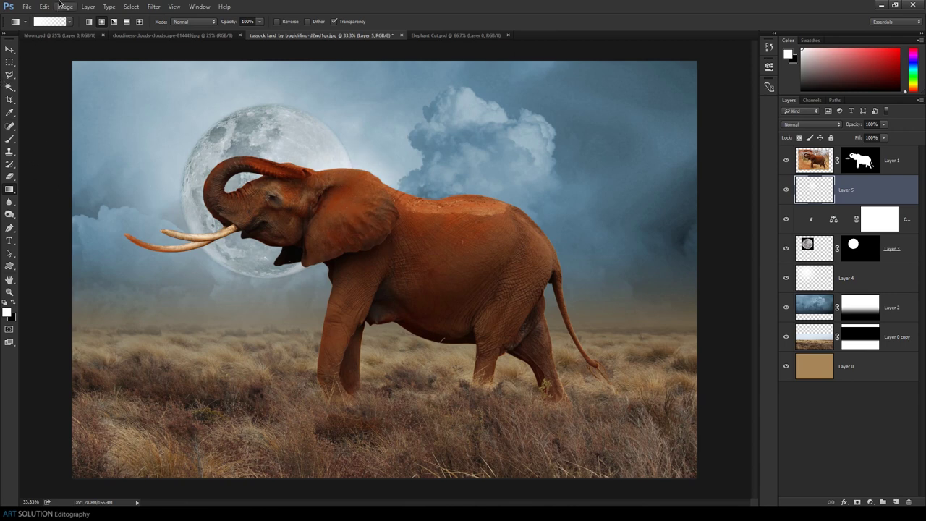
Scale the white glow on Layer 5 up to about 197%.
left_click(44, 6)
left_click(79, 195)
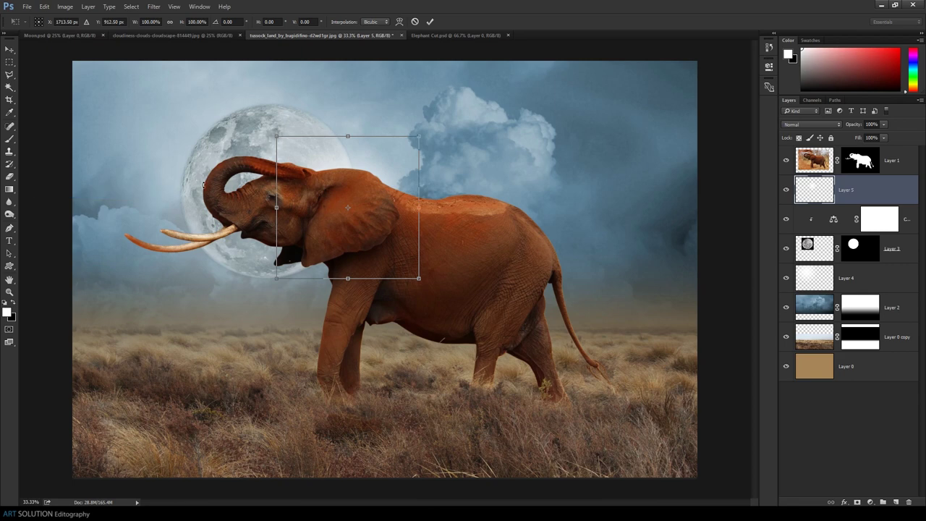
left_click_drag(416, 135, 434, 351)
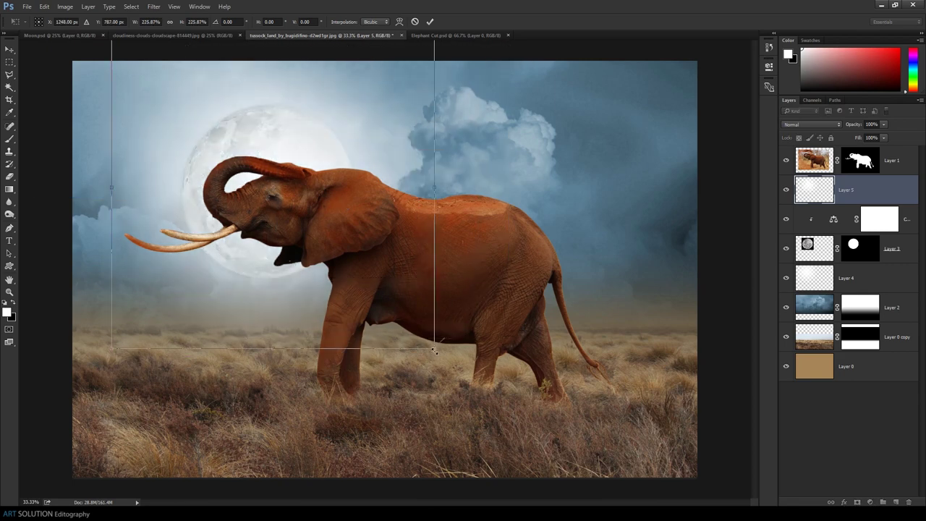
left_click_drag(433, 351, 413, 327)
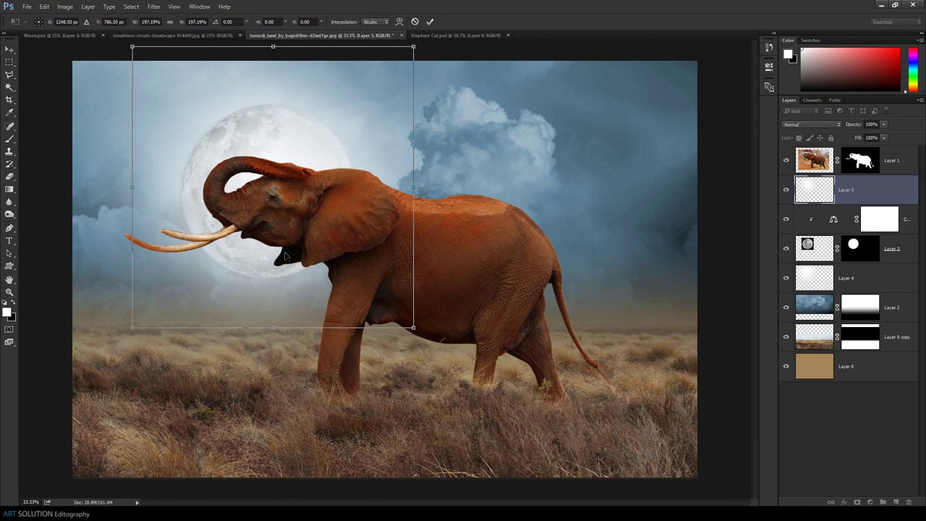
key("Return")
key("g")
Raise the moon layer's (Layer 3) opacity to 77%.
key("v")
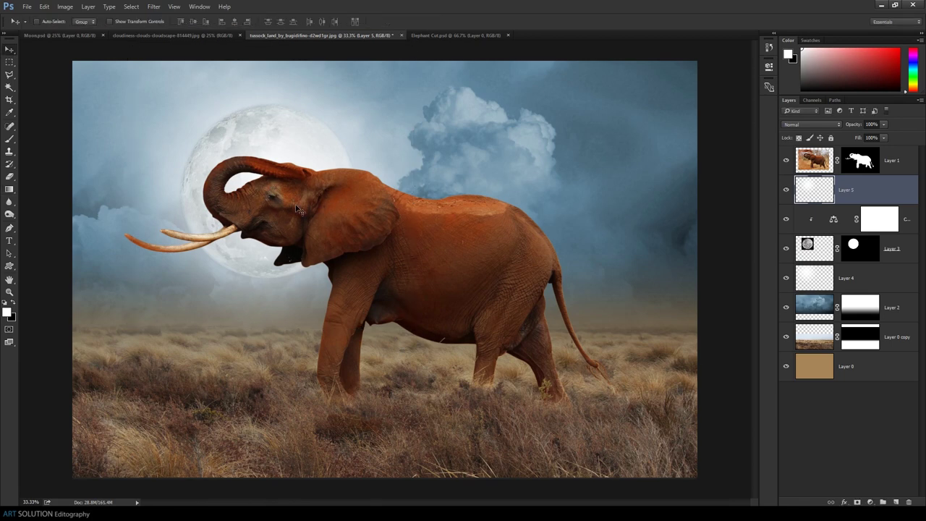
left_click(807, 244)
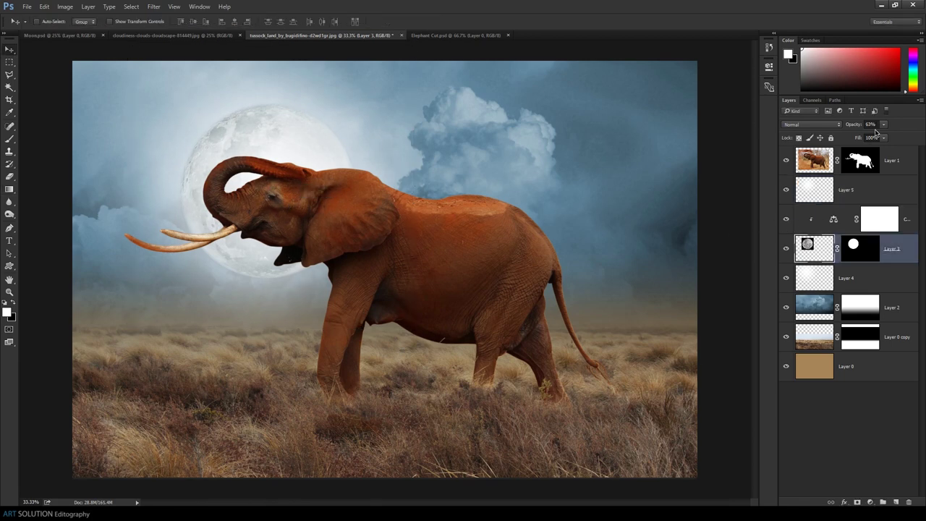
mouse_move(860, 125)
left_mouse_down()
mouse_move(844, 127)
mouse_move(854, 128)
left_mouse_up()
key("Return")
Squash the Layer 0 copy grassland from the top to about 95.6% height.
left_click(823, 340)
key("ctrl+t")
left_click_drag(384, 221, 386, 233)
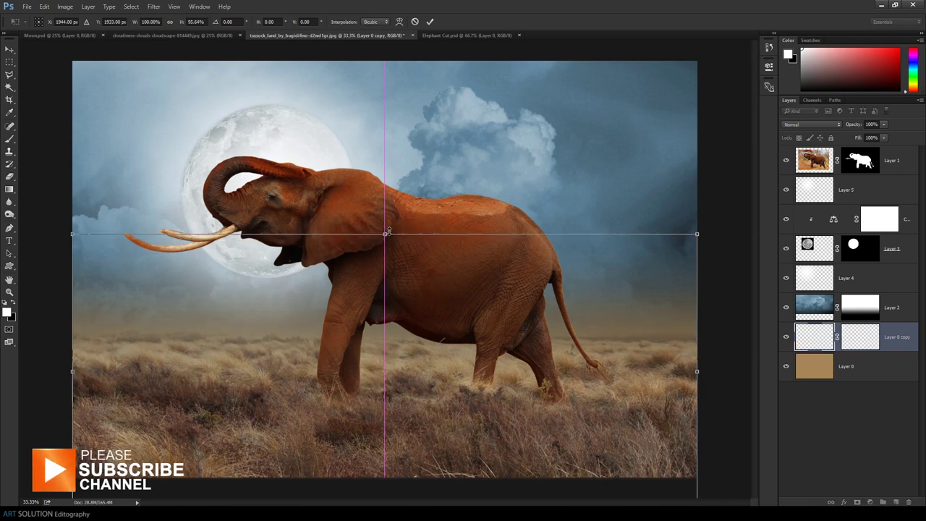
key("Return")
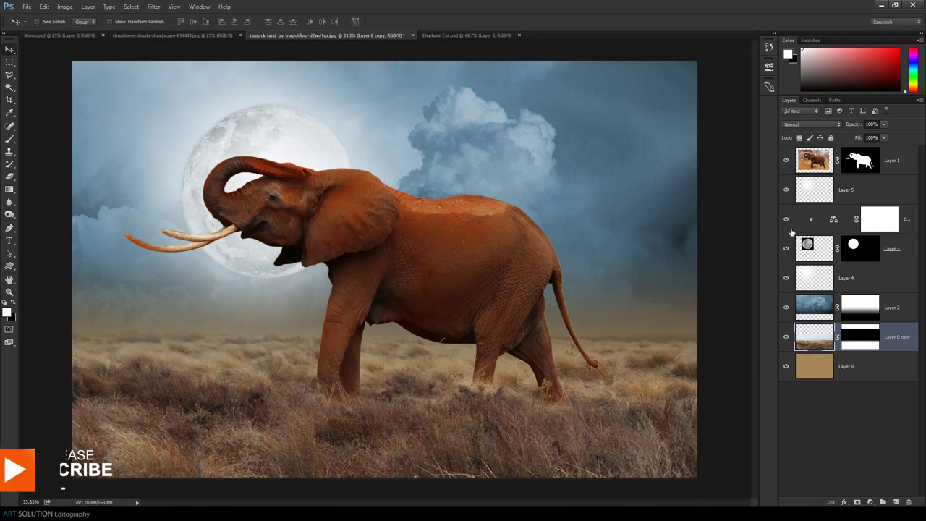
left_click(827, 201)
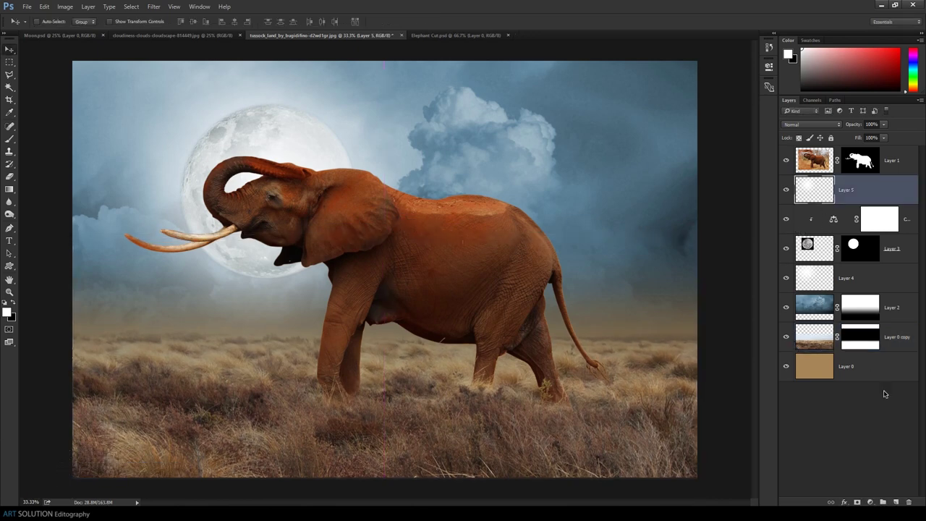
Add Layer 6 and paint a soft white radial glow behind the elephant's back.
left_click(895, 501)
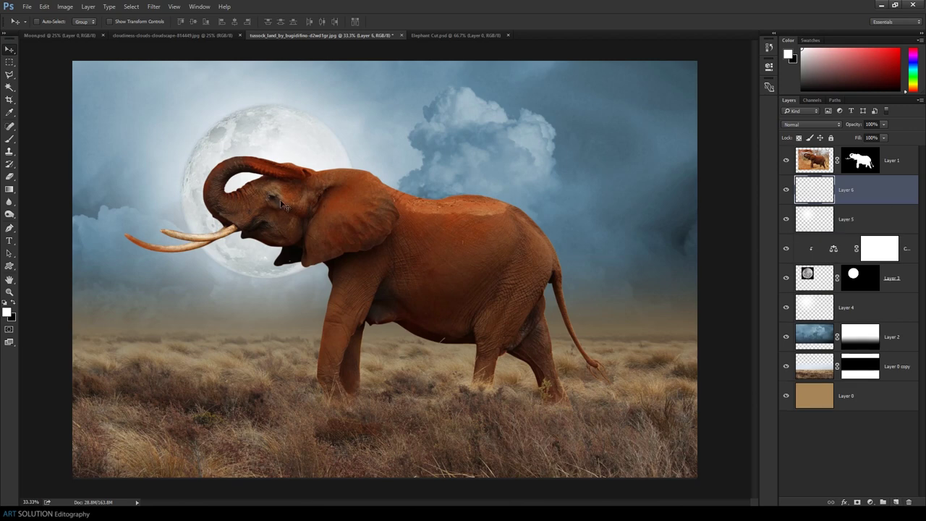
left_click(15, 192)
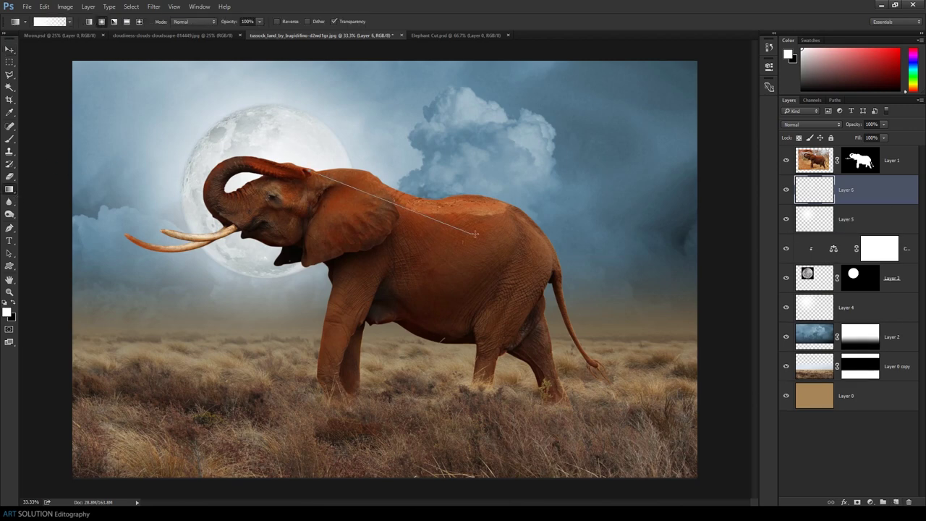
left_click_drag(385, 204, 476, 232)
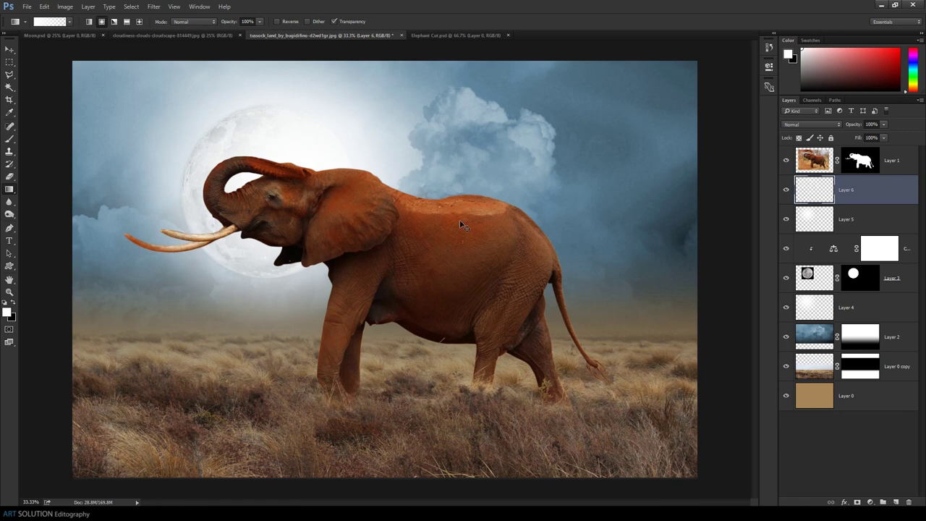
key("ctrl+z")
left_click_drag(606, 287, 608, 288)
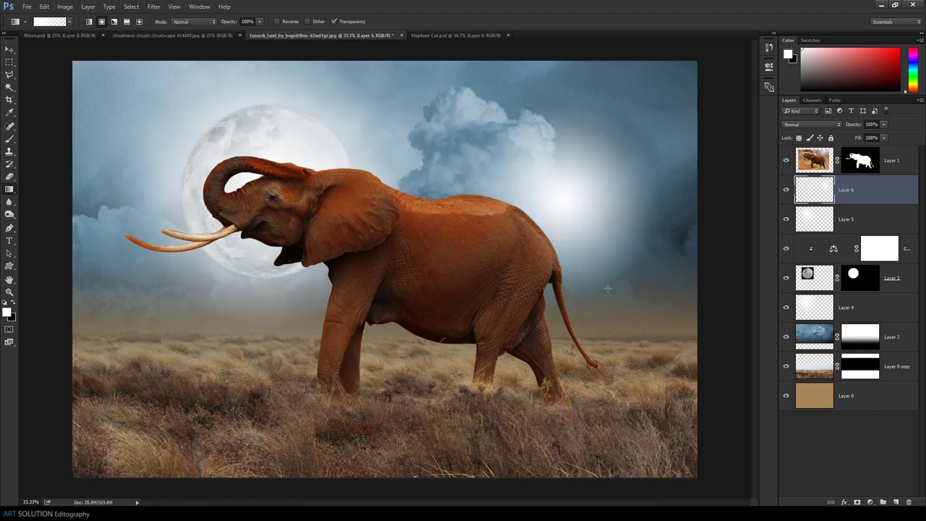
Recolour the glow with the sampled blue-grey sky colour and move it left toward the moon.
key("i")
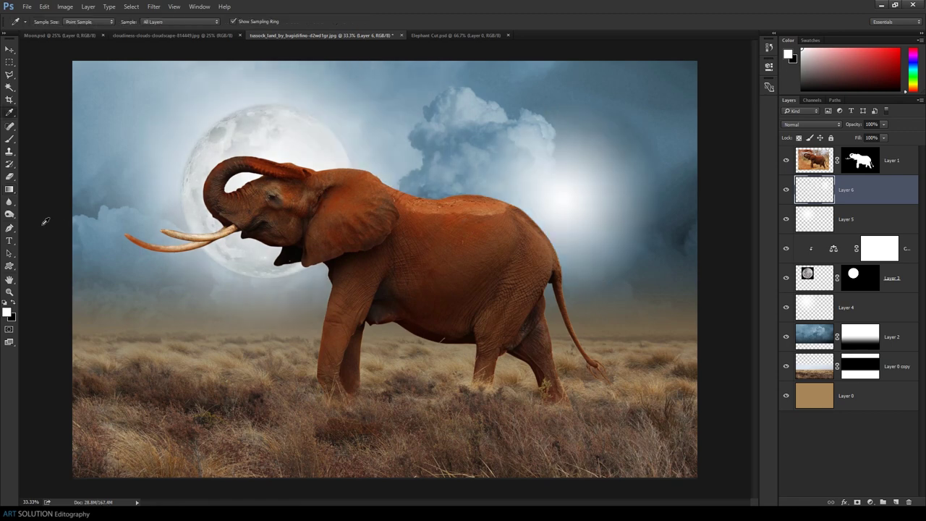
left_click(506, 85)
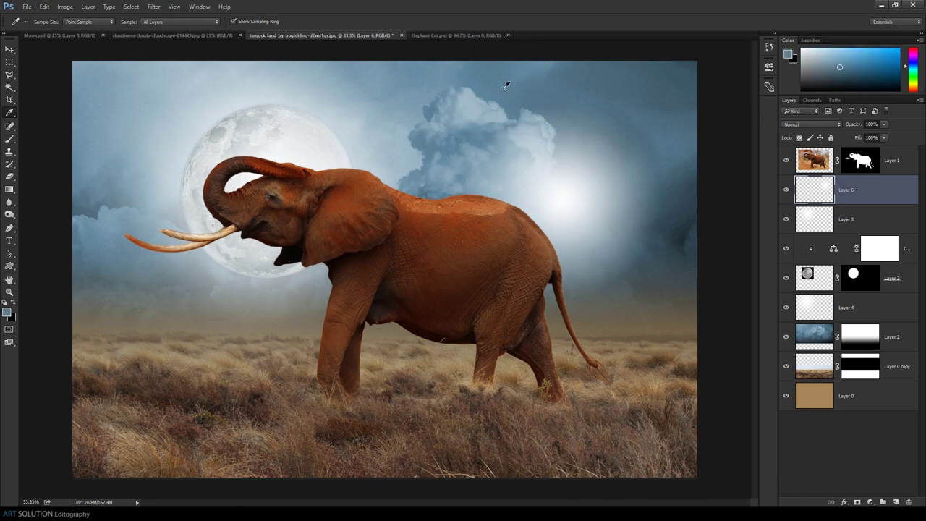
key("alt+shift+BackSpace")
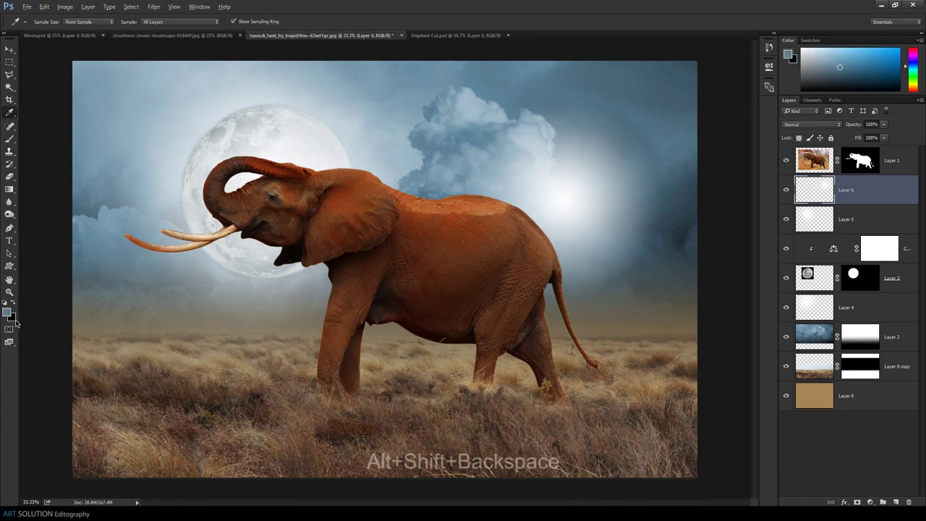
key("v")
mouse_move(562, 243)
left_mouse_down()
mouse_move(385, 231)
mouse_move(304, 246)
left_mouse_up()
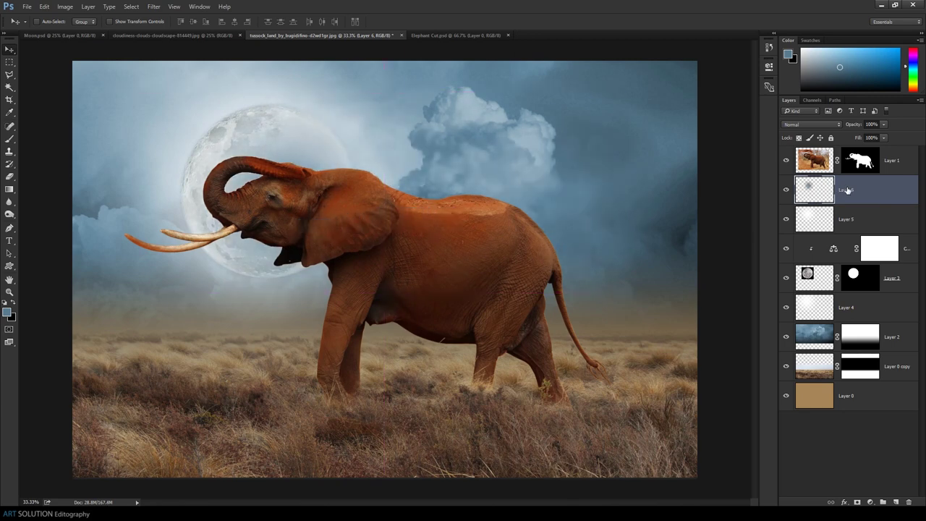
Move Layer 6 beneath Layer 3 and enlarge its glow to about 218%.
left_click_drag(831, 193, 831, 294)
key("ctrl+t")
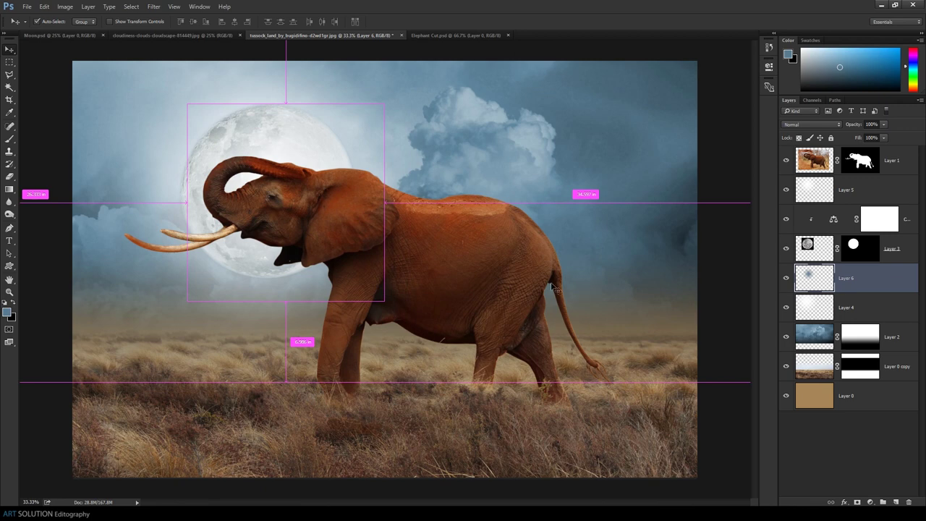
left_click_drag(384, 300, 528, 391)
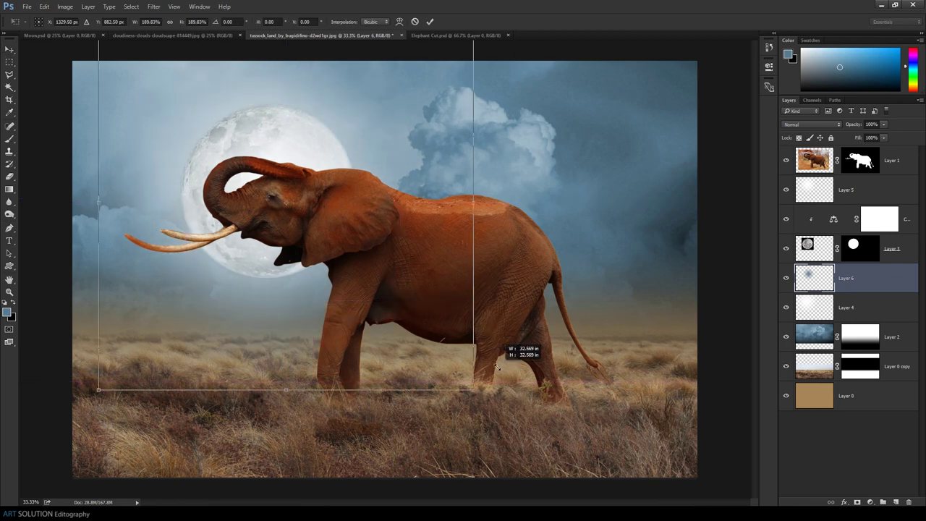
key("Return")
Set the glow layer to Color Dodge blending at 10% opacity.
left_click(815, 129)
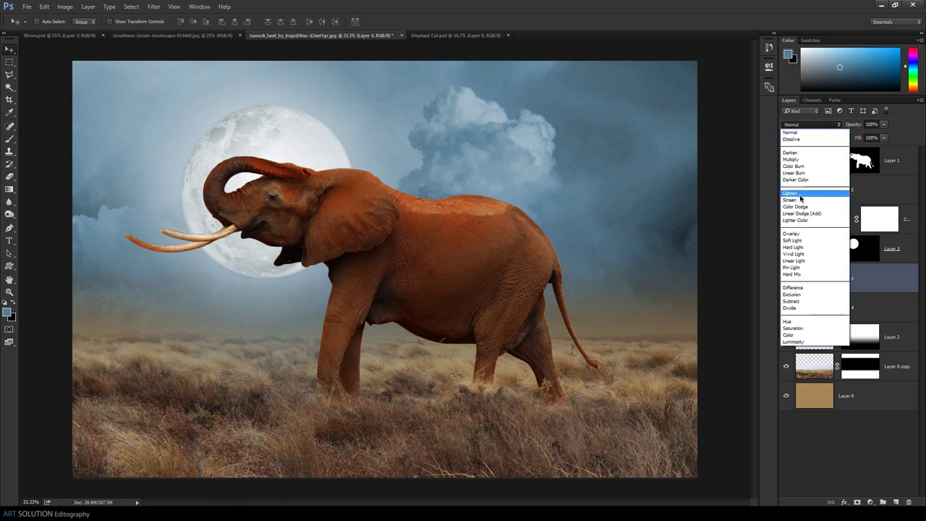
left_click(798, 207)
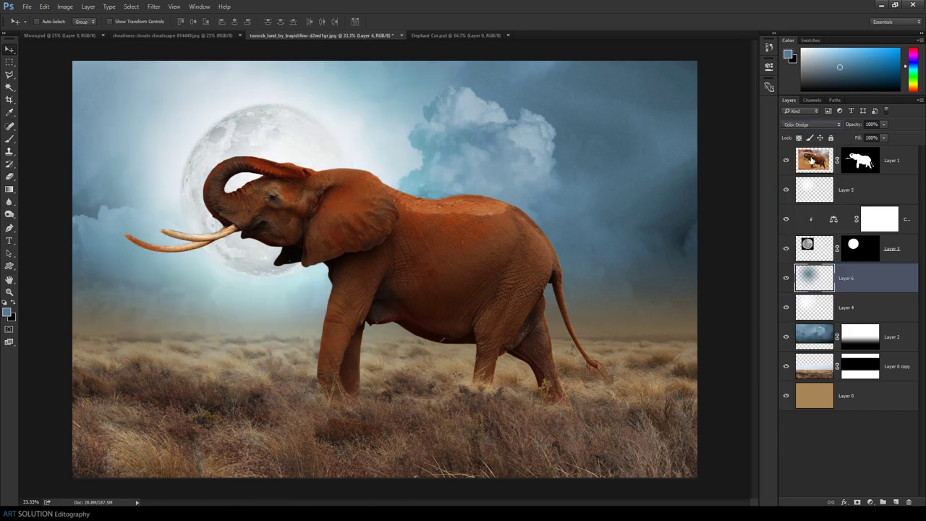
left_click_drag(853, 124, 713, 139)
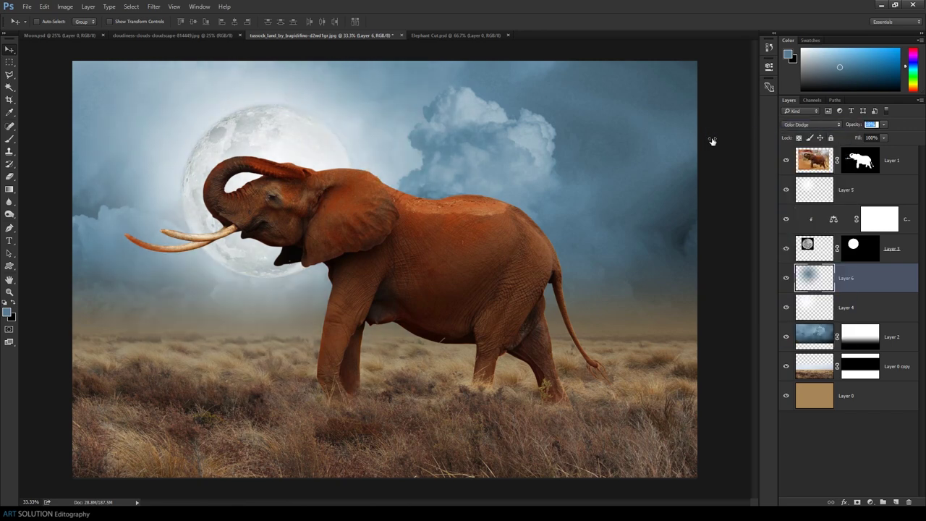
left_click(815, 256)
Shrink the moon on Layer 3 to about 91% with Free Transform.
left_click(46, 9)
mouse_move(59, 204)
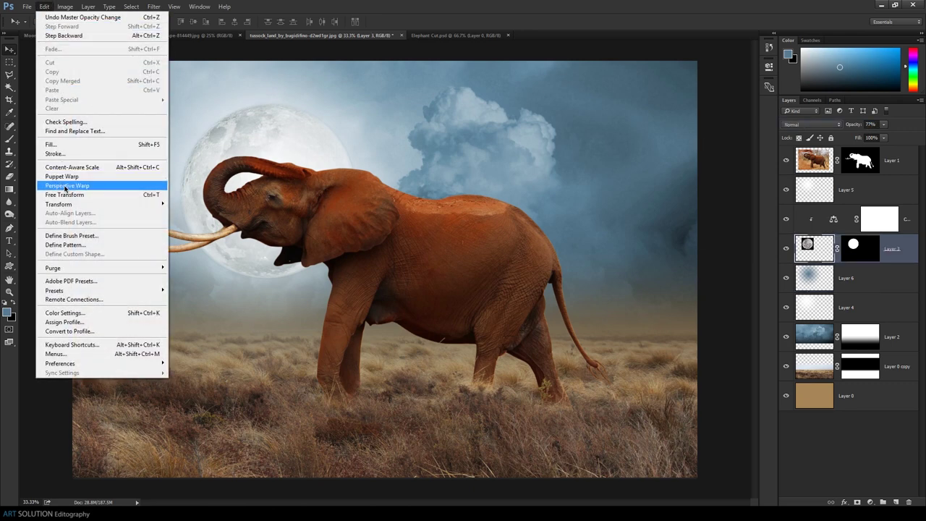
left_click(110, 195)
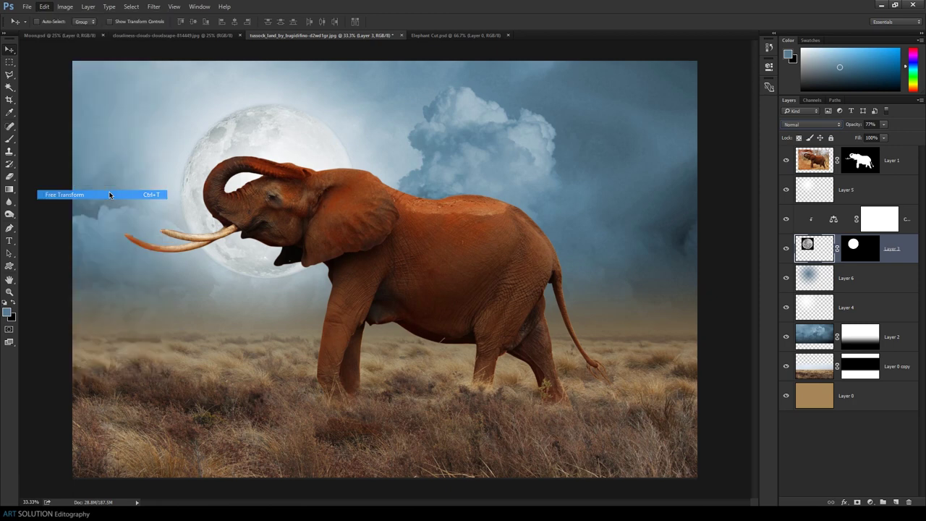
left_click_drag(370, 91, 363, 101)
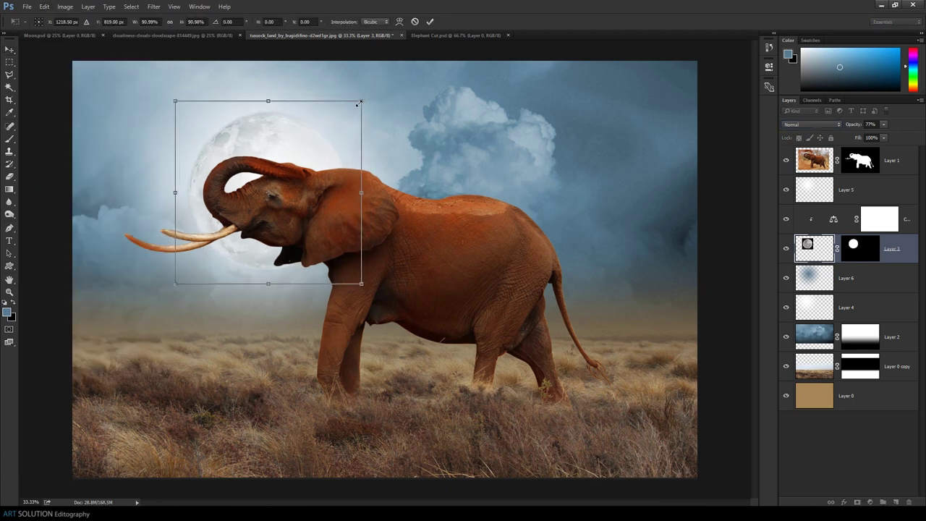
key("Return")
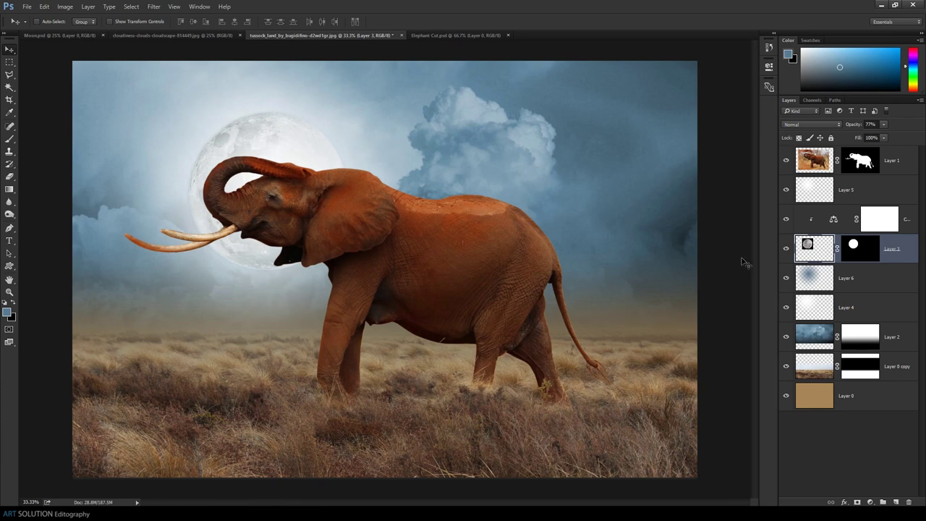
left_click(818, 365)
Add a Color Balance clipped to the grass on Highlights: cyan -41, blue +15.
left_click(869, 501)
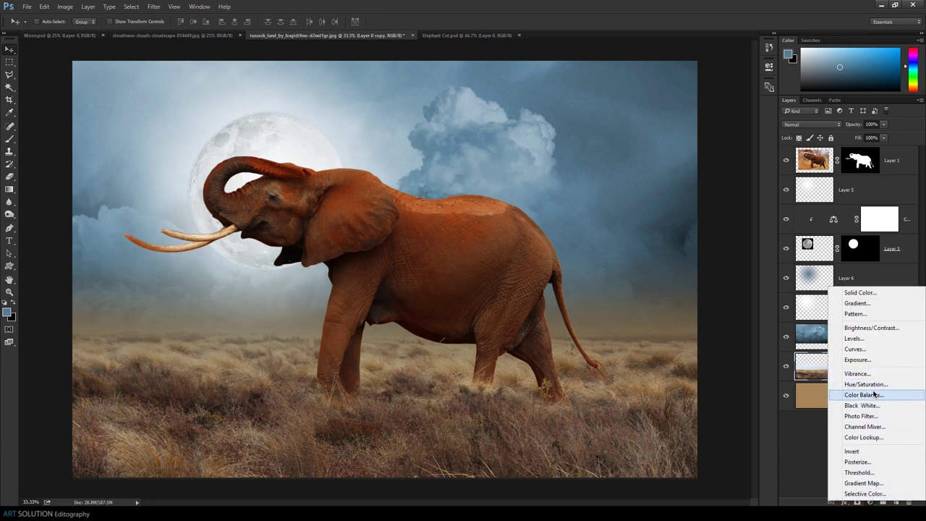
left_click(872, 395)
left_click(660, 89)
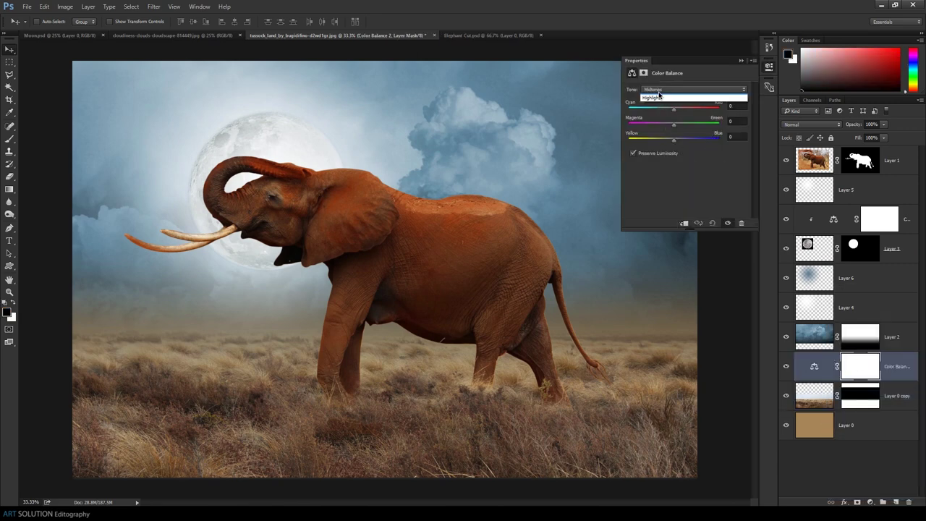
left_click(655, 110)
left_click(683, 223)
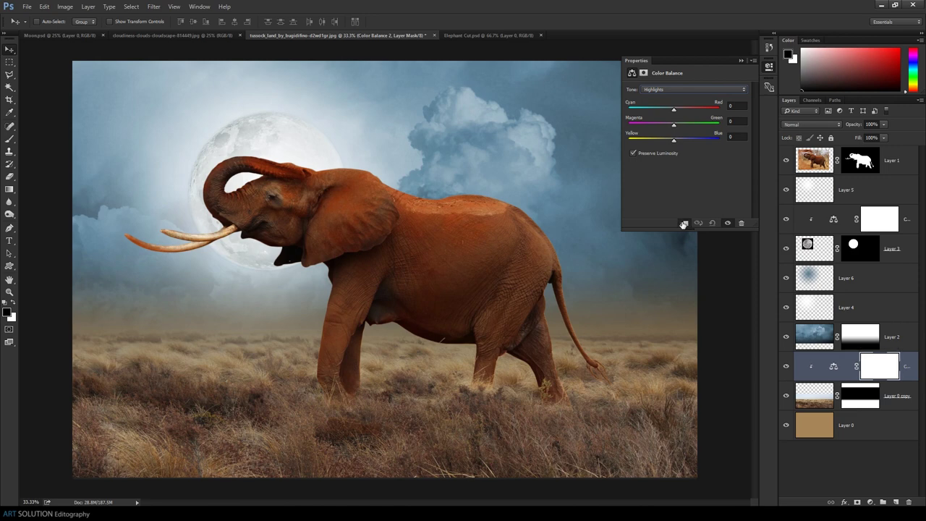
mouse_move(673, 110)
left_mouse_down()
mouse_move(653, 110)
mouse_move(686, 143)
left_mouse_up()
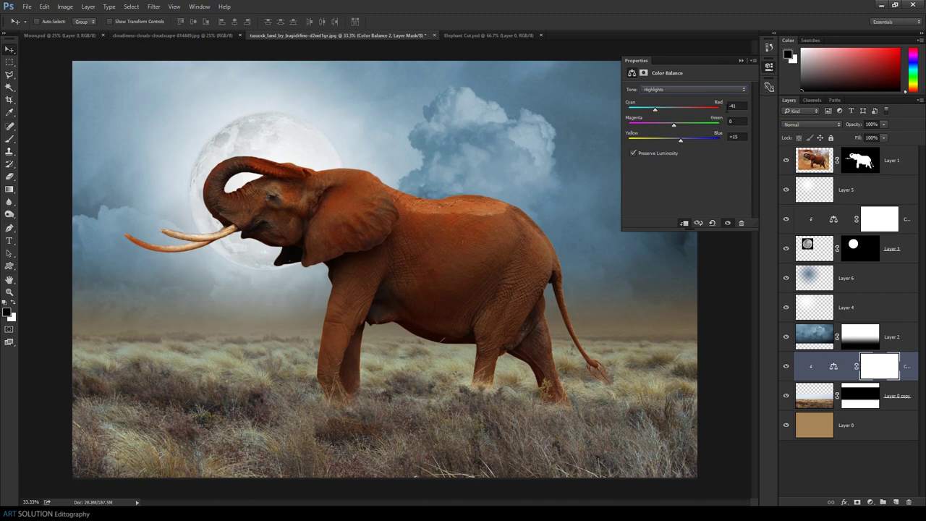
left_click(741, 61)
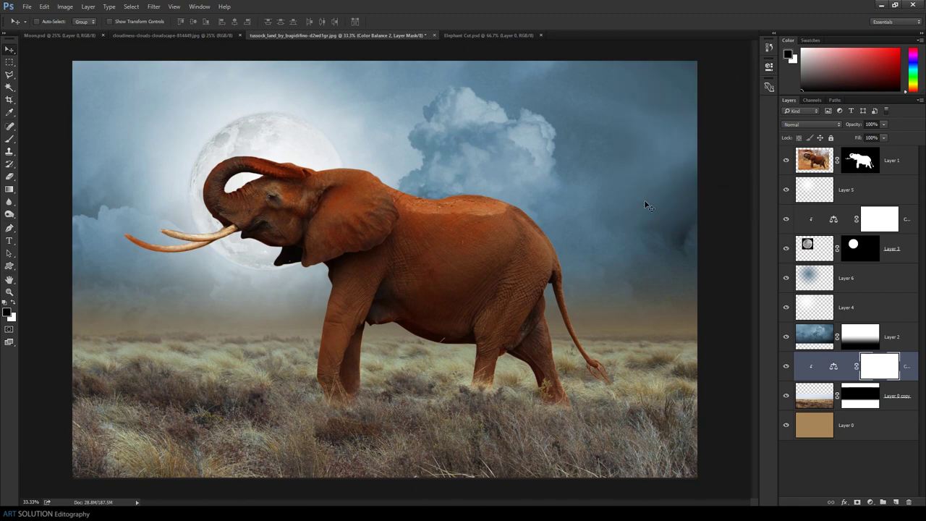
Fill the base Layer 0 with the blue-grey foreground colour.
left_click(815, 421)
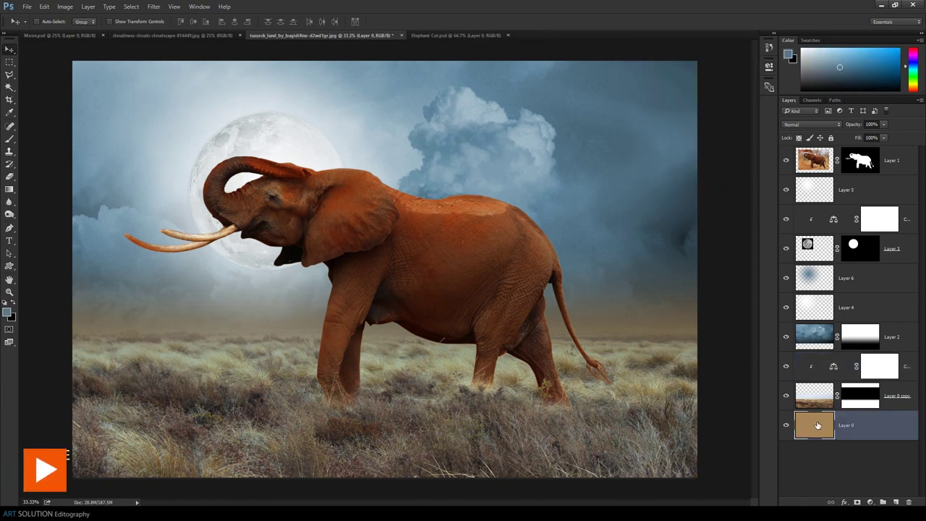
key("alt+BackSpace")
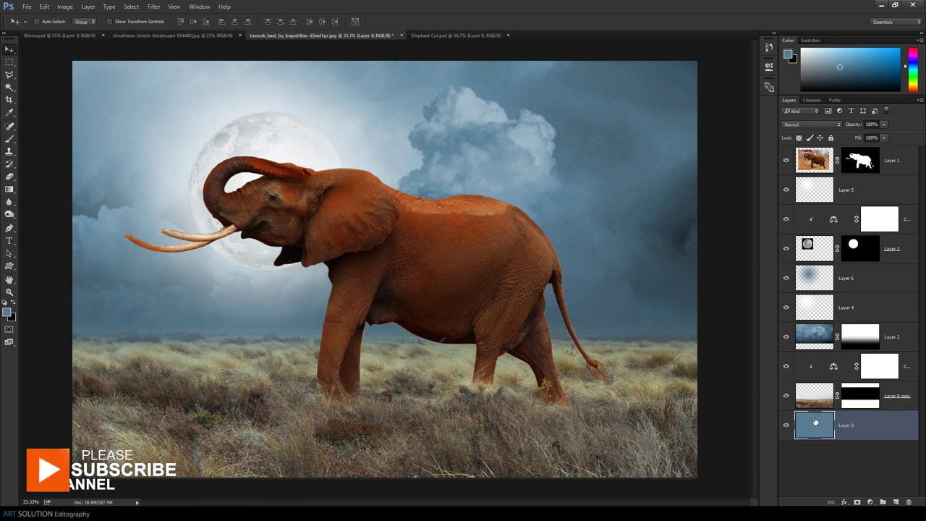
left_click(810, 159)
left_click(869, 502)
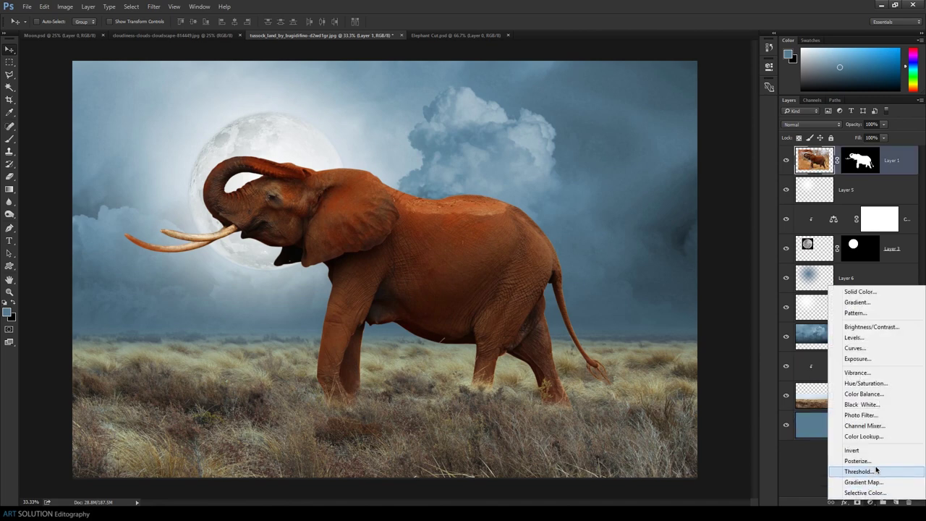
Add a Brightness/Contrast layer clipped to the elephant with brightness -150.
left_click(872, 327)
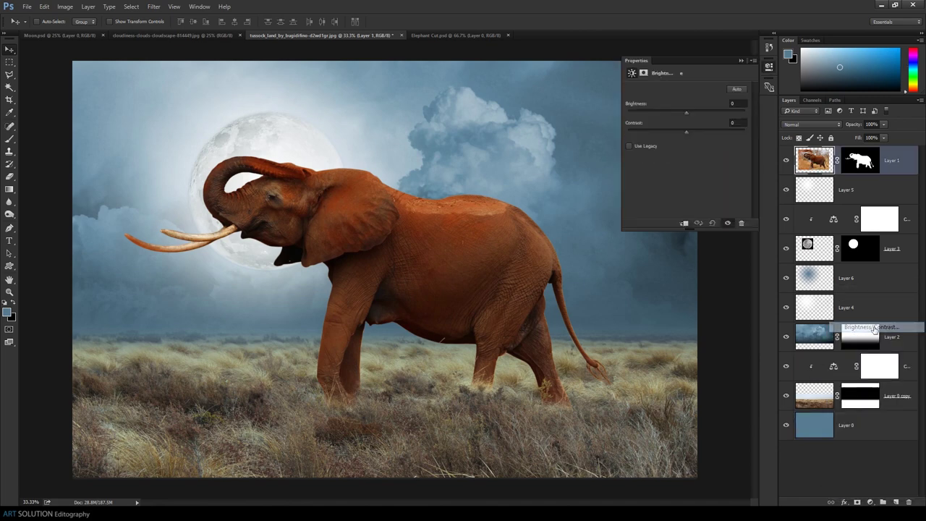
left_click(682, 223)
left_click_drag(685, 115, 598, 126)
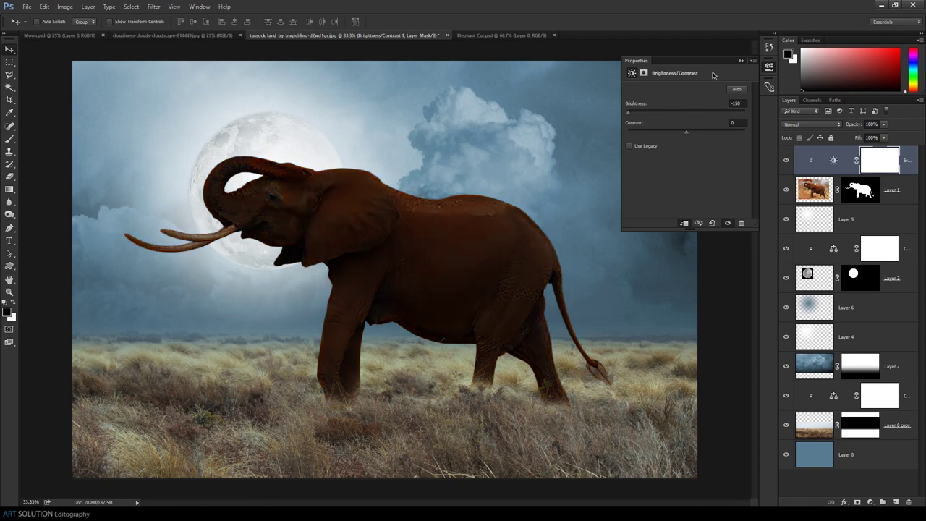
left_click(740, 61)
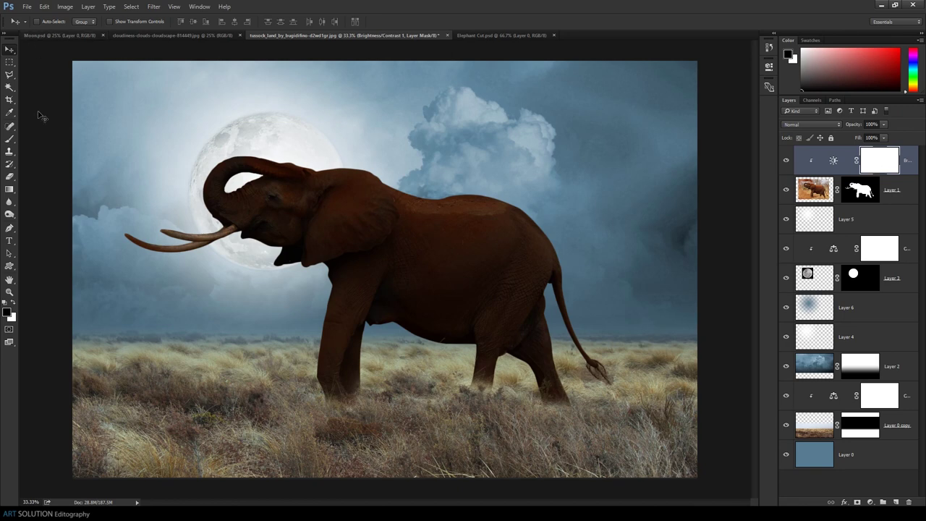
left_click(13, 190)
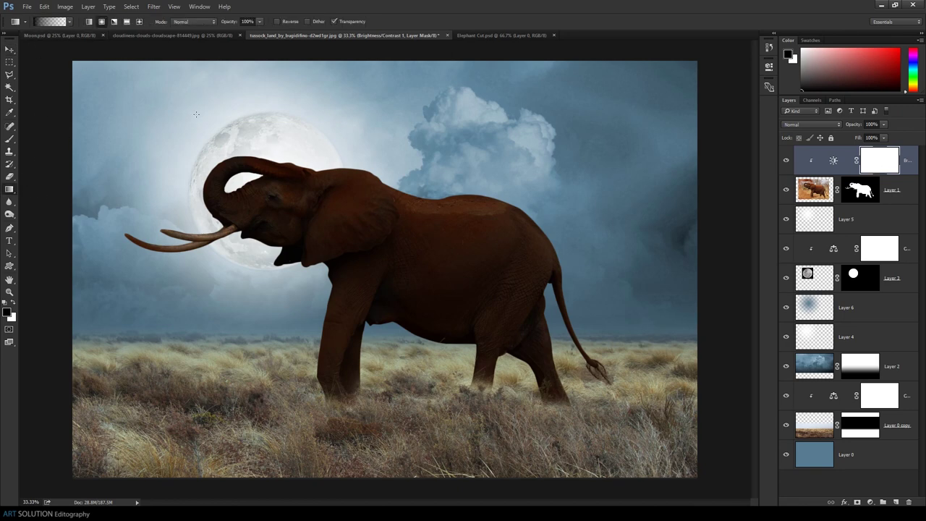
Draw gradients on the Brightness/Contrast mask to restore brightness around the elephant's head.
left_click_drag(196, 113, 283, 191)
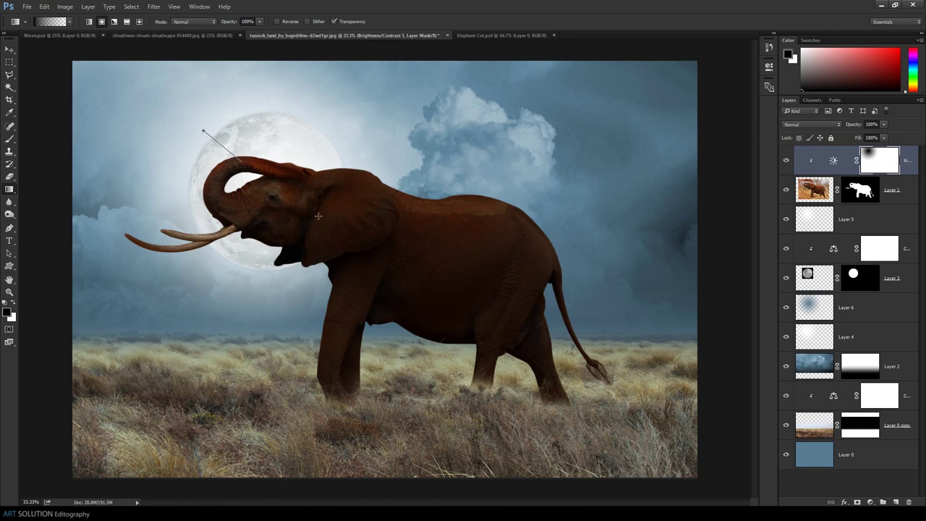
left_click_drag(204, 129, 469, 327)
left_click_drag(193, 131, 253, 175)
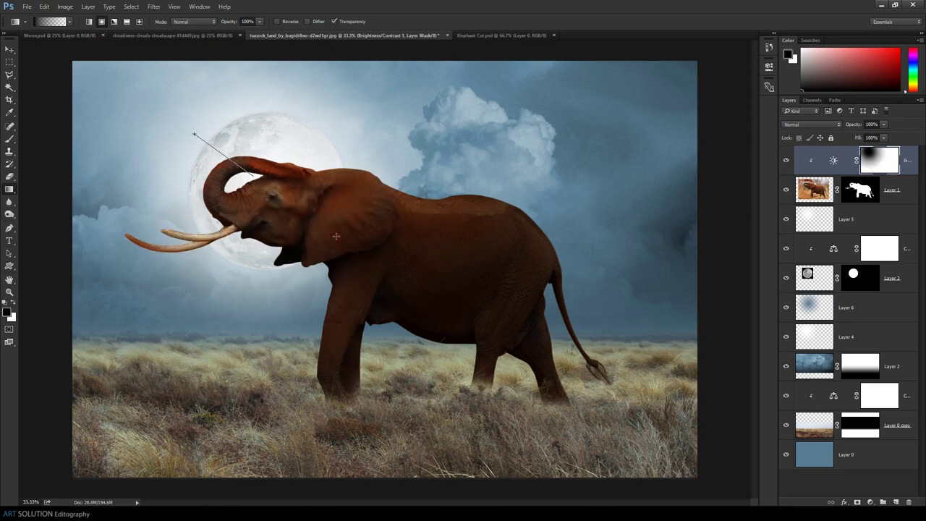
key("ctrl+z")
Brush-paint the mask at 40% opacity to lighten the elephant's back.
key("b")
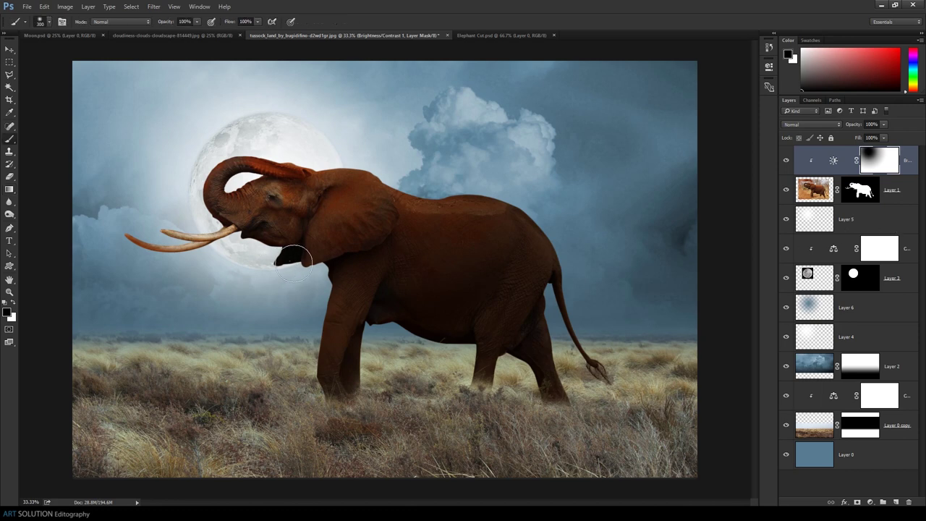
key("bracketright")
key("bracketright")
key("bracketright")
key("bracketright")
key("bracketright")
key("bracketright")
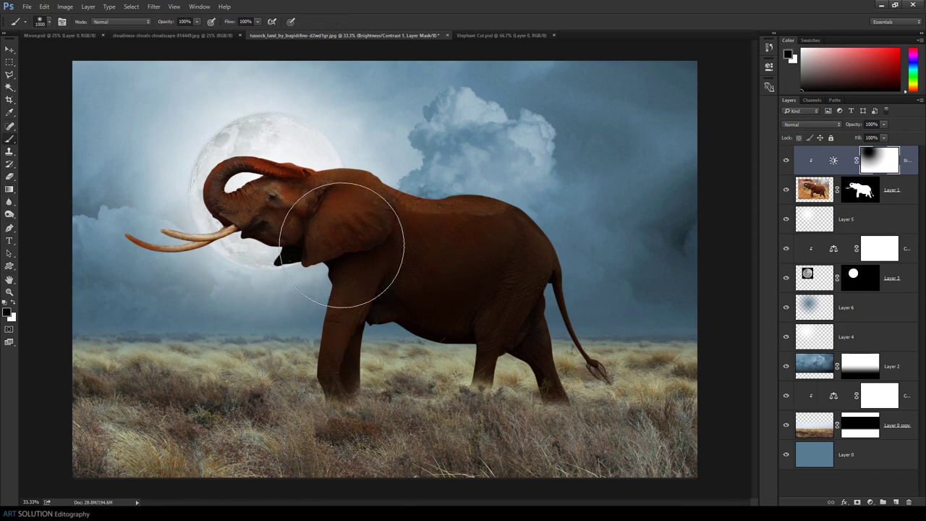
key("bracketright")
key("ctrl+z")
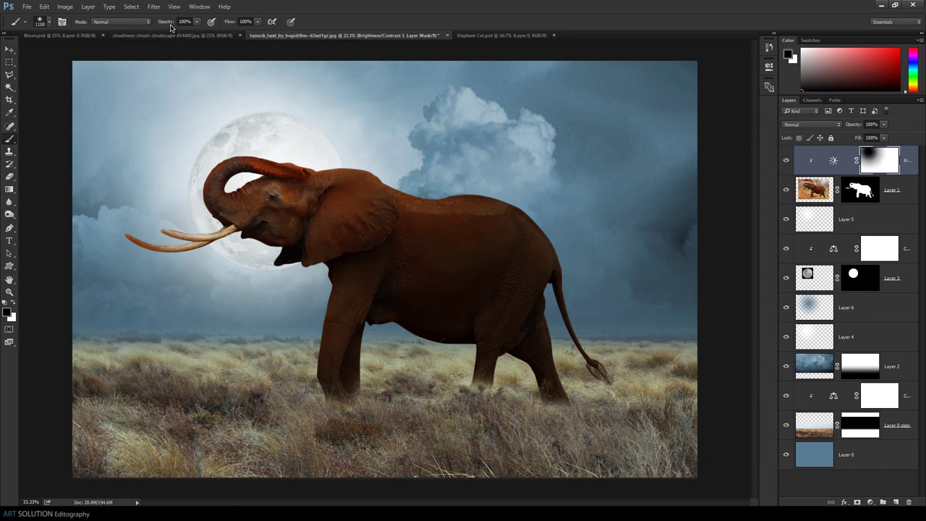
left_click(159, 22)
type("74")
key("Return")
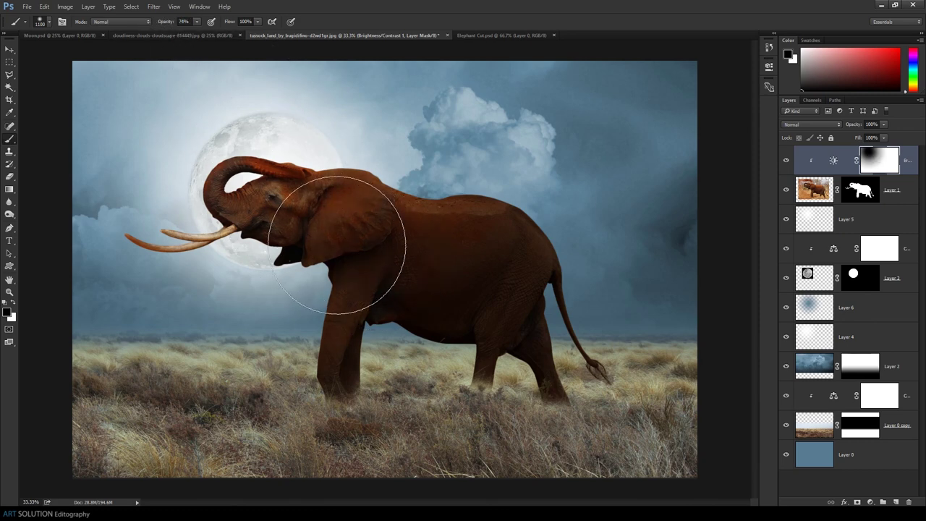
type("40")
left_click_drag(434, 221, 542, 223)
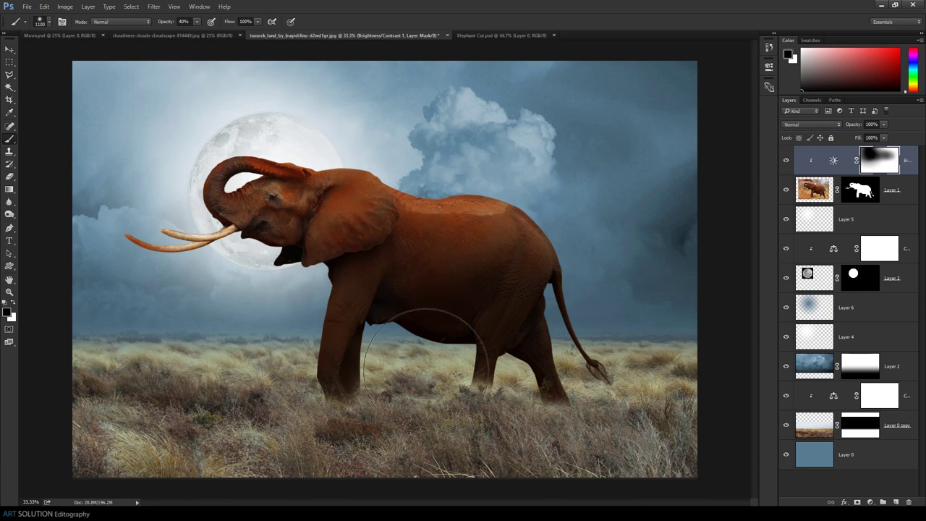
key("bracketleft")
key("bracketleft")
key("bracketleft")
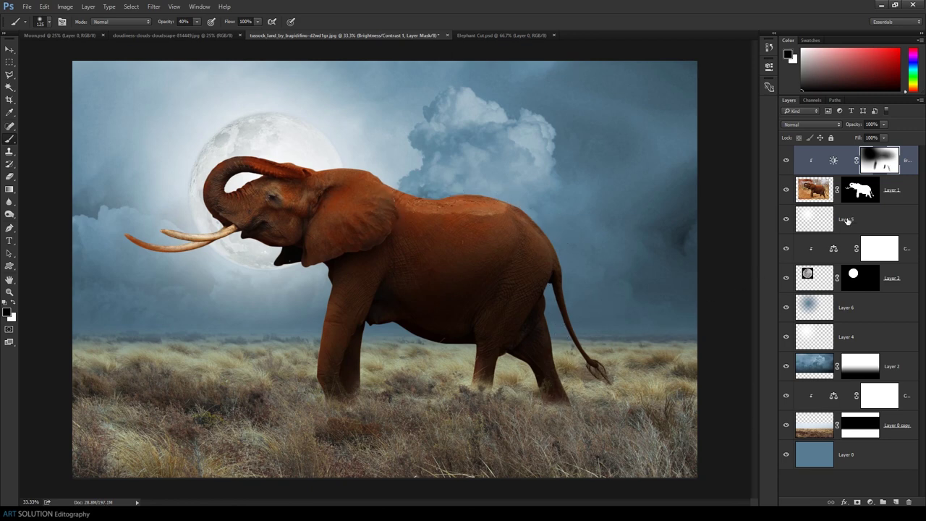
Add Layer 7 clipped to the elephant, filled with 50% gray and blended as Overlay.
left_click(890, 498)
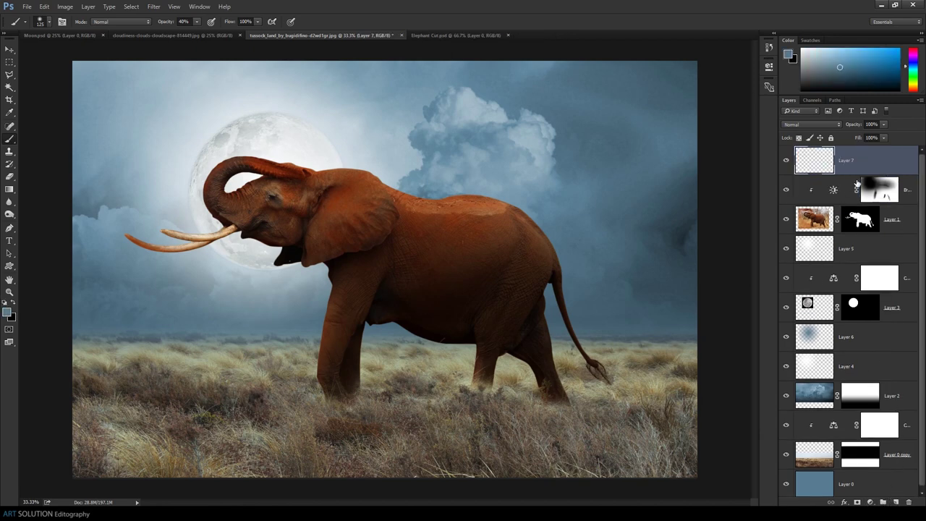
left_click(854, 172, "alt")
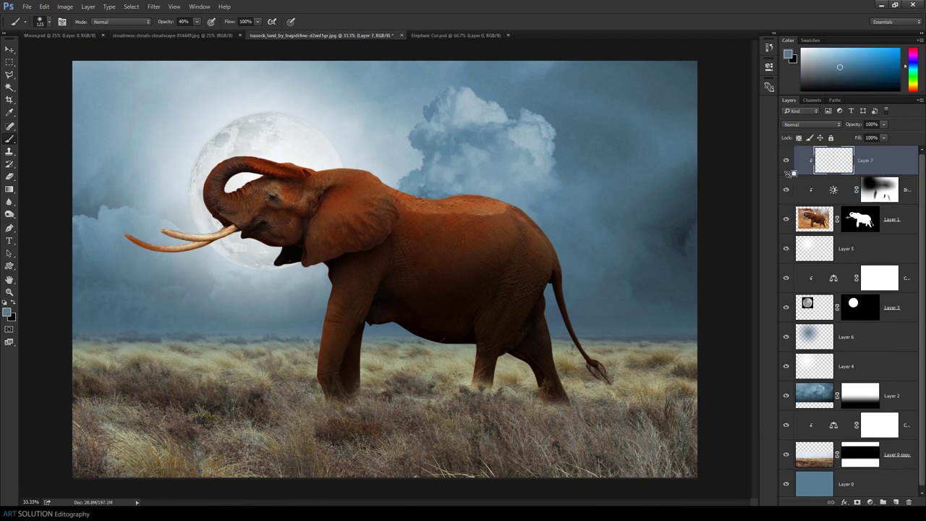
left_click(53, 6)
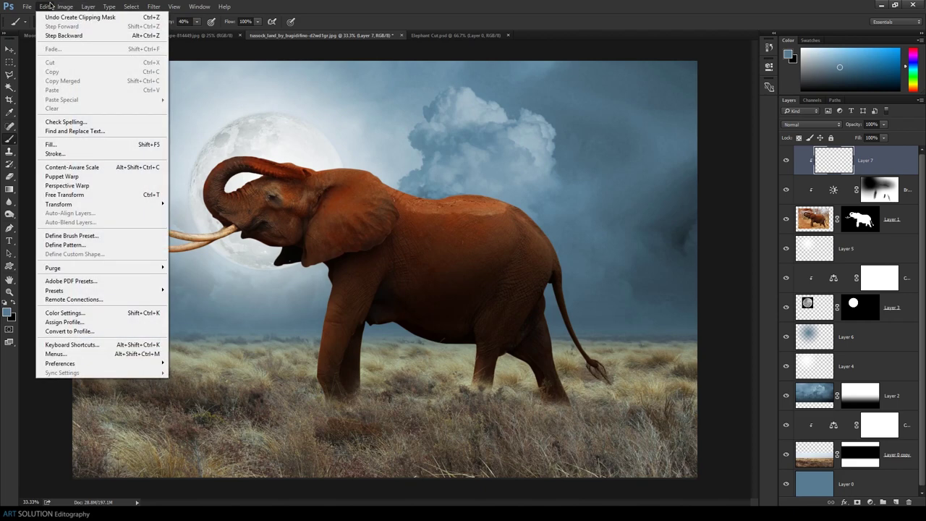
left_click(79, 144)
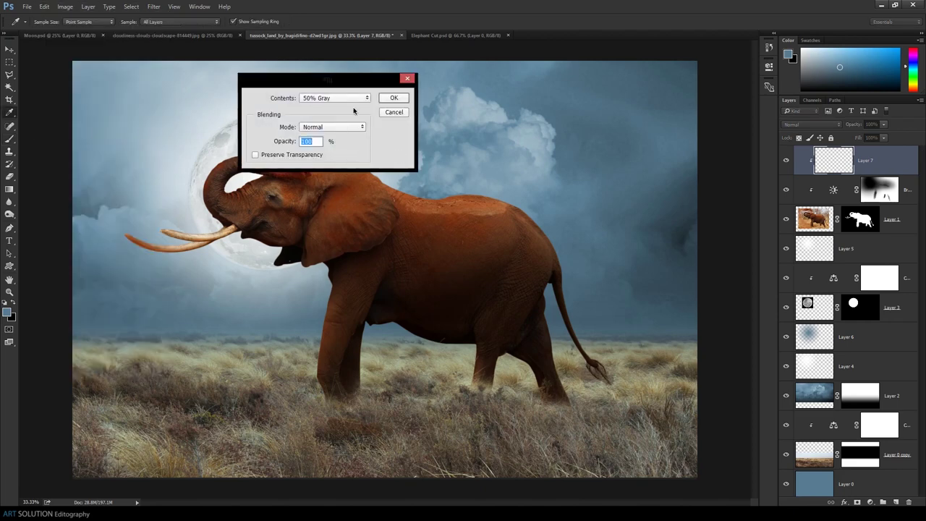
left_click(395, 98)
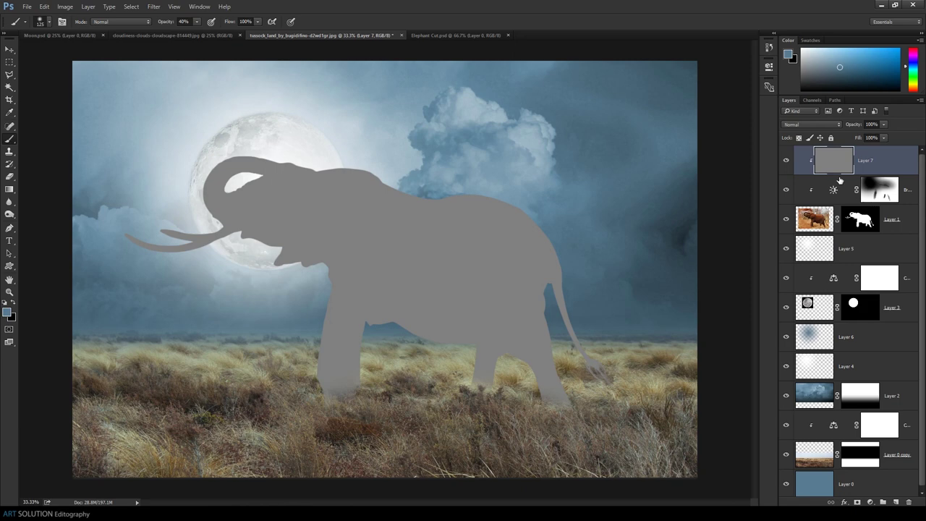
left_click(808, 125)
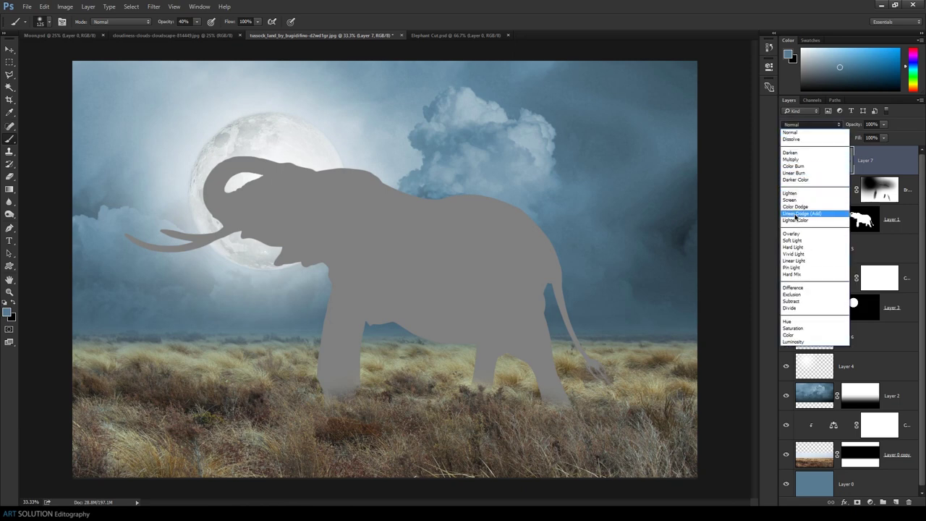
left_click(789, 234)
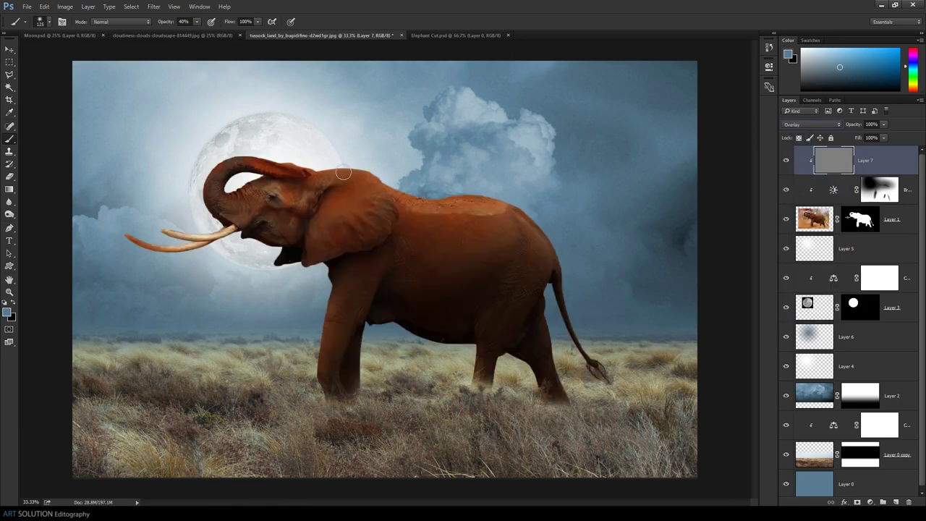
right_click(8, 215)
left_click(43, 214)
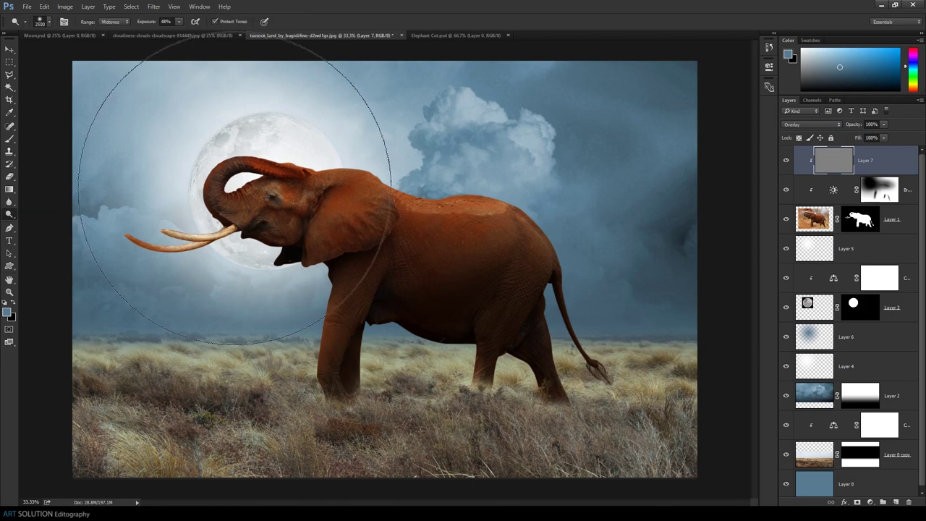
Dodge the top of the trunk and the tusks with a small brush at 100% exposure.
key("ctrl+plus")
scroll(235, 193, "up", 1)
left_click_drag(235, 193, 473, 275)
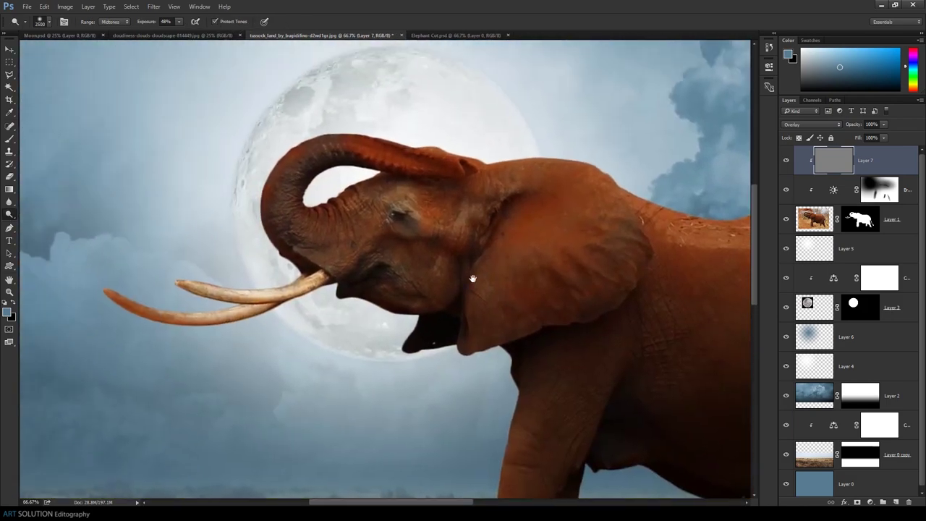
key("bracketleft")
key("bracketleft")
key("bracketleft")
key("bracketleft")
key("bracketleft")
key("bracketleft")
key("bracketleft")
key("0")
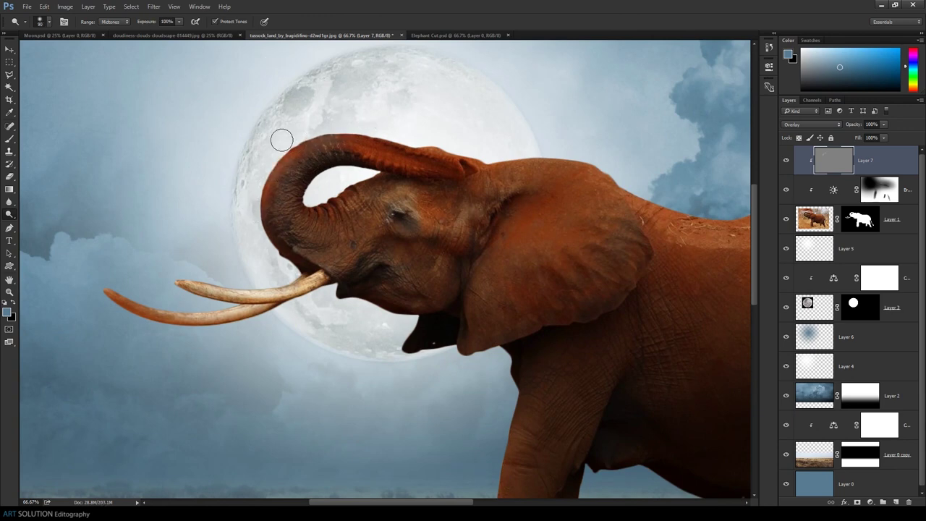
left_click_drag(267, 158, 608, 158)
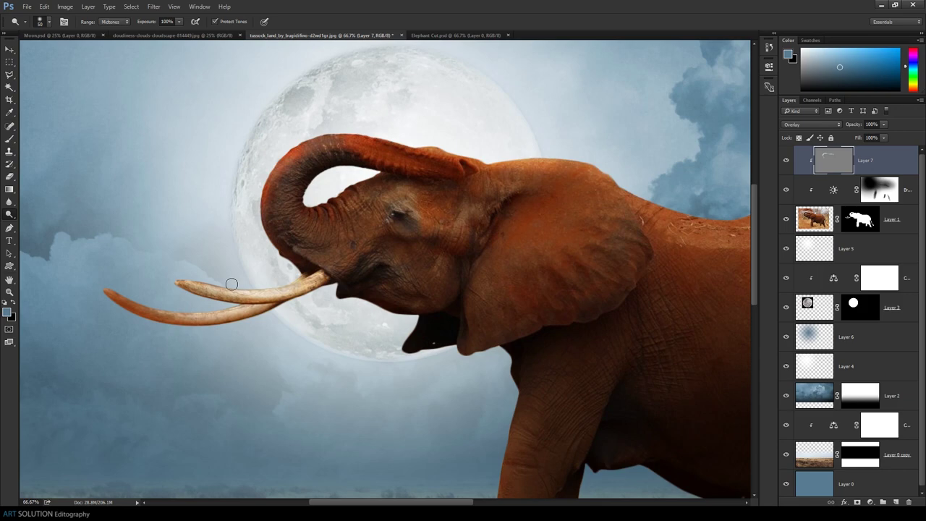
left_click_drag(259, 283, 108, 293)
Dodge the front leg's left edge, then add Layer 8 clipped above the gray layer.
left_click_drag(741, 218, 613, 197)
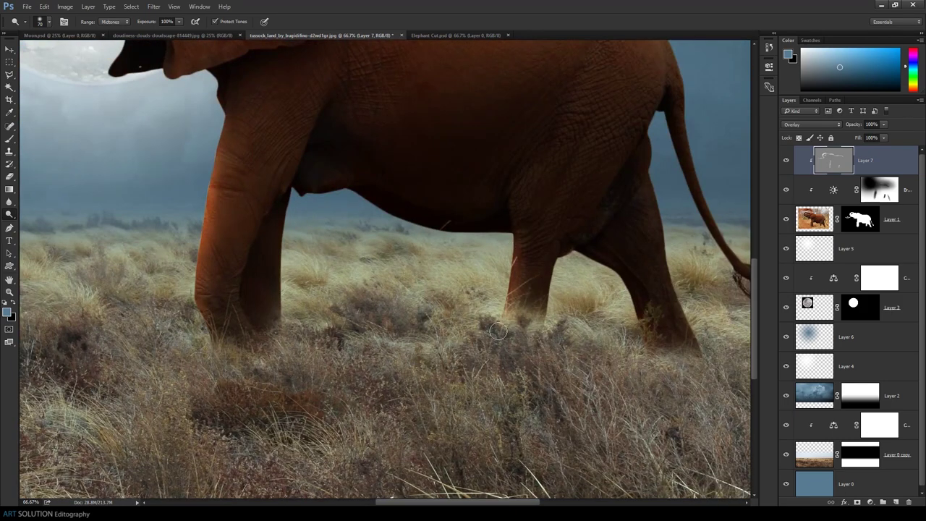
left_click_drag(497, 330, 500, 256)
scroll(430, 194, "down", 2)
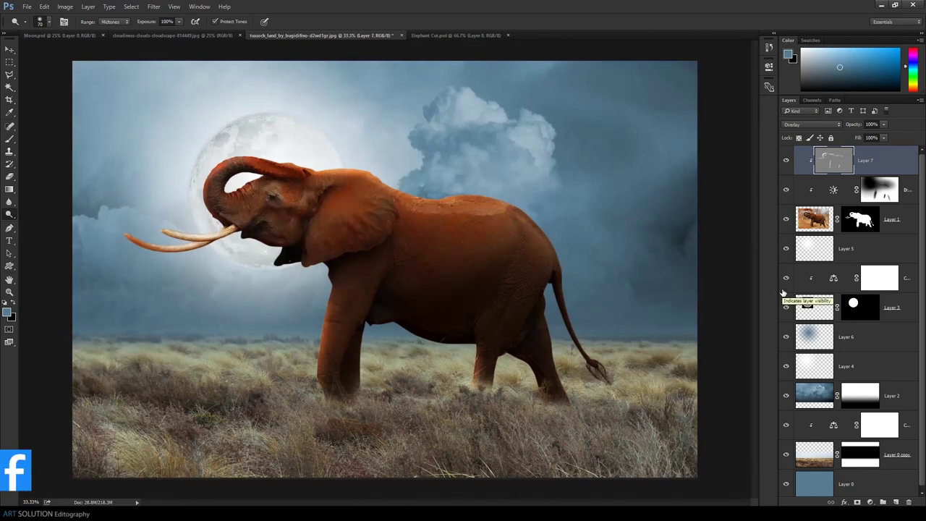
left_click(895, 501)
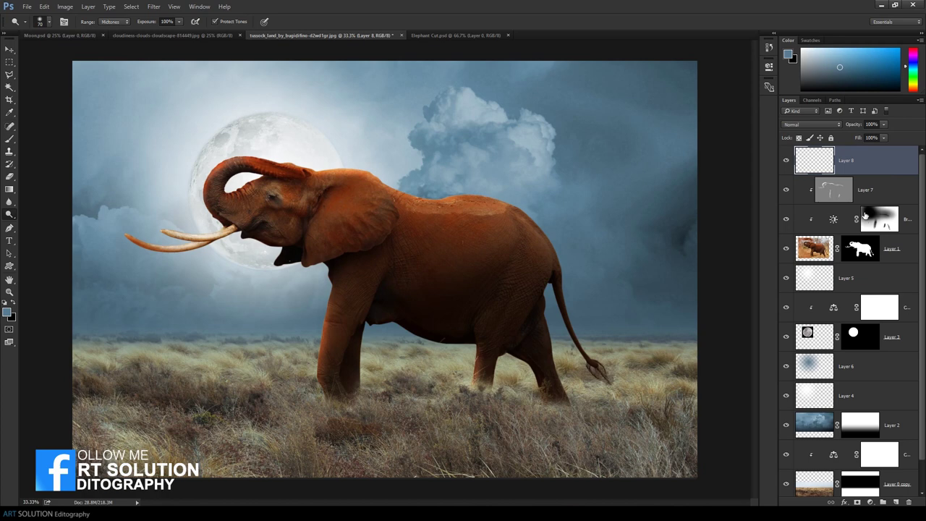
key("ctrl+alt+g")
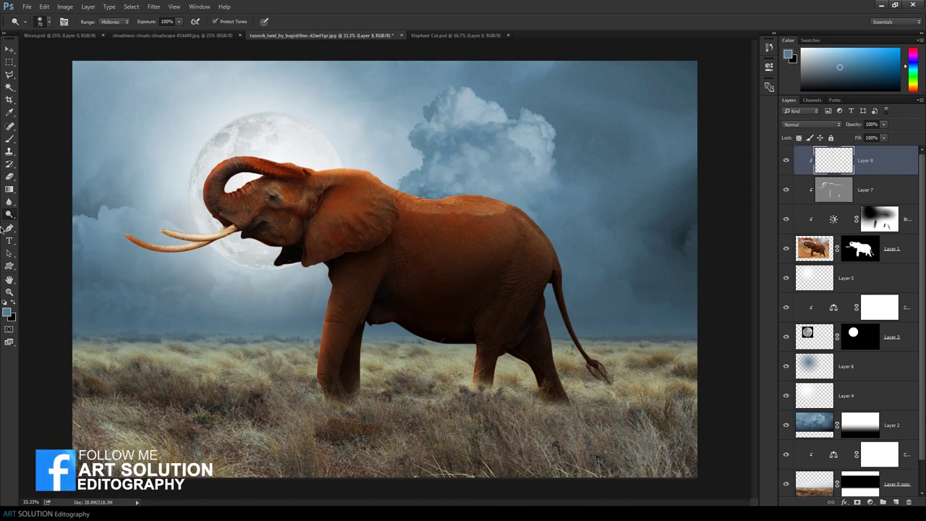
Switch to a soft brush with white (#ffffff) as the foreground colour and zoom to 100%.
left_click(10, 140)
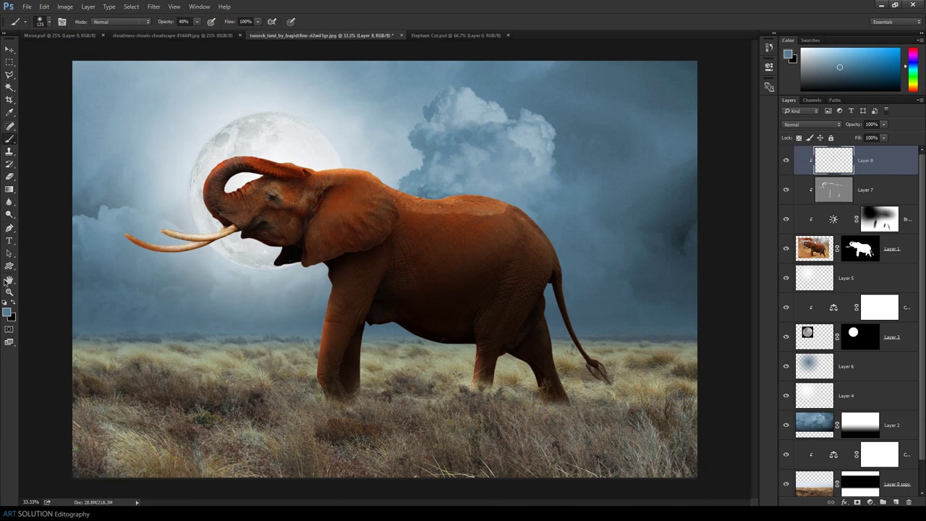
left_click(8, 313)
type("ffffff")
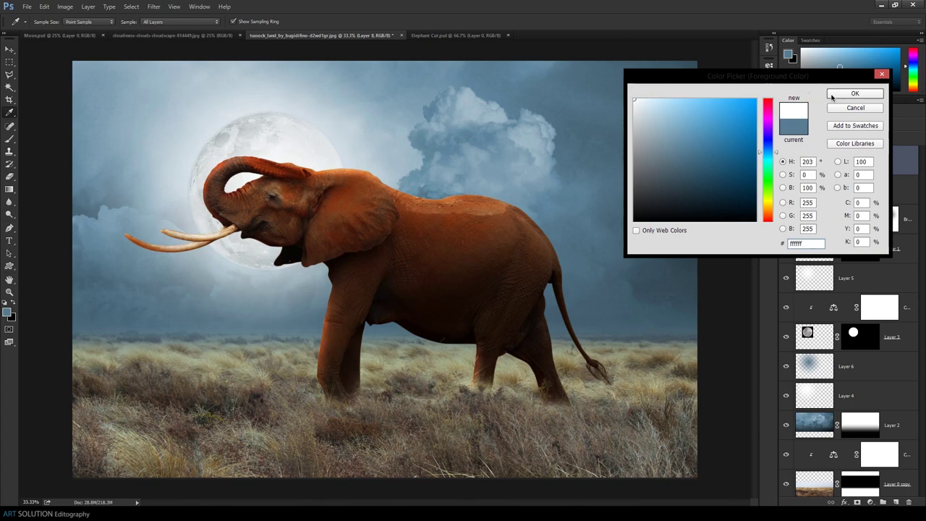
left_click(853, 93)
scroll(138, 165, "up", 2)
scroll(137, 165, "up", 2)
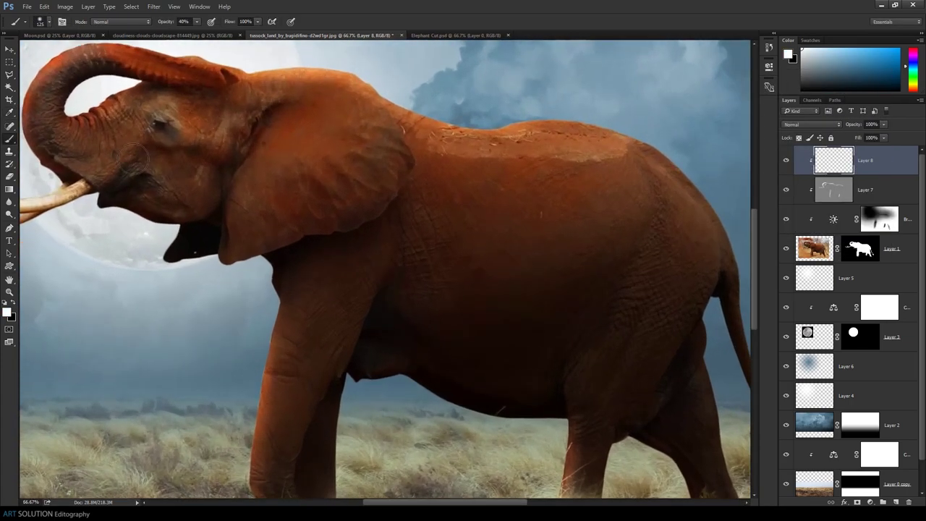
scroll(321, 342, "down", 2)
key("ctrl+plus")
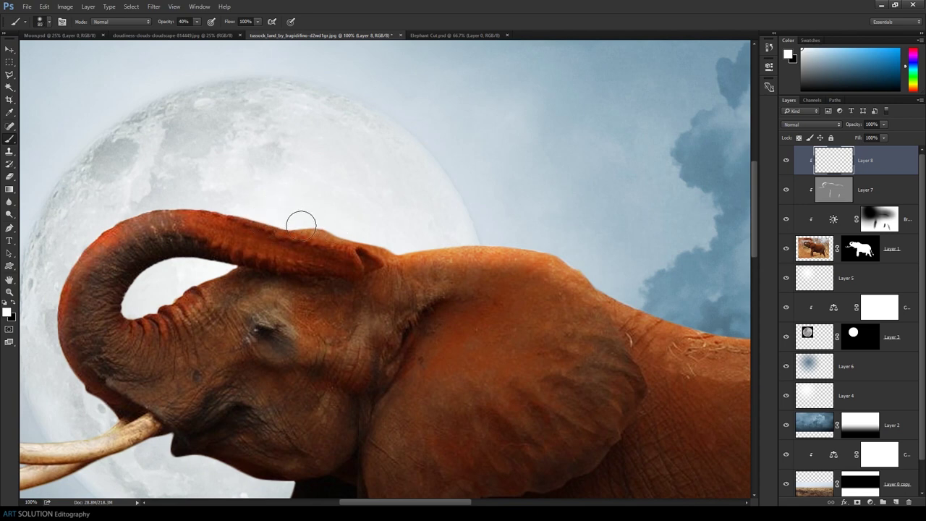
Paint faint white rim light along the trunk, back and tusk edges.
left_click_drag(293, 224, 414, 238)
left_click_drag(576, 258, 282, 217)
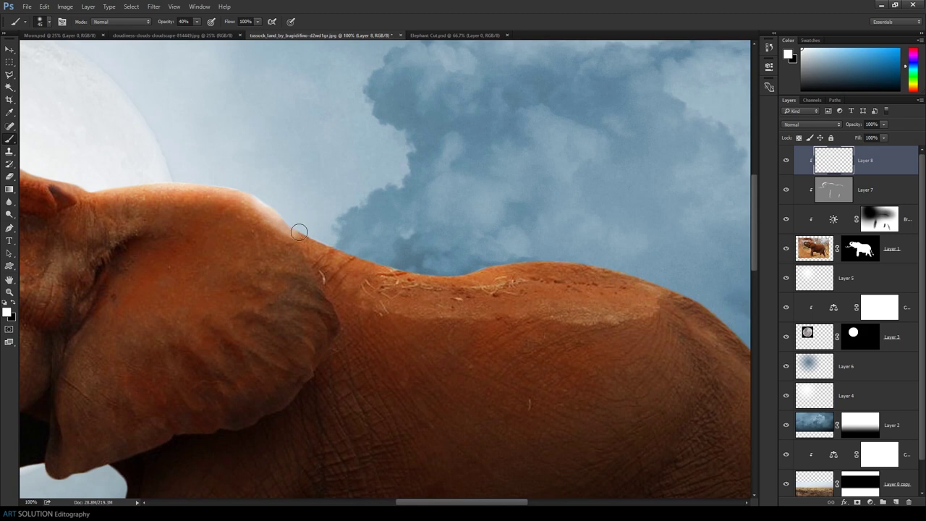
mouse_move(408, 265)
left_mouse_down()
mouse_move(262, 239)
mouse_move(413, 237)
mouse_move(207, 234)
mouse_move(393, 196)
left_mouse_up()
mouse_move(267, 209)
left_mouse_down()
mouse_move(326, 97)
mouse_move(192, 248)
mouse_move(217, 285)
mouse_move(192, 181)
mouse_move(383, 103)
mouse_move(213, 155)
mouse_move(311, 20)
left_mouse_up()
left_click_drag(311, 197, 221, 233)
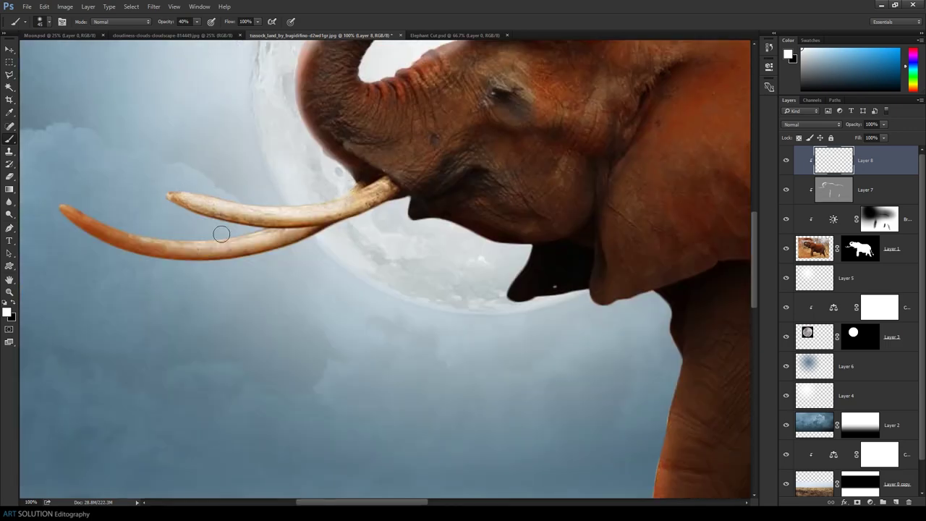
left_click_drag(62, 195, 139, 230)
Zoom out to review the whole composite and select Layer 5.
scroll(516, 268, "down", 2)
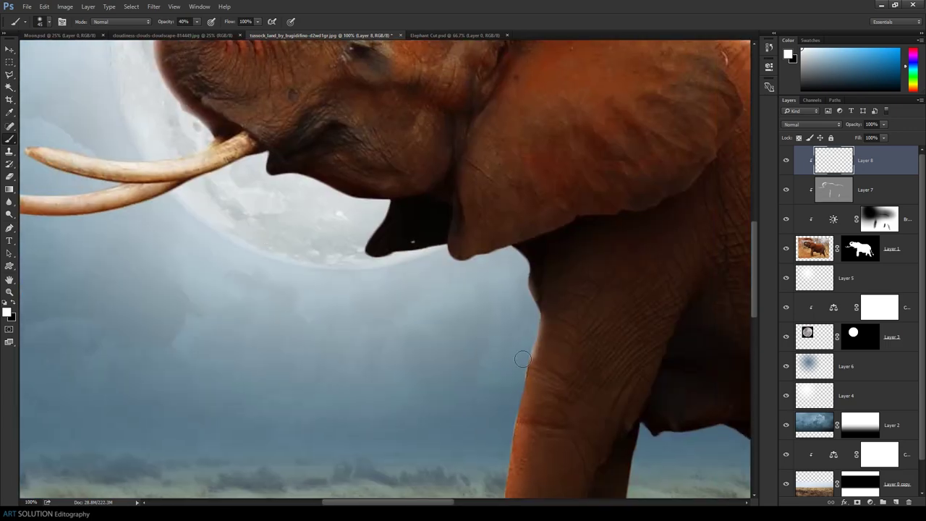
scroll(528, 314, "down", 4)
key("ctrl+minus")
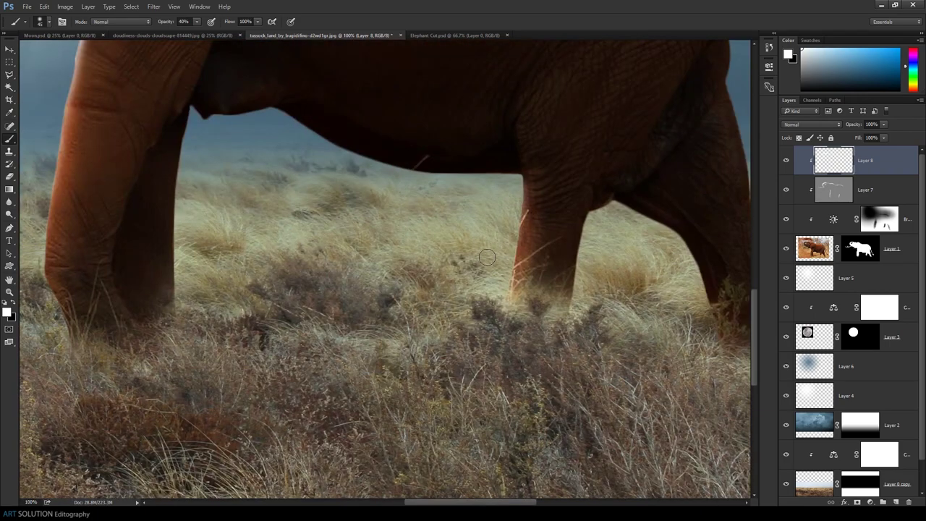
scroll(486, 255, "left", 3)
key("ctrl+minus")
key("ctrl+minus")
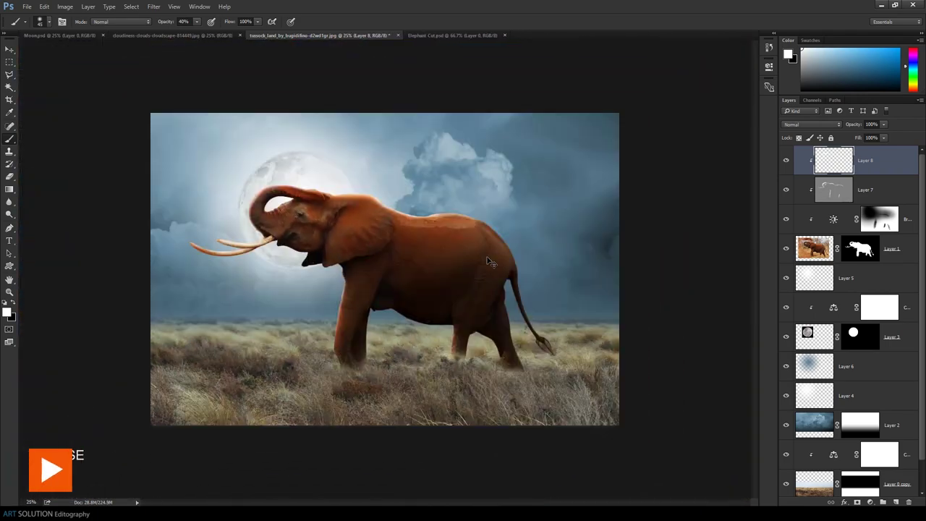
key("ctrl+plus")
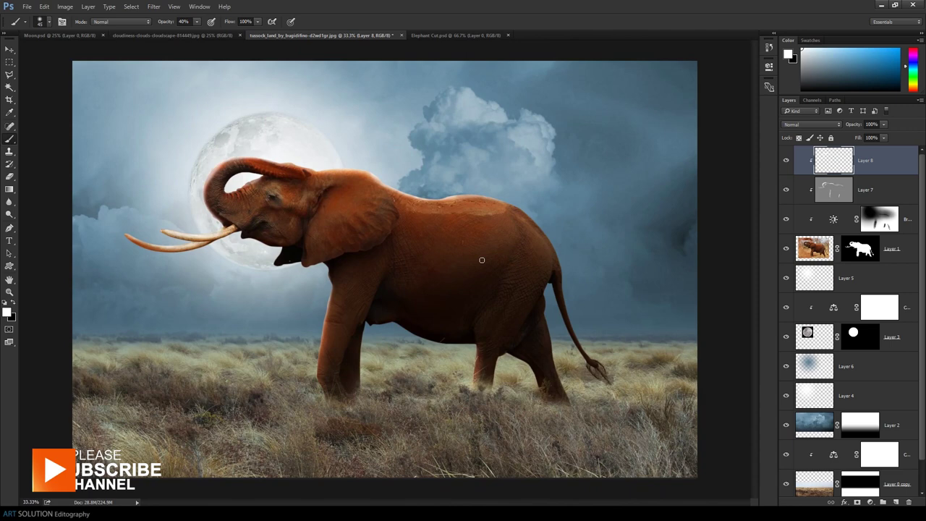
left_click(860, 281)
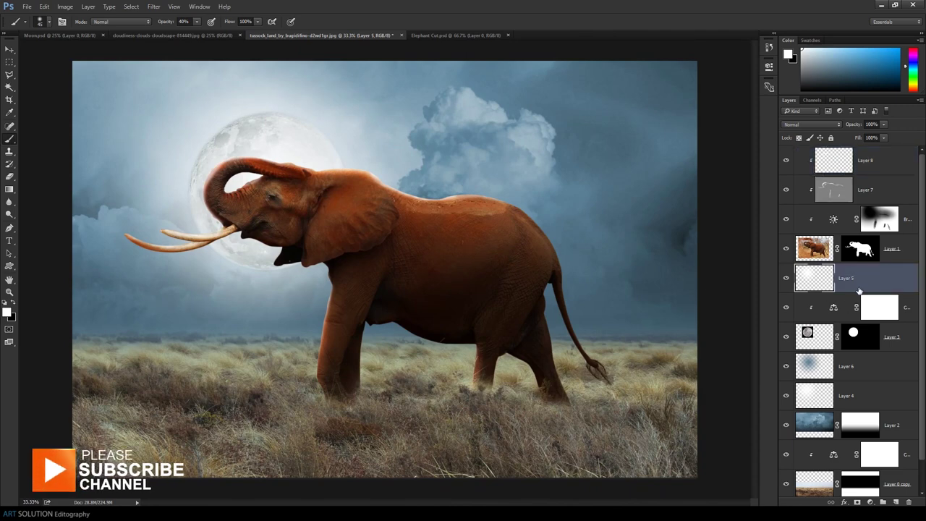
Create a new layer named Shadow above Layer 5 and zoom in on the elephant's feet.
key("ctrl+shift+alt+n")
type("Shad")
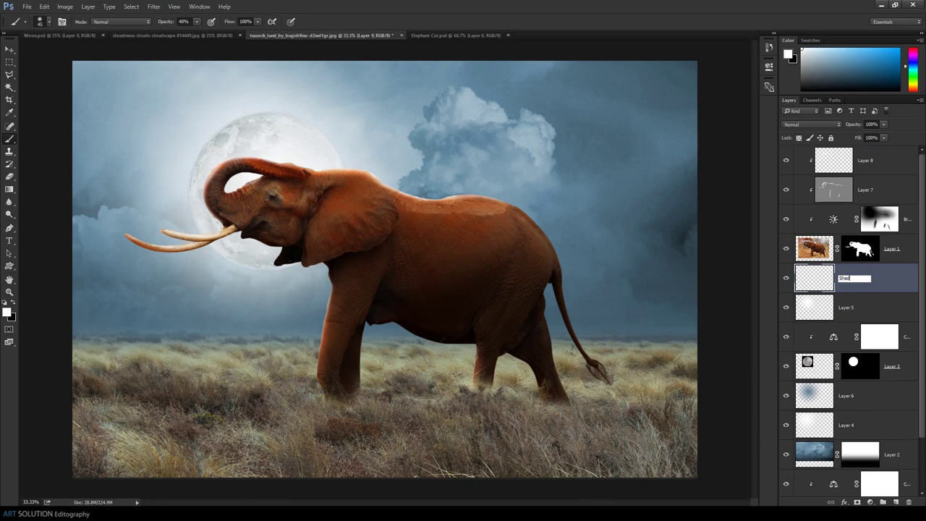
key("Return")
key("ctrl+plus")
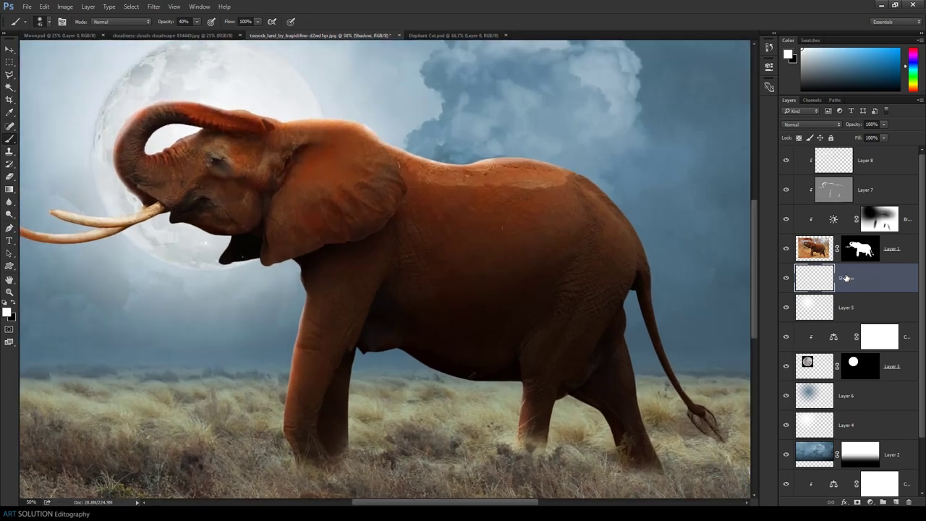
left_click_drag(503, 356, 432, 153)
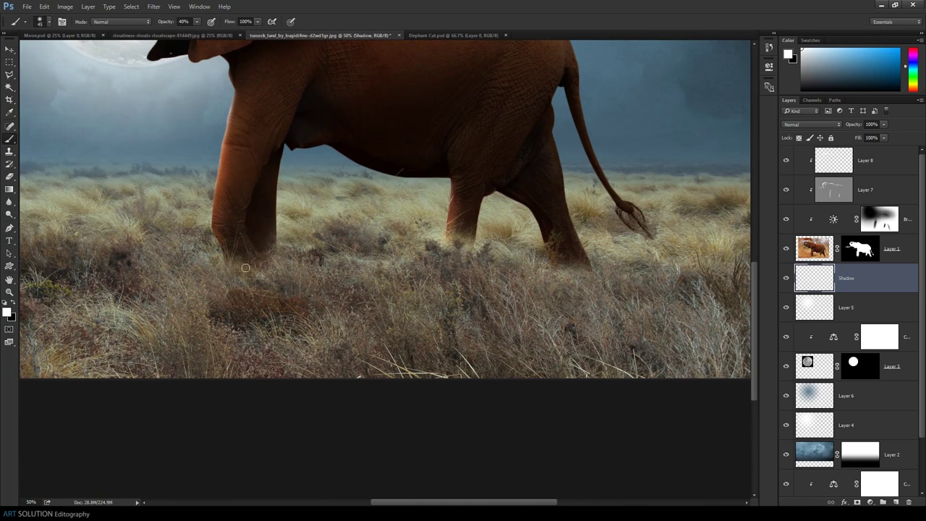
Paint a broad soft black shadow under the front and back legs.
left_click(13, 306)
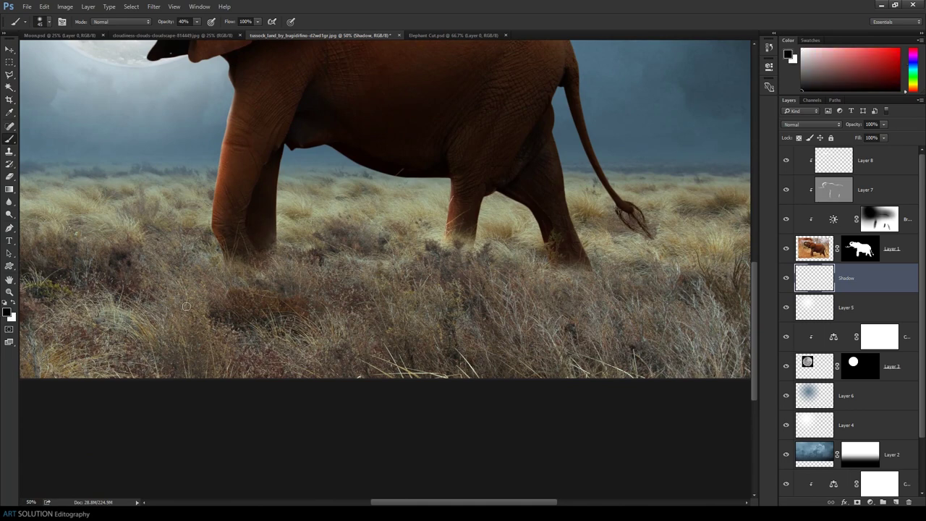
left_click_drag(241, 266, 265, 276)
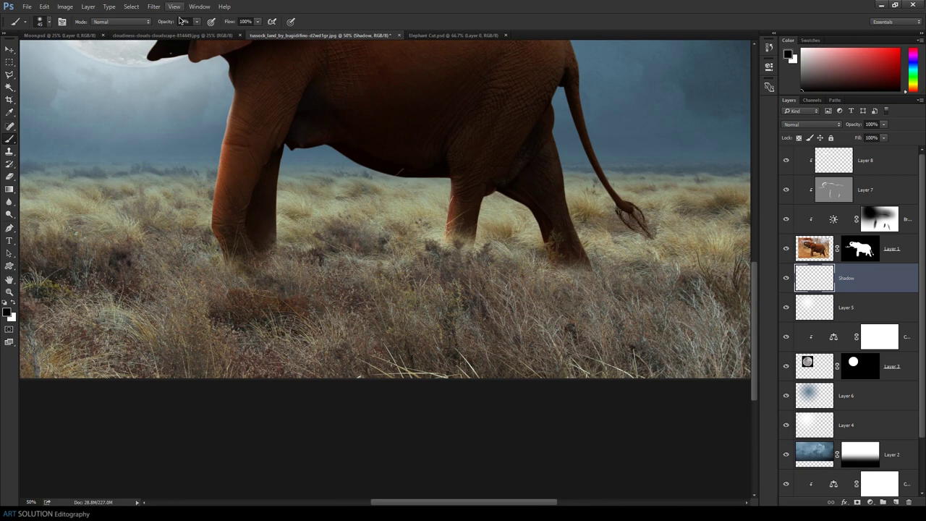
mouse_move(236, 259)
left_mouse_down()
mouse_move(239, 273)
mouse_move(260, 271)
mouse_move(311, 295)
mouse_move(243, 262)
mouse_move(329, 319)
mouse_move(531, 300)
left_mouse_up()
mouse_move(456, 246)
left_mouse_down()
mouse_move(527, 302)
mouse_move(583, 289)
mouse_move(694, 358)
left_mouse_up()
key("bracketright")
key("bracketright")
key("bracketright")
mouse_move(390, 326)
left_mouse_down()
mouse_move(311, 362)
mouse_move(384, 337)
mouse_move(589, 320)
mouse_move(527, 327)
mouse_move(600, 378)
mouse_move(367, 324)
mouse_move(264, 373)
mouse_move(130, 372)
left_mouse_up()
key("bracketleft")
key("bracketleft")
key("bracketleft")
key("bracketleft")
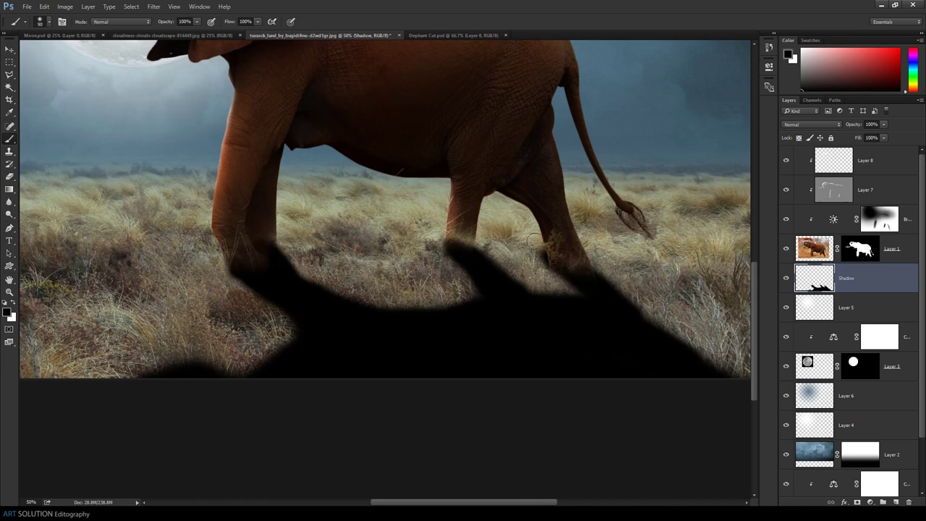
Add a layer mask to Shadow and mask out the shadow overlapping the front leg.
left_click(857, 501)
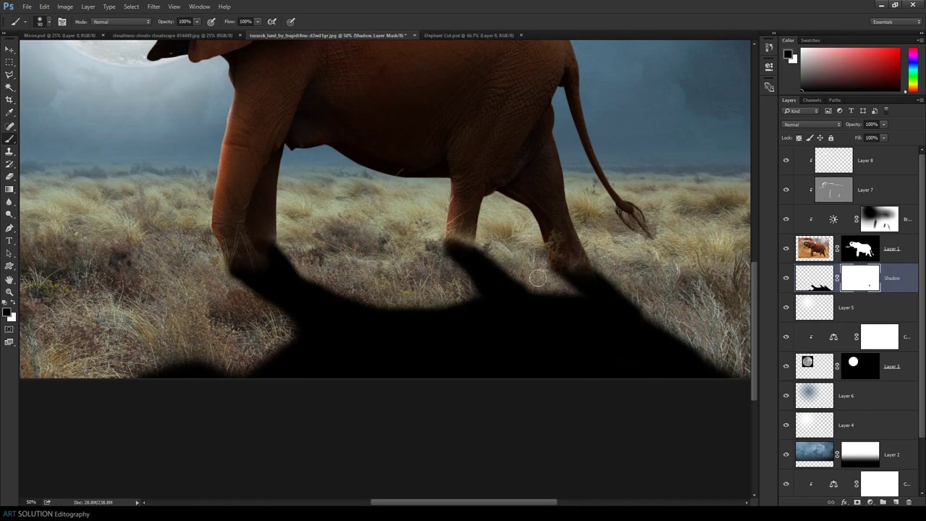
left_click_drag(217, 251, 242, 286)
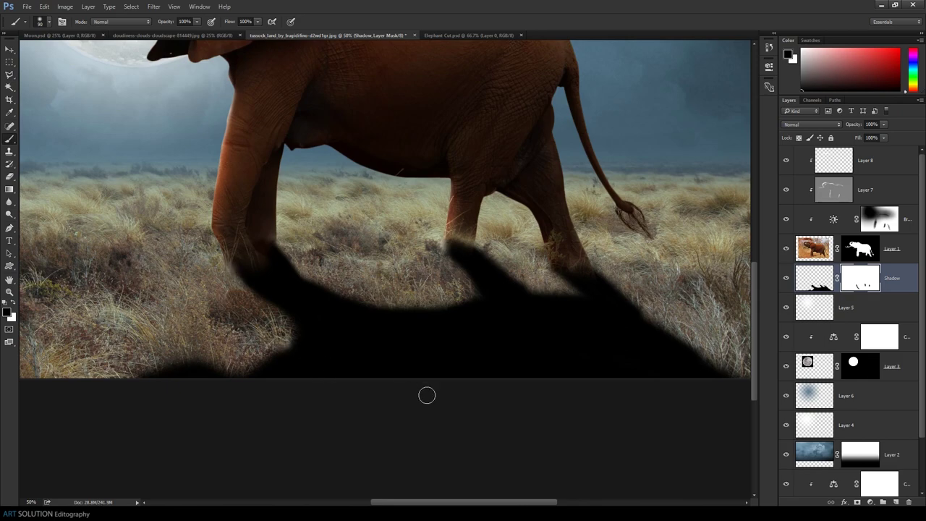
key("ctrl+minus")
key("ctrl+minus")
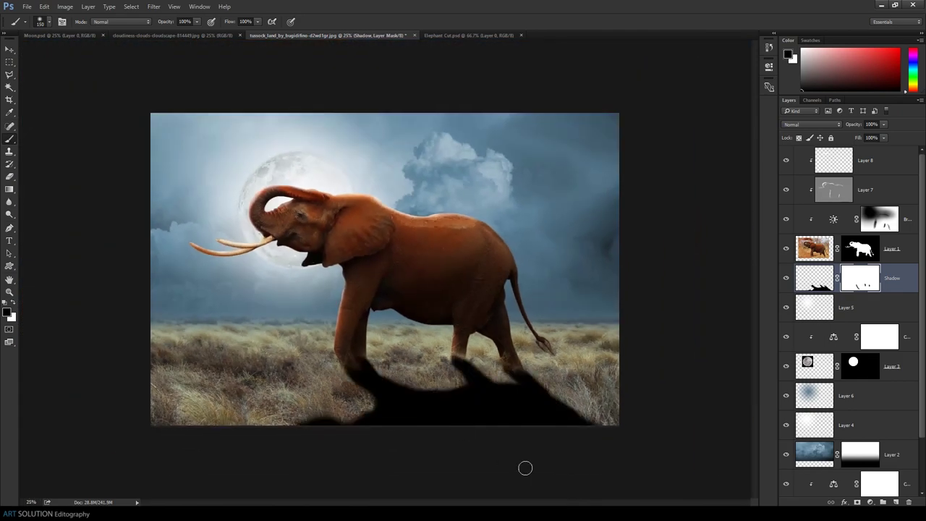
Fade the shadow mask's lower edges with an 800 px brush and set the layer to Multiply.
key("]")
key("]")
key("]")
left_click_drag(527, 465, 304, 470)
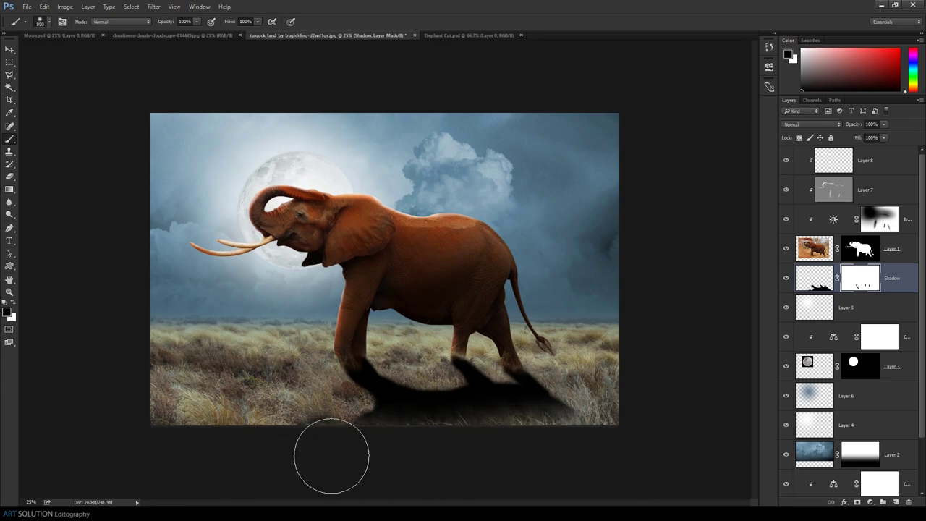
left_click_drag(721, 451, 430, 464)
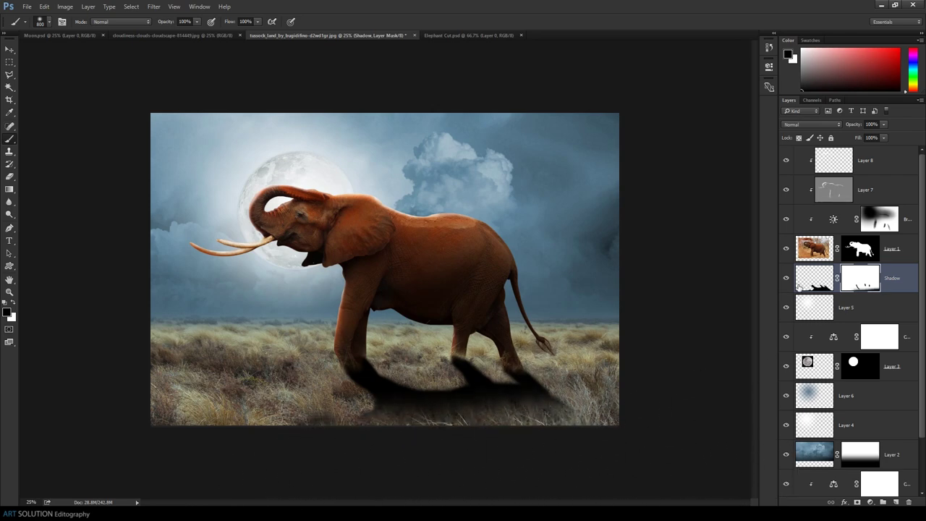
left_click(828, 126)
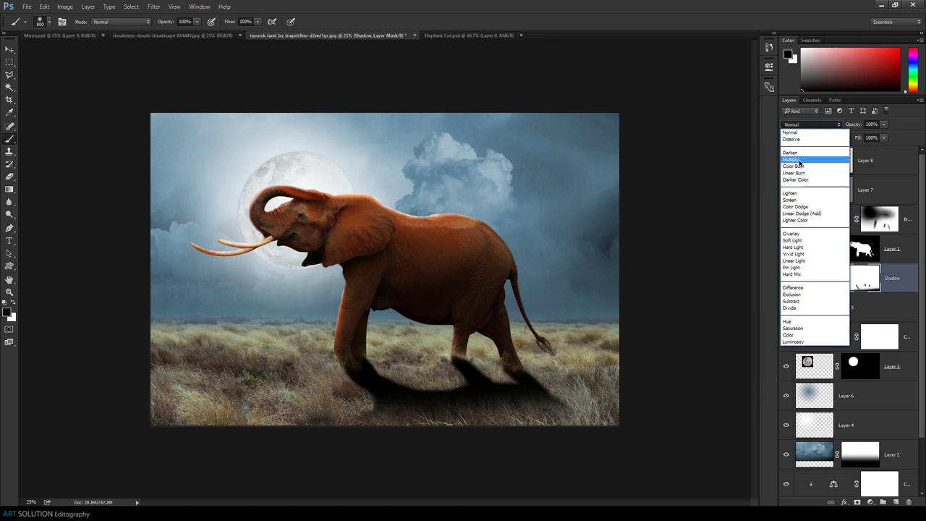
left_click(795, 161)
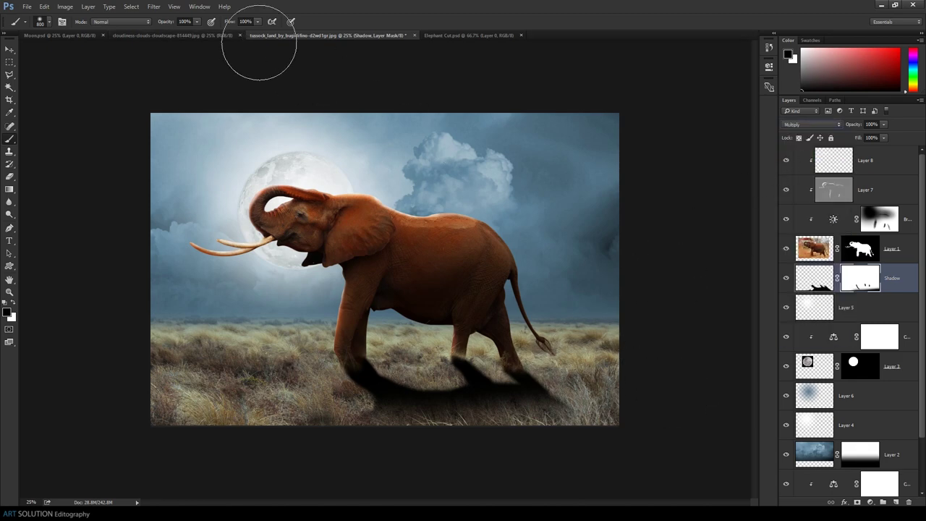
Lightly paint the mask at 9% brush opacity, then open Gaussian Blur on the shadow pixels.
type("9")
mouse_move(375, 440)
left_mouse_down()
mouse_move(531, 430)
mouse_move(357, 449)
left_mouse_up()
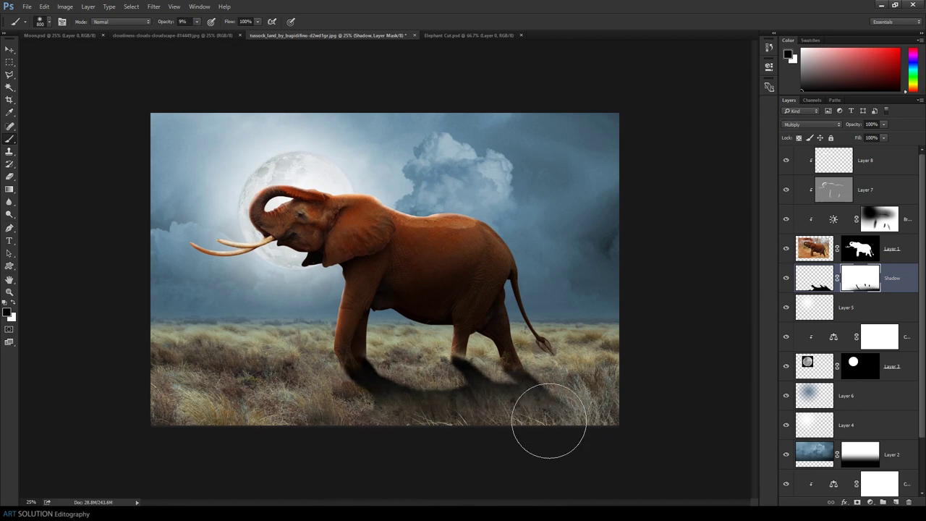
key("ctrl+plus")
key("ctrl+2")
left_click(155, 10)
left_click(308, 149)
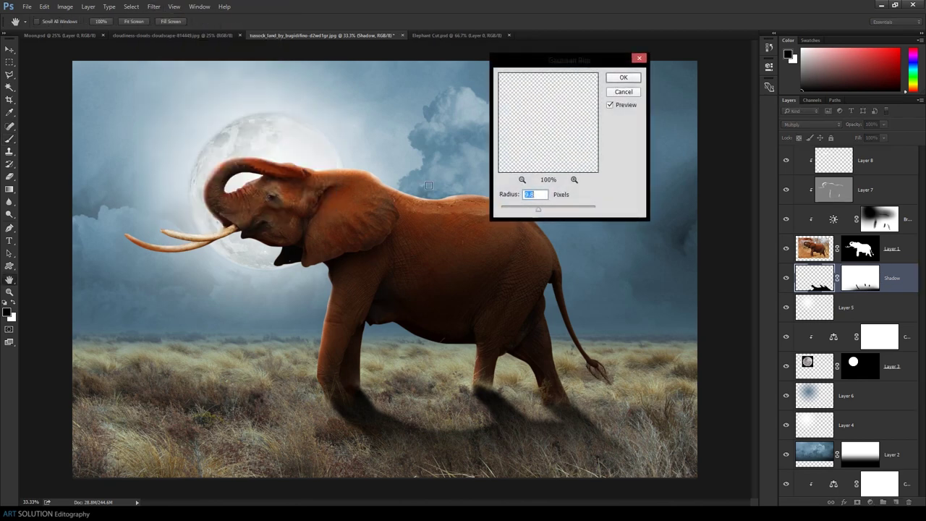
Apply a 29.1 px Gaussian Blur to the shadow.
left_click_drag(552, 211, 545, 212)
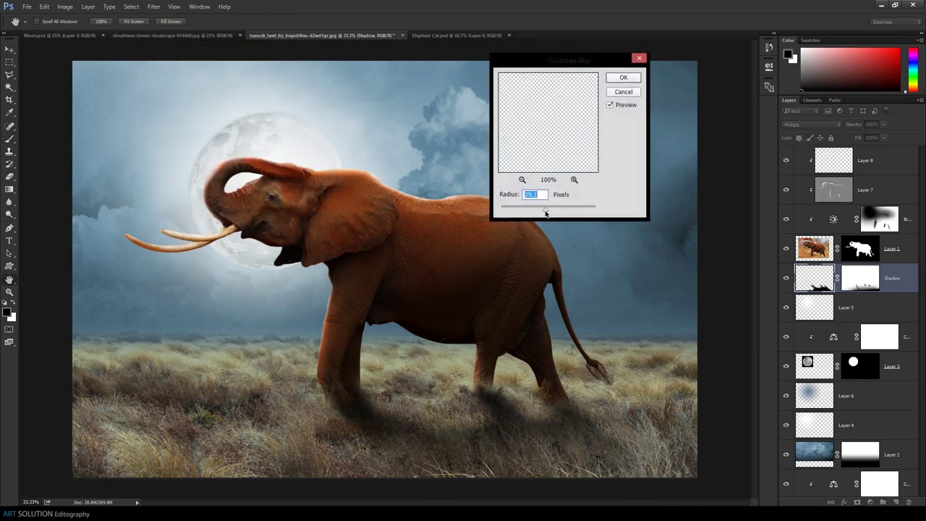
left_click(623, 78)
key("b")
key("ctrl+minus")
key("ctrl+minus")
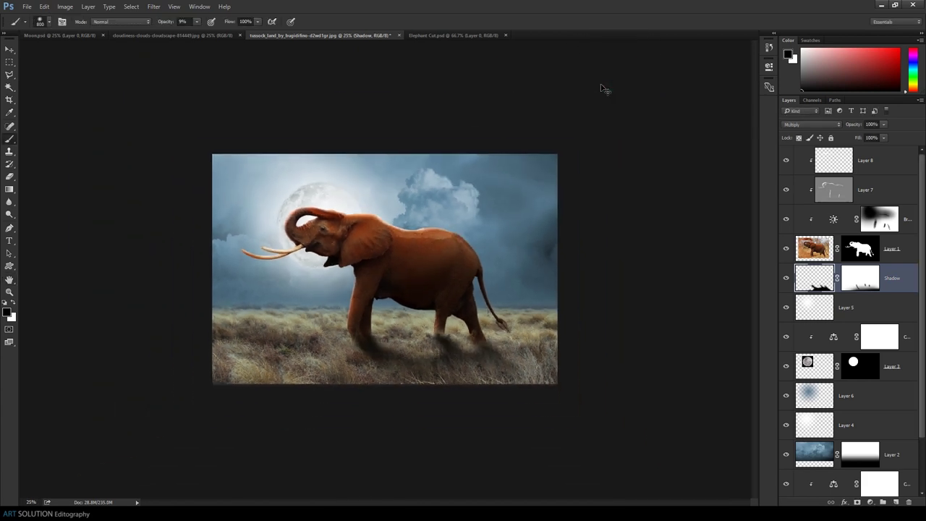
key("ctrl+plus")
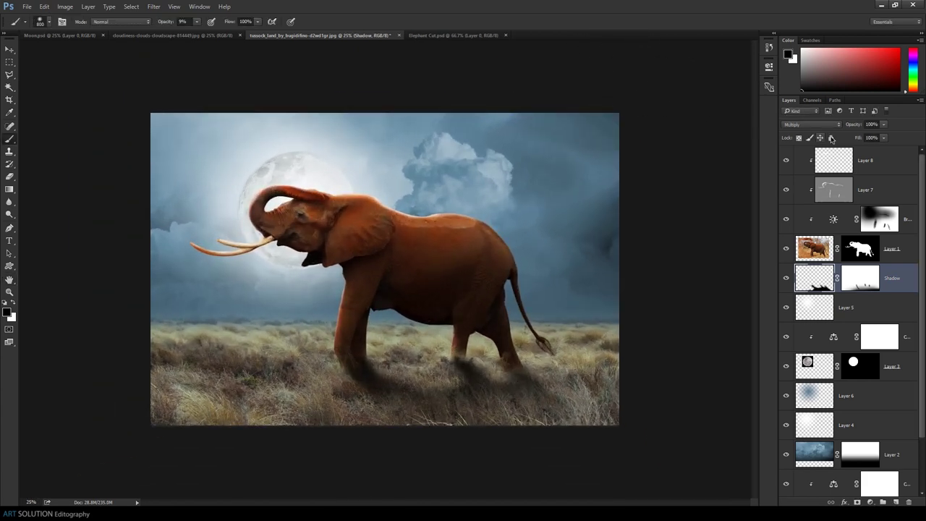
Lower the Shadow layer's opacity to 96%.
left_click_drag(851, 126, 820, 130)
left_click_drag(820, 129, 819, 128)
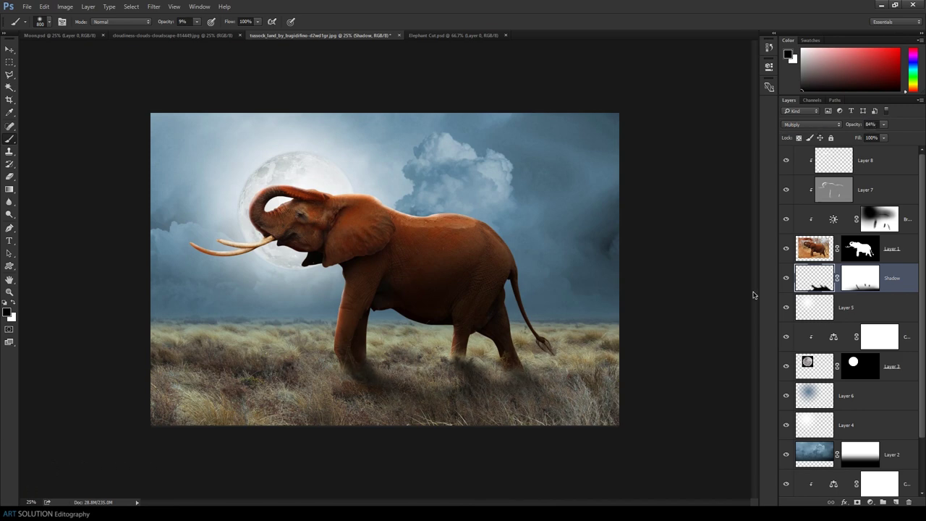
left_click(843, 285)
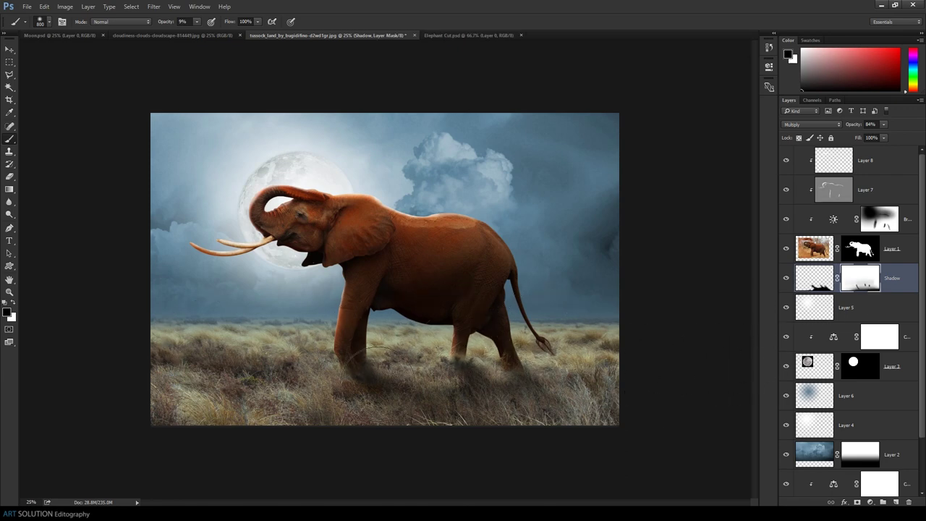
left_click(814, 278)
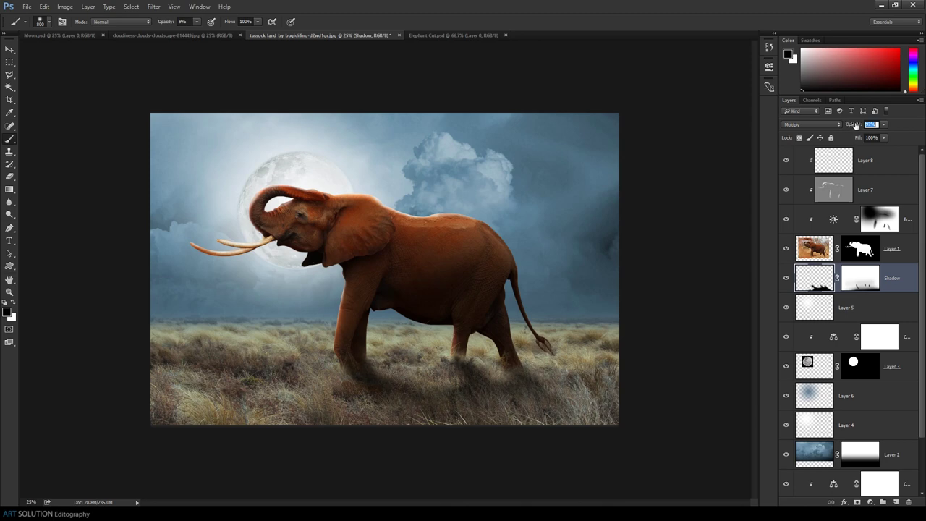
scroll(839, 376, "down", 2)
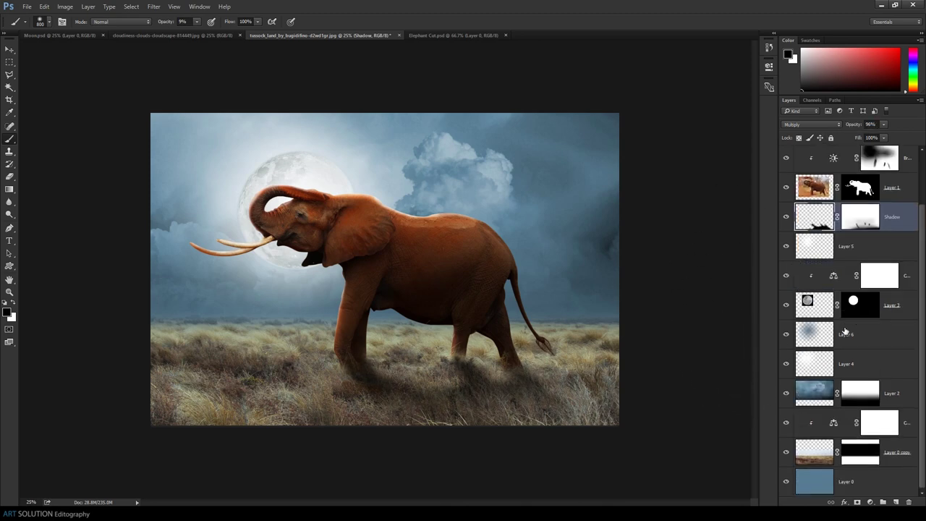
left_click(824, 457)
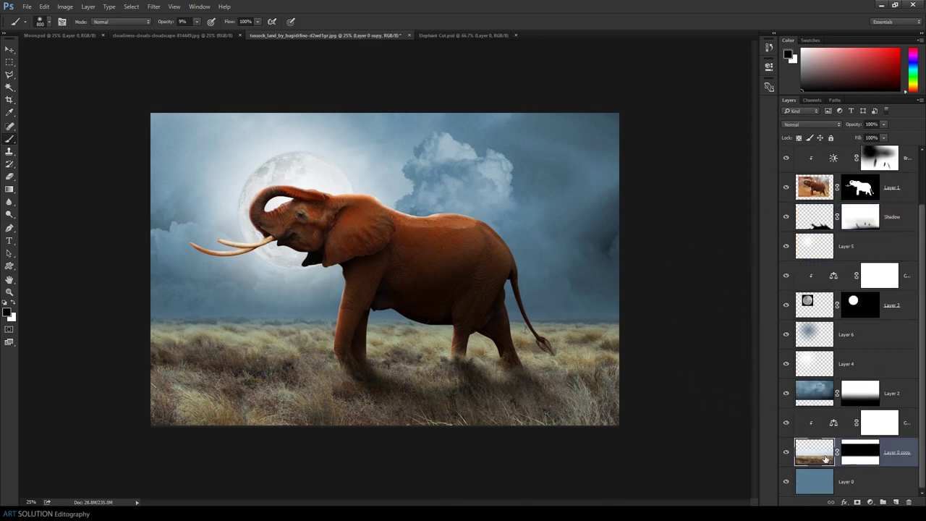
Add a clipped Brightness/Contrast adjustment above the grass with Brightness -150.
left_click(879, 433)
left_click(870, 502)
left_click(868, 326)
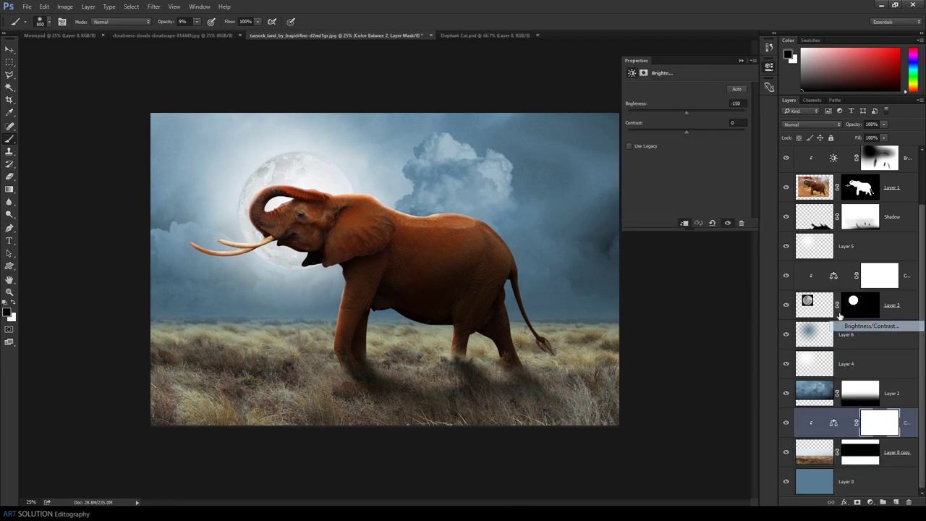
left_click(684, 224)
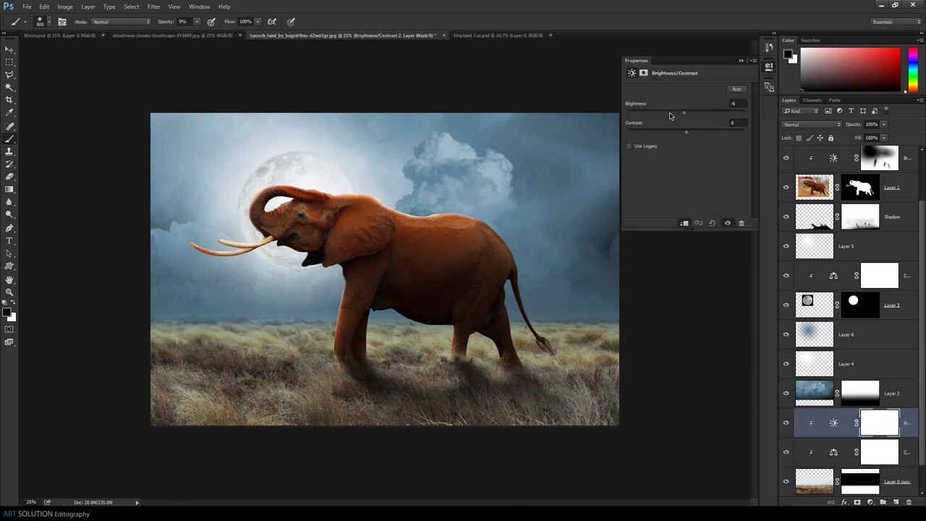
left_click_drag(670, 116, 600, 121)
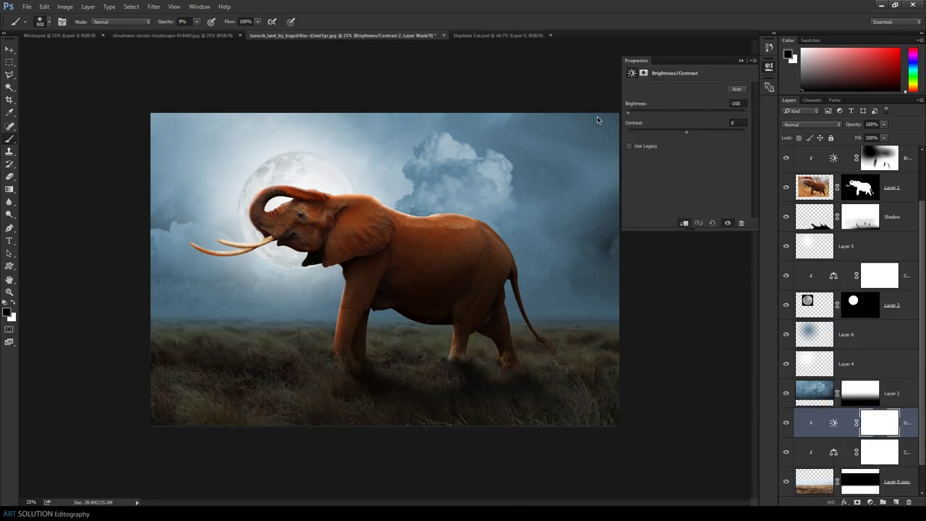
left_click(739, 62)
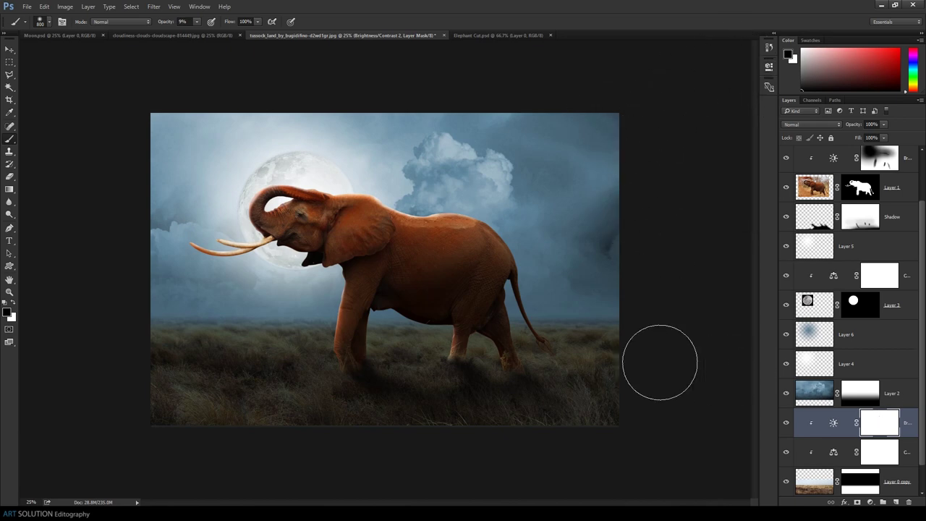
Draw a radial gradient on its mask to keep the centre grass bright; set Shadow opacity to 77%.
key("g")
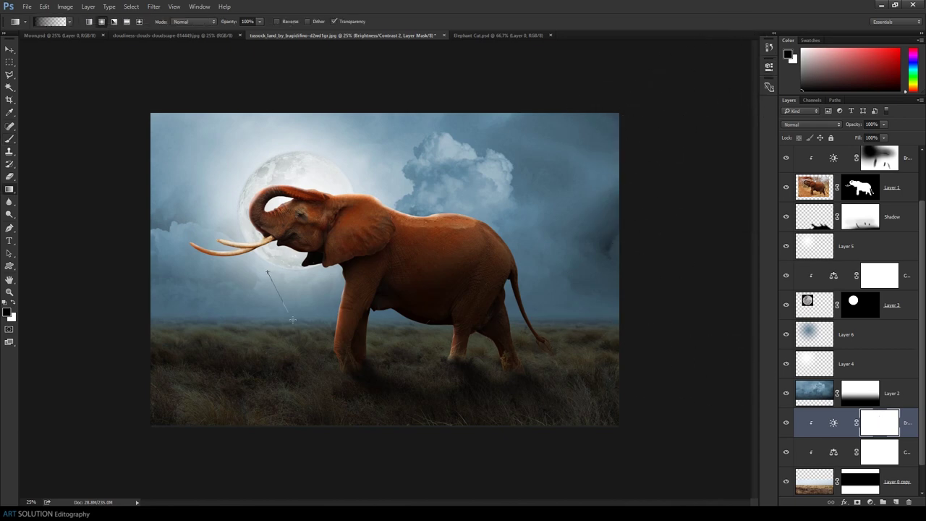
left_click_drag(292, 320, 511, 495)
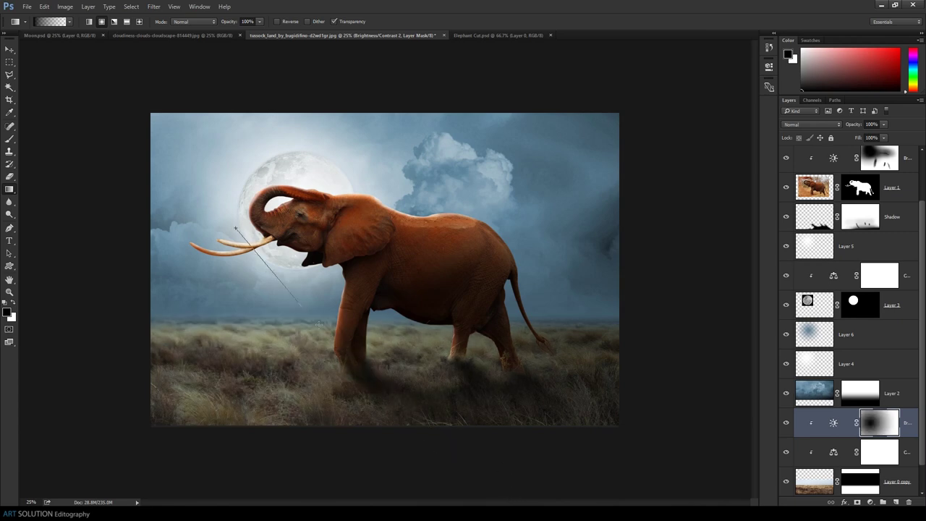
left_click_drag(235, 228, 446, 471)
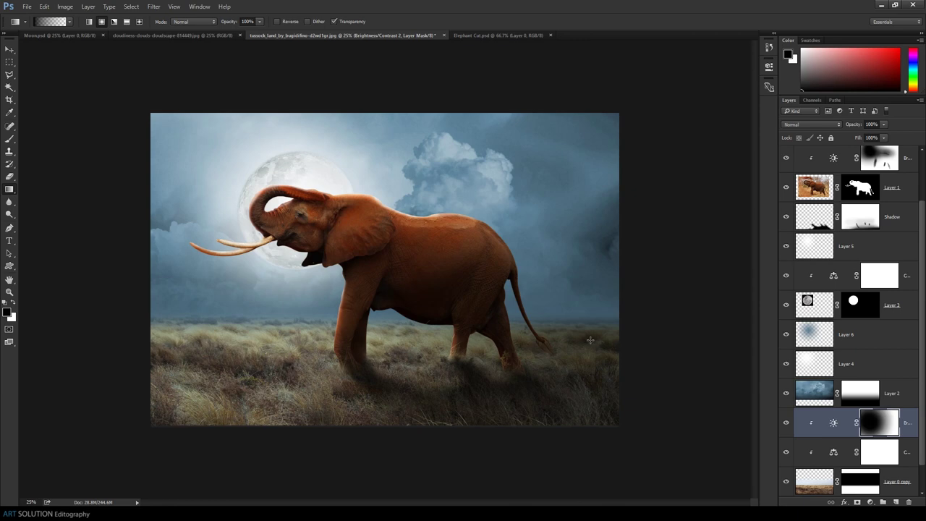
left_click(856, 223)
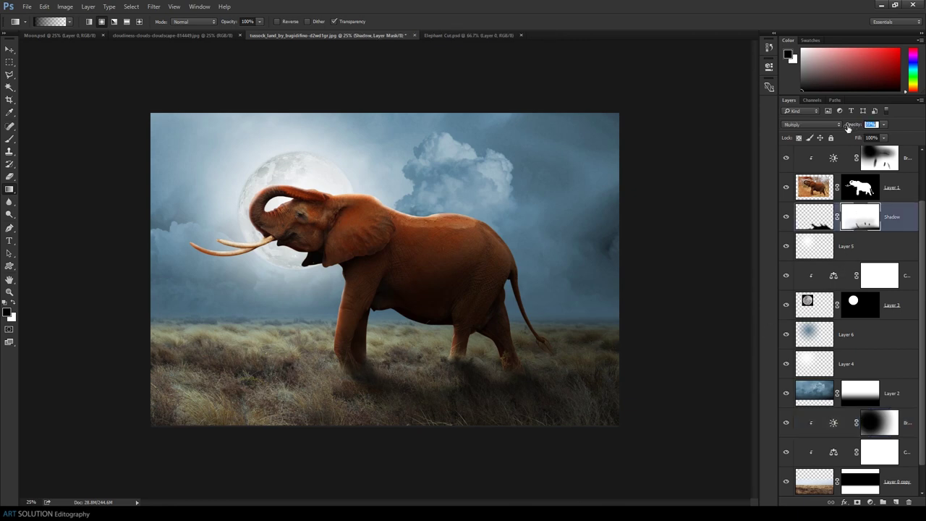
key("Return")
left_click(871, 432)
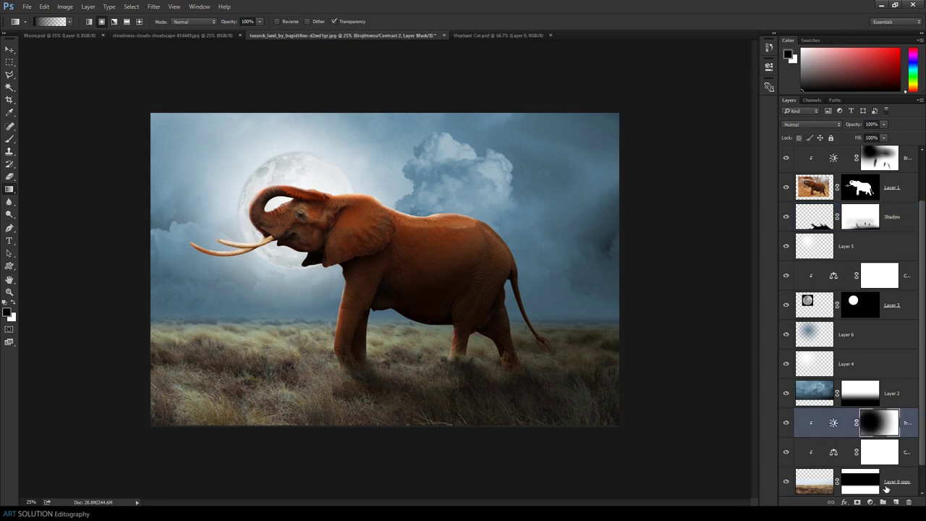
Add Layer 9 clipped above the grass adjustments and fill it with 50% gray.
key("ctrl+shift+alt+n")
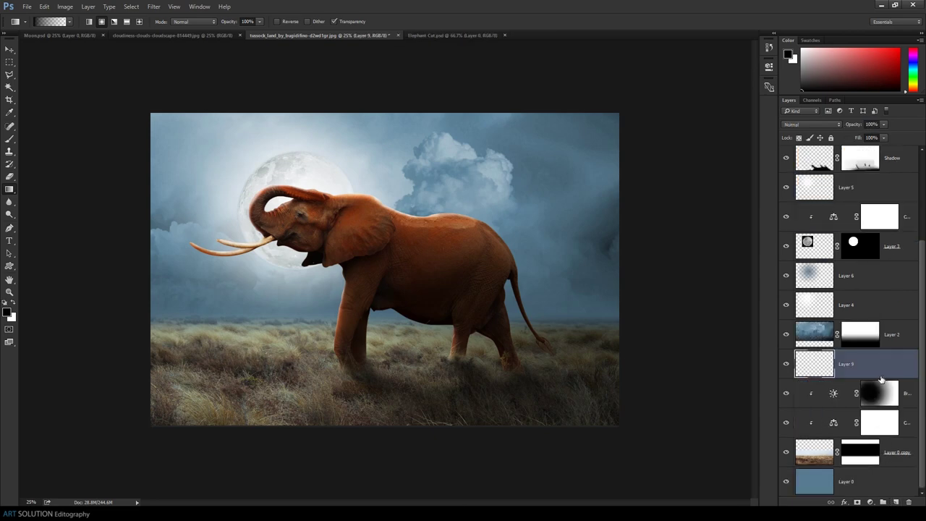
left_click(841, 373, "alt")
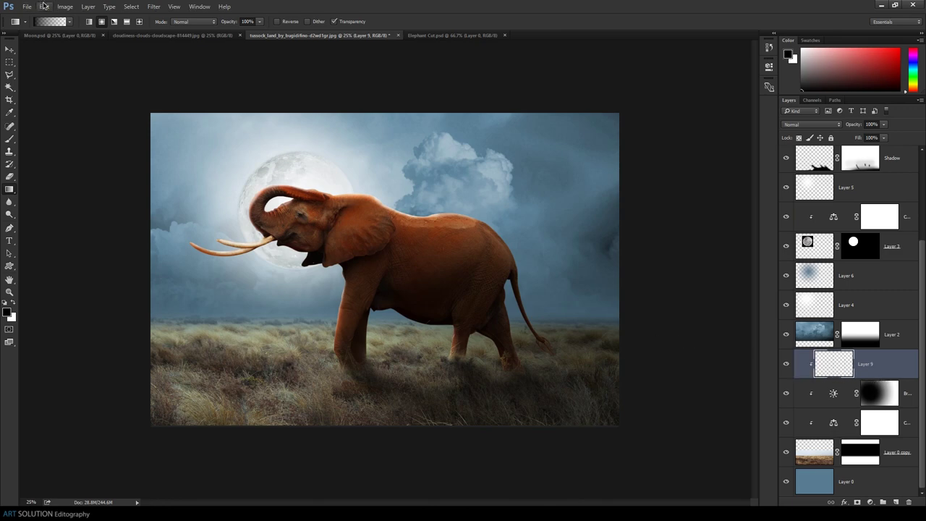
left_click(44, 6)
left_click(72, 145)
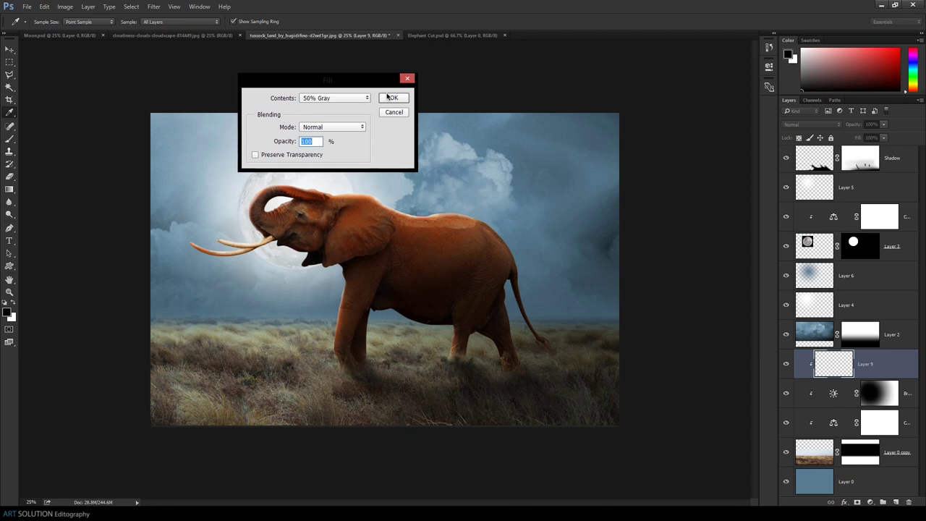
left_click(395, 97)
key("g")
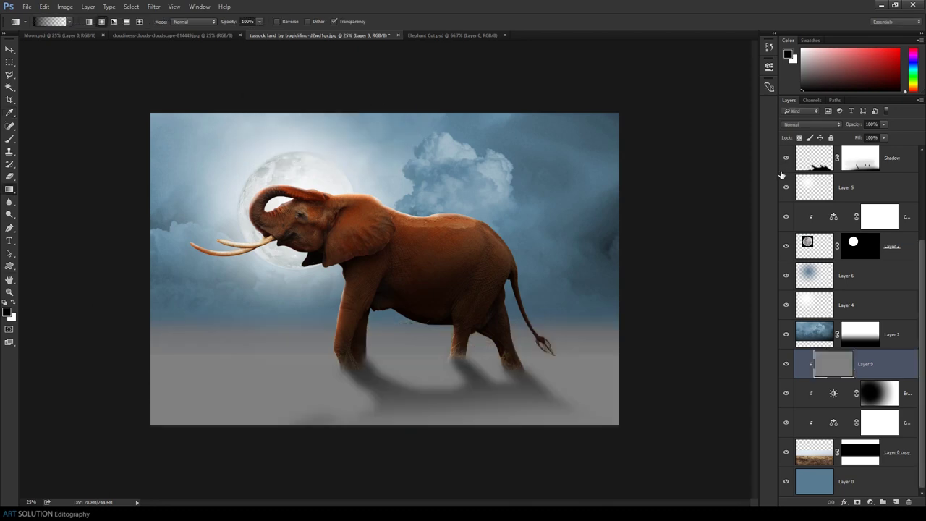
left_click(807, 125)
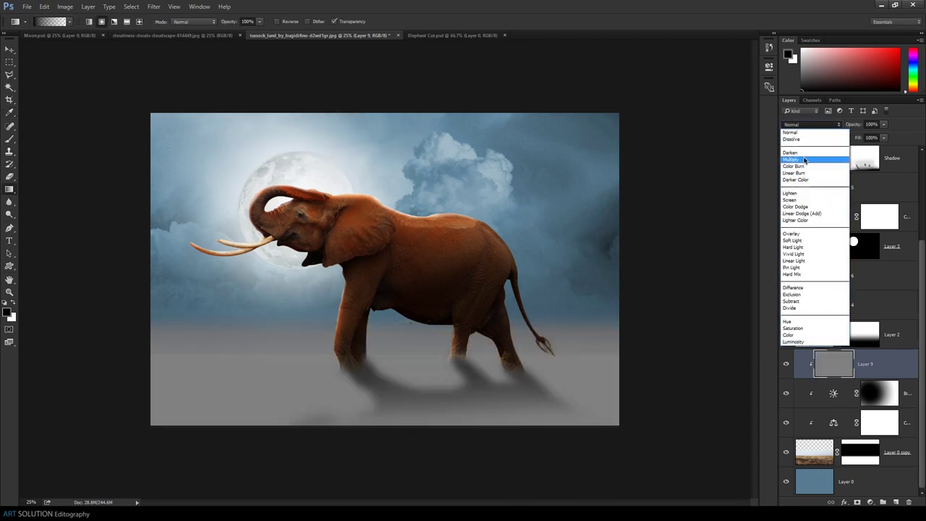
Set Layer 9 to Overlay and pick a 2100 px Dodge brush.
left_click(791, 234)
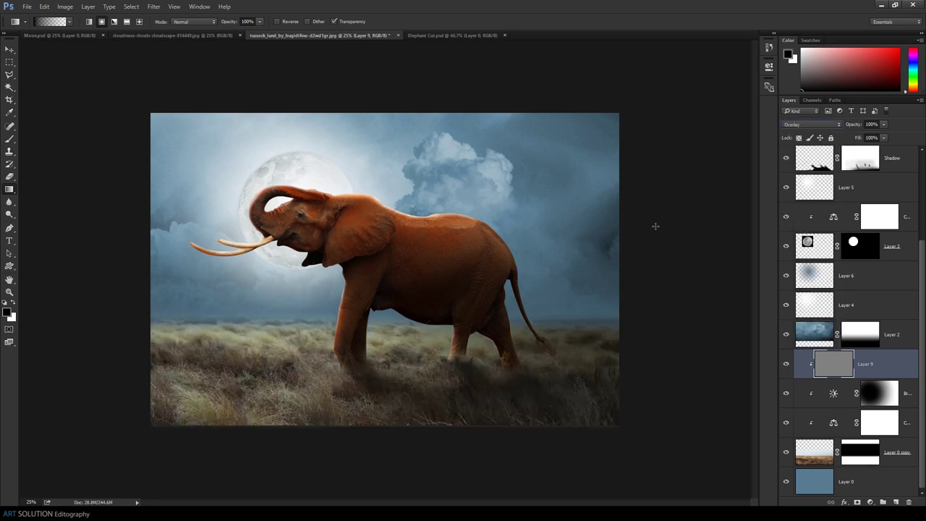
left_click(10, 215)
left_click(43, 223)
key("bracketright")
key("bracketright")
key("bracketright")
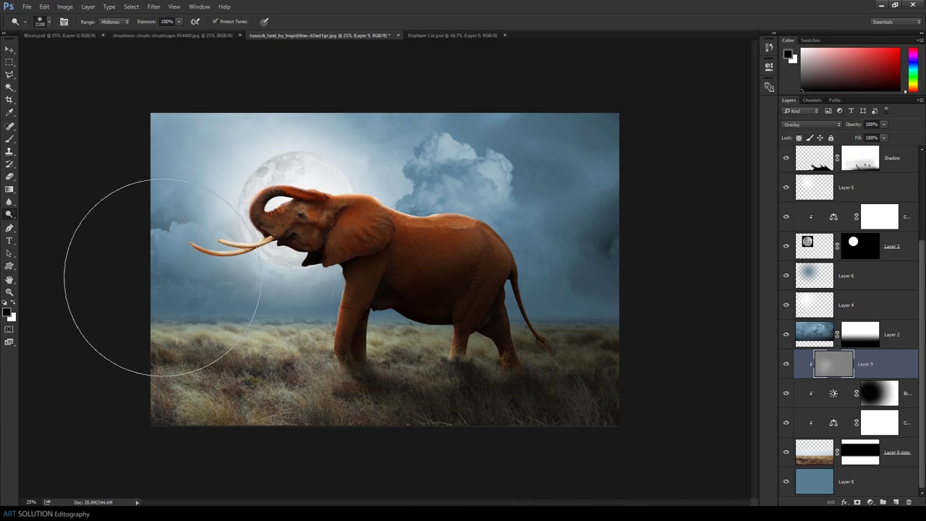
left_click_drag(160, 273, 238, 258)
key("ctrl+z")
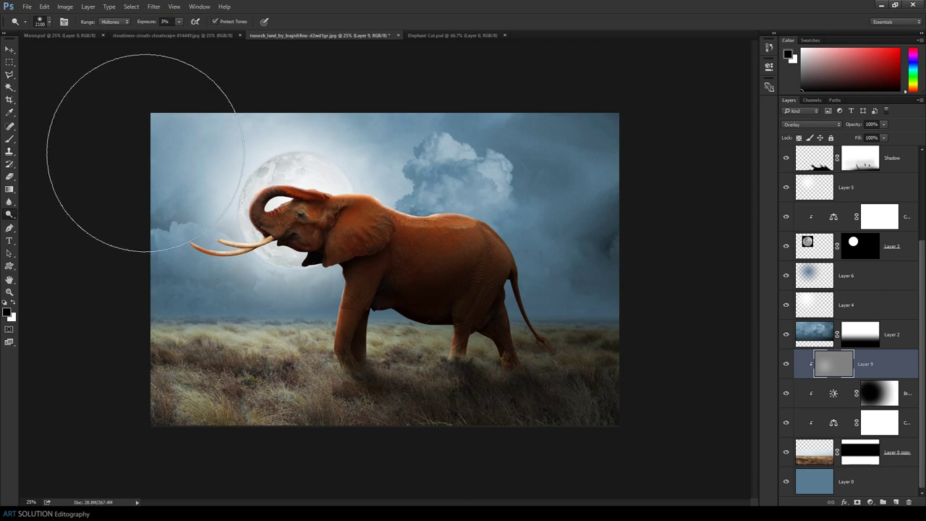
Dodge the left-hand grass at 23% exposure.
key("2")
key("3")
left_click_drag(310, 392, 245, 331)
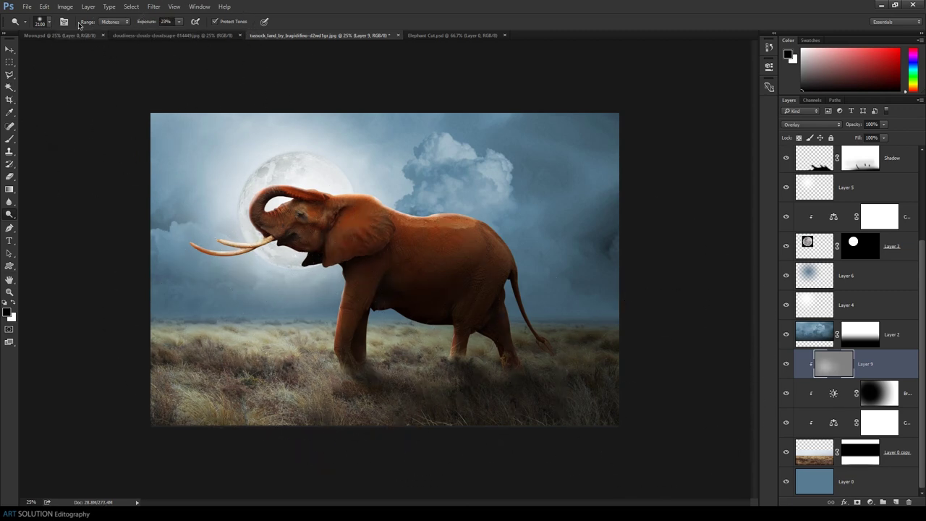
right_click(9, 215)
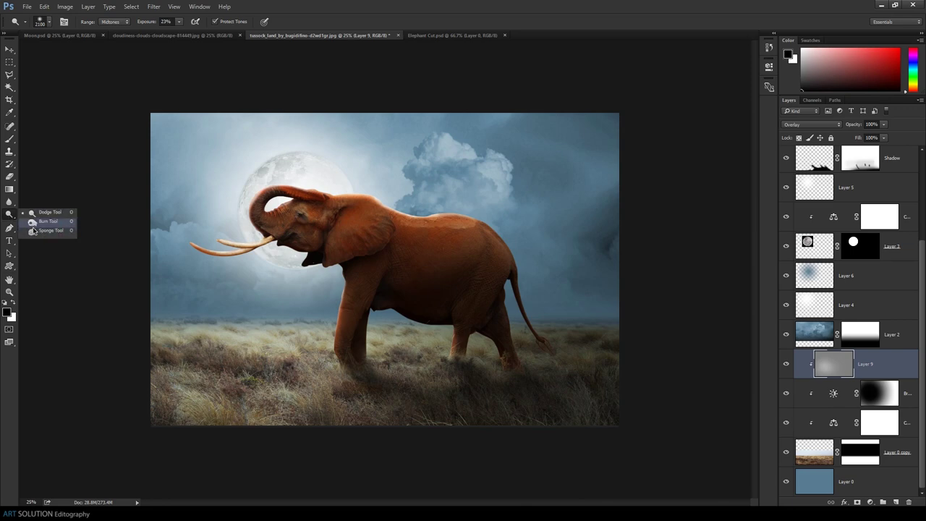
left_click(32, 221)
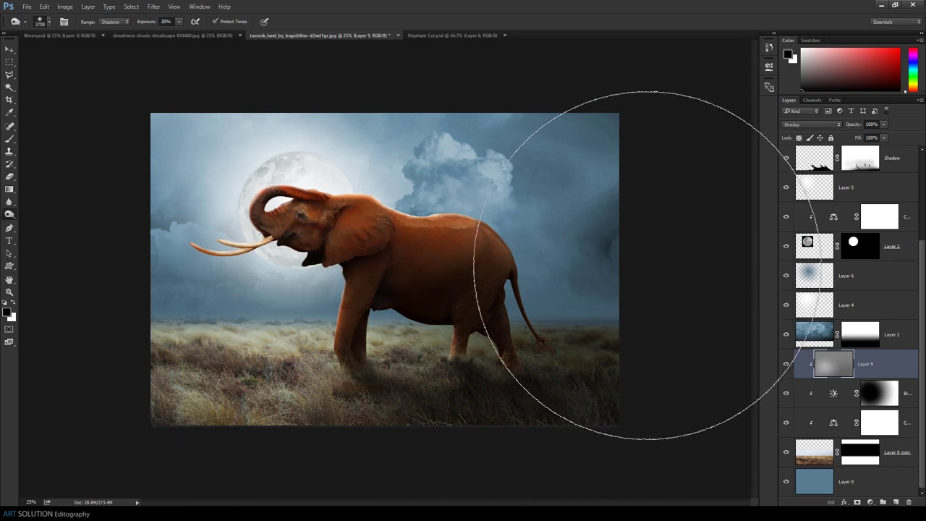
scroll(842, 190, "up", 3)
scroll(842, 190, "up", 1)
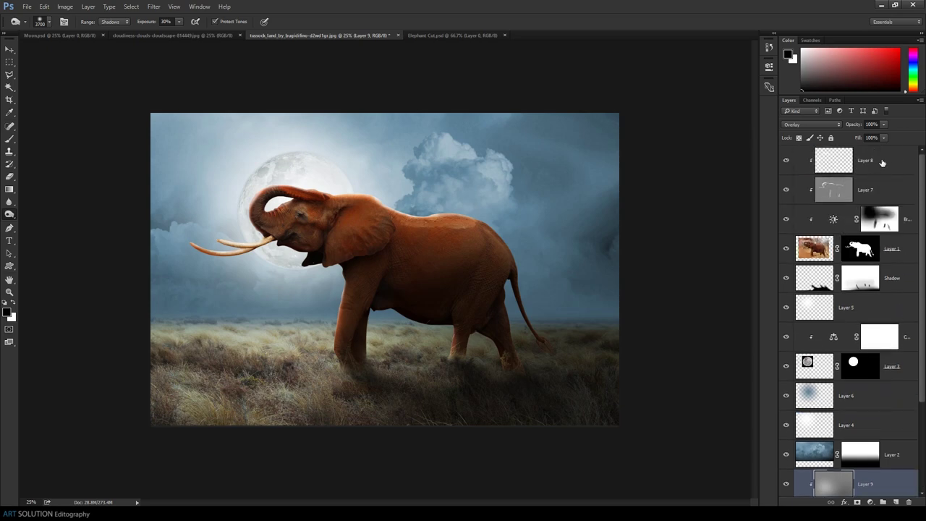
Add Color Balance 3 clipped to Layer 8, midtones at cyan −18 and blue +15.
left_click(839, 160)
left_click(870, 501)
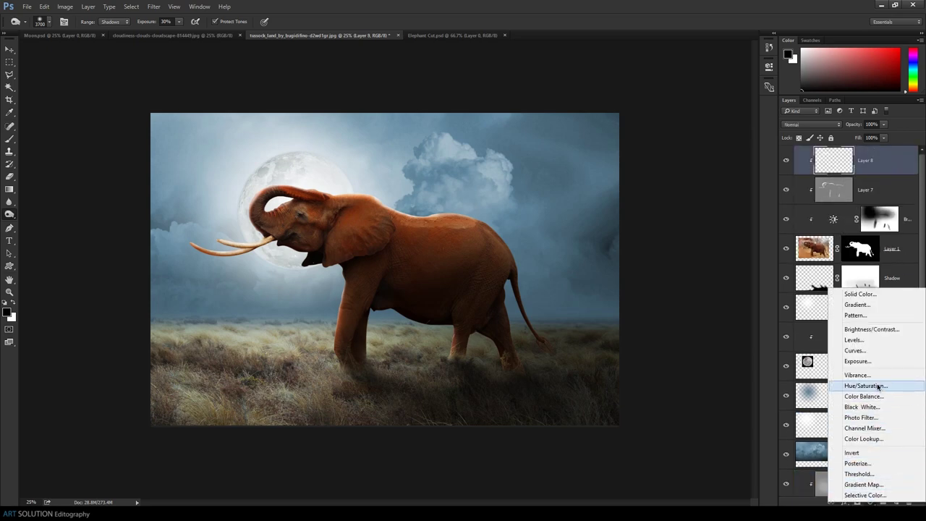
left_click(876, 395)
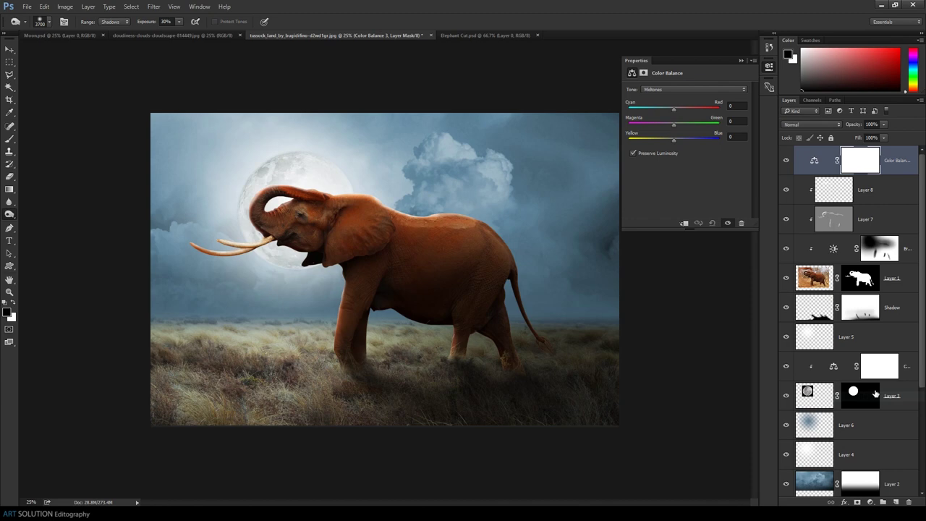
left_click(683, 223)
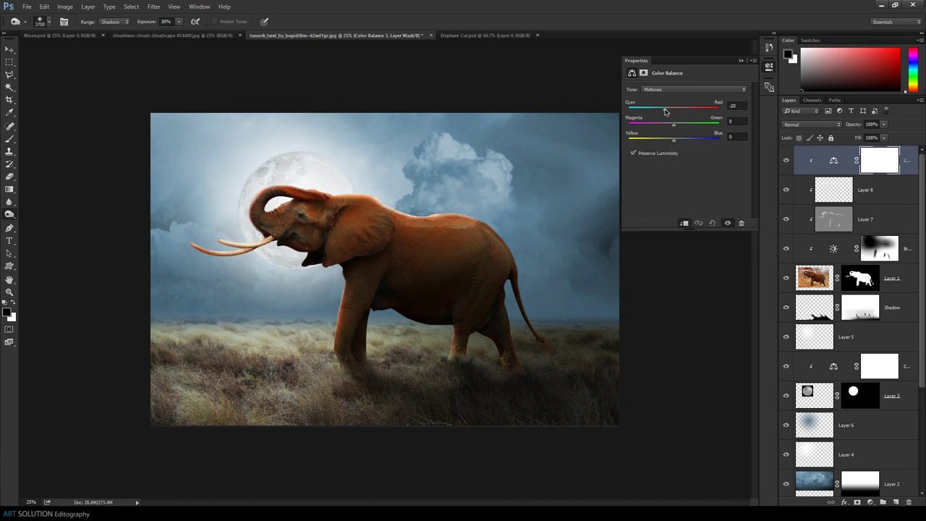
left_click_drag(665, 112, 680, 142)
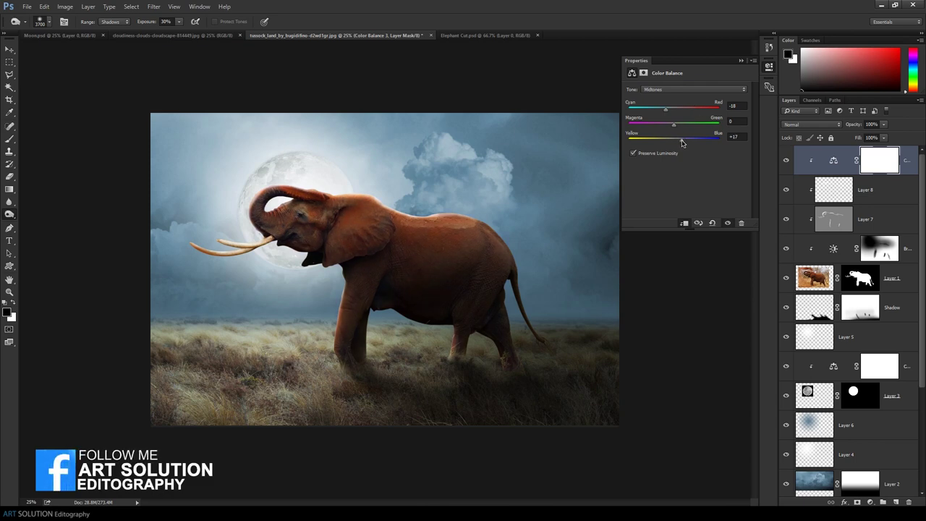
left_click(741, 60)
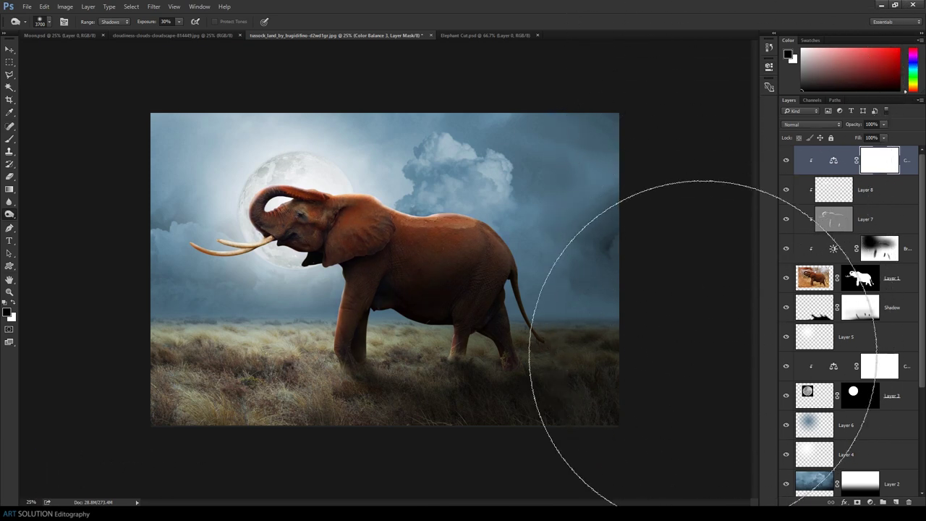
scroll(831, 397, "down", 3)
scroll(858, 397, "down", 2)
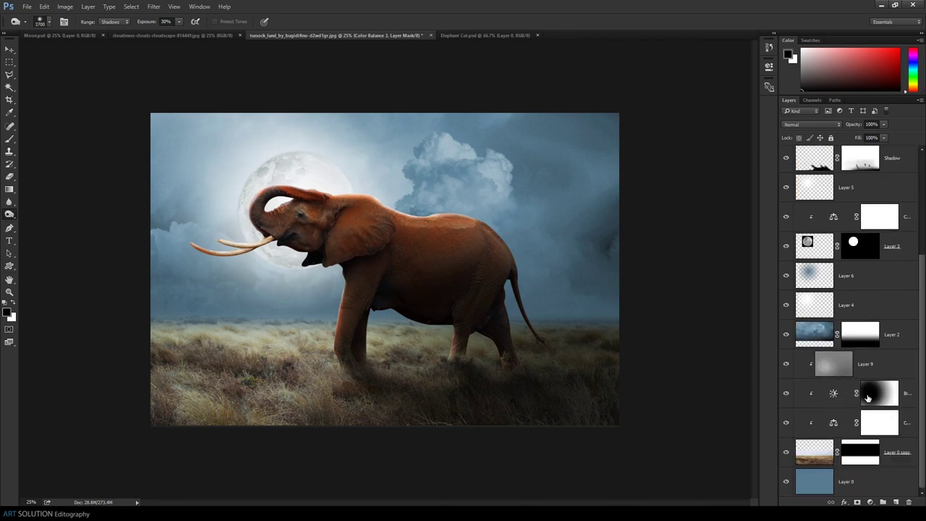
Add a new layer above Layer 9 and brush sky-sampled light blue haze along the horizon.
scroll(866, 344, "up", 1)
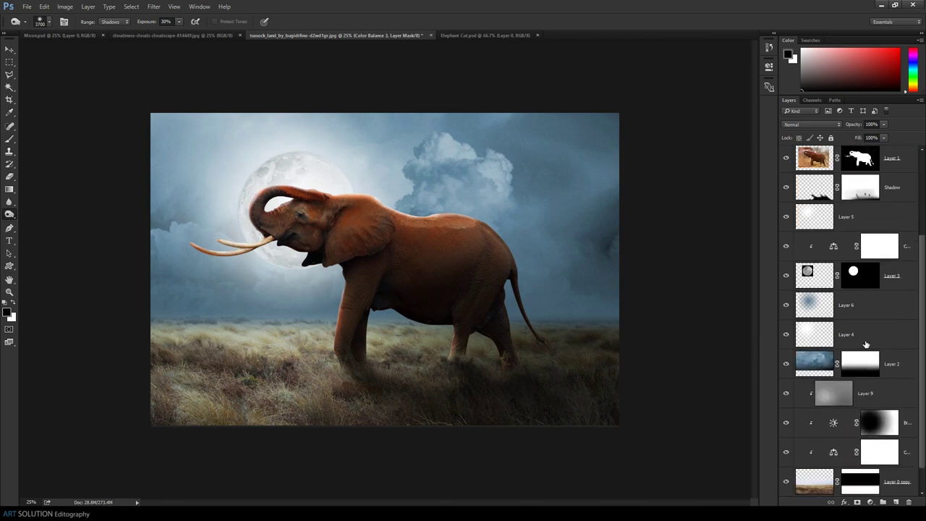
scroll(865, 344, "down", 1)
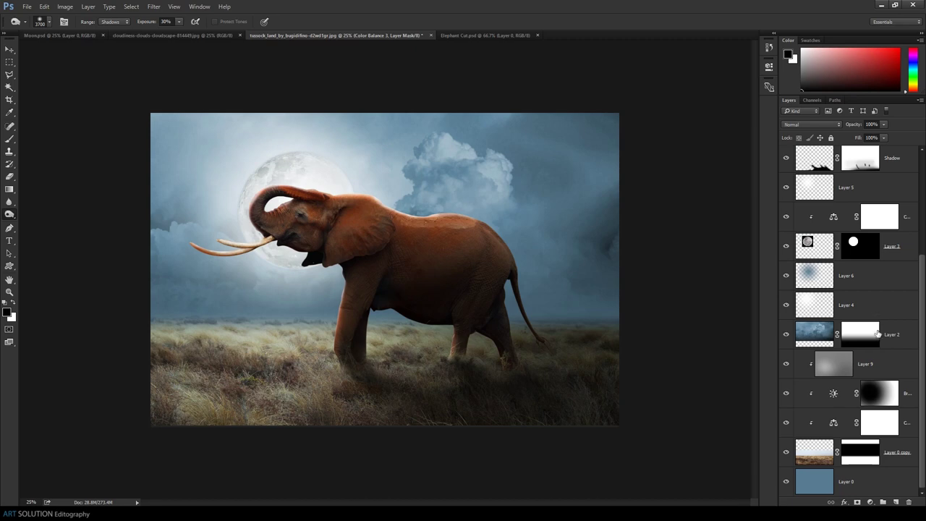
left_click(889, 366)
left_click(896, 501)
key("b")
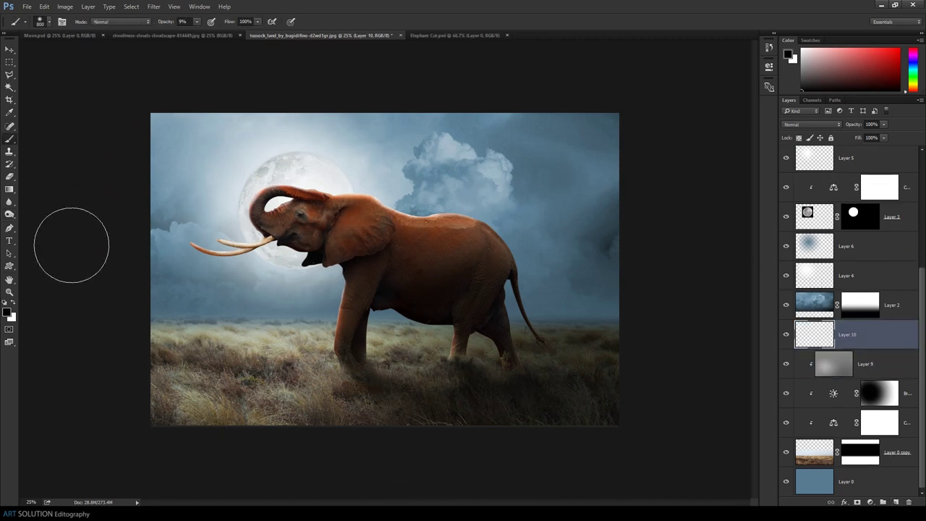
left_click(181, 181, "alt")
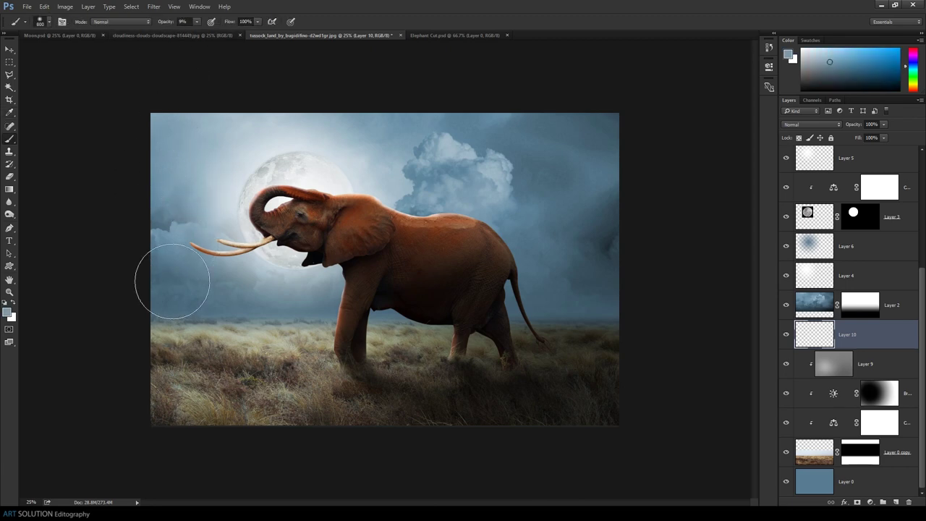
key("bracketright")
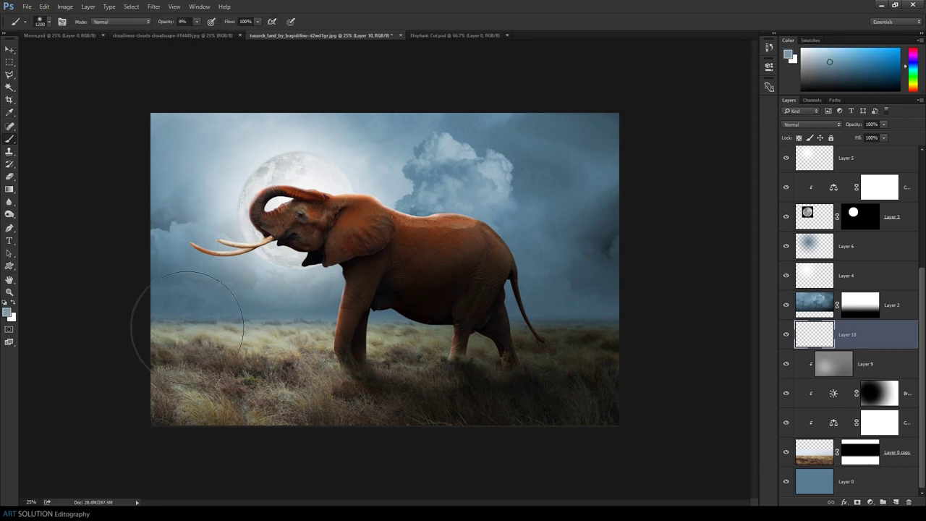
left_click_drag(163, 324, 627, 334)
Paint more blue haze over the horizon grass with a 900 brush at 38% opacity.
key("bracketleft")
key("bracketleft")
key("bracketleft")
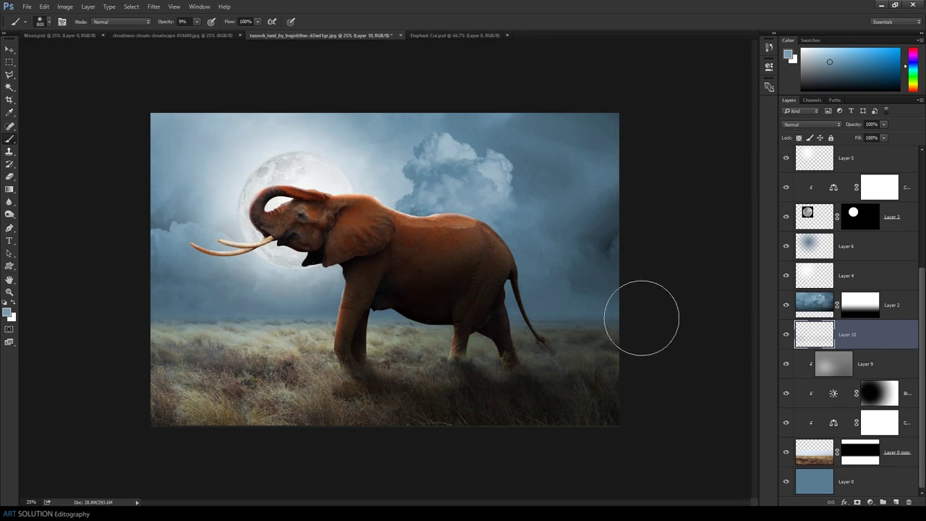
key("3")
key("8")
key("bracketright")
key("bracketright")
key("bracketright")
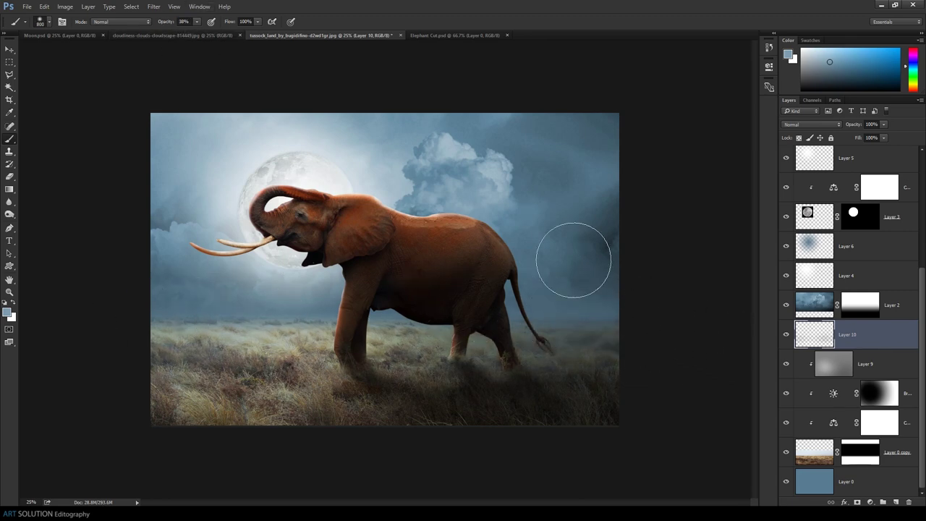
left_click_drag(548, 300, 277, 325)
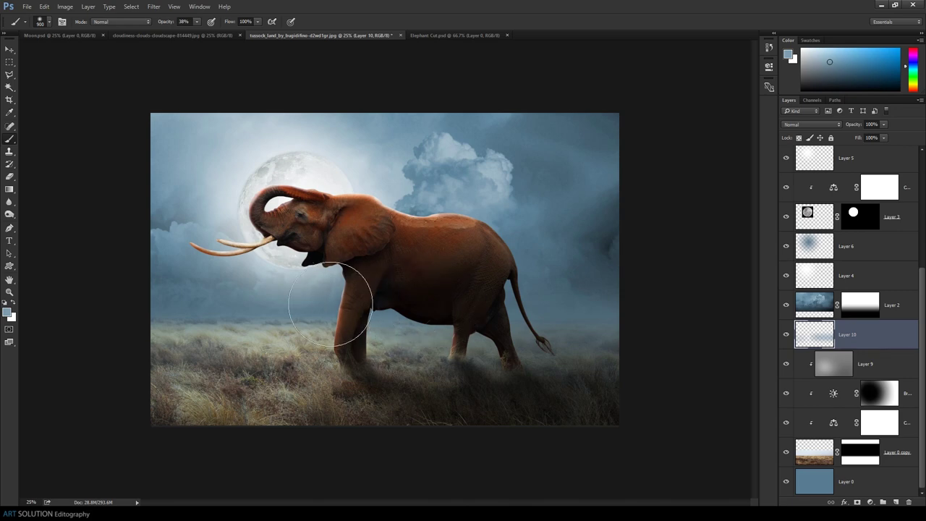
key("bracketright")
key("bracketright")
key("bracketright")
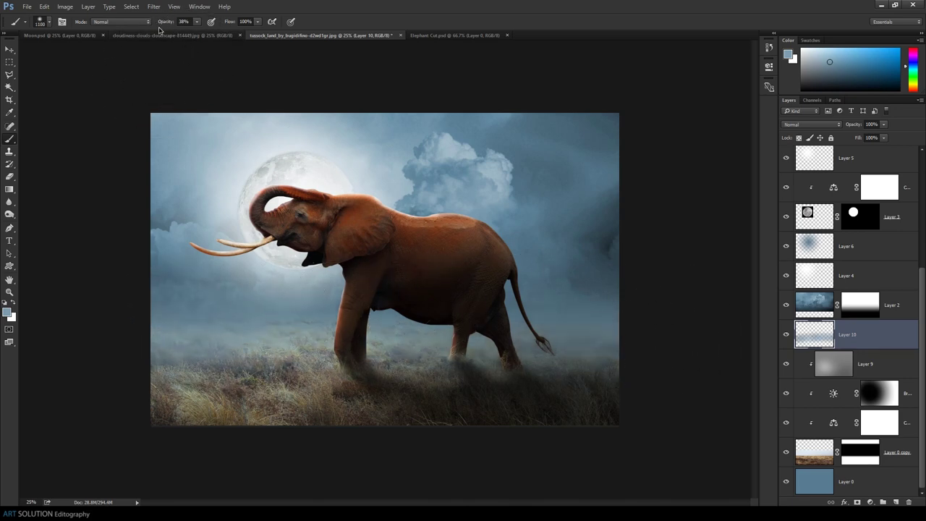
key("1")
key("2")
key("bracketright")
key("bracketright")
key("bracketright")
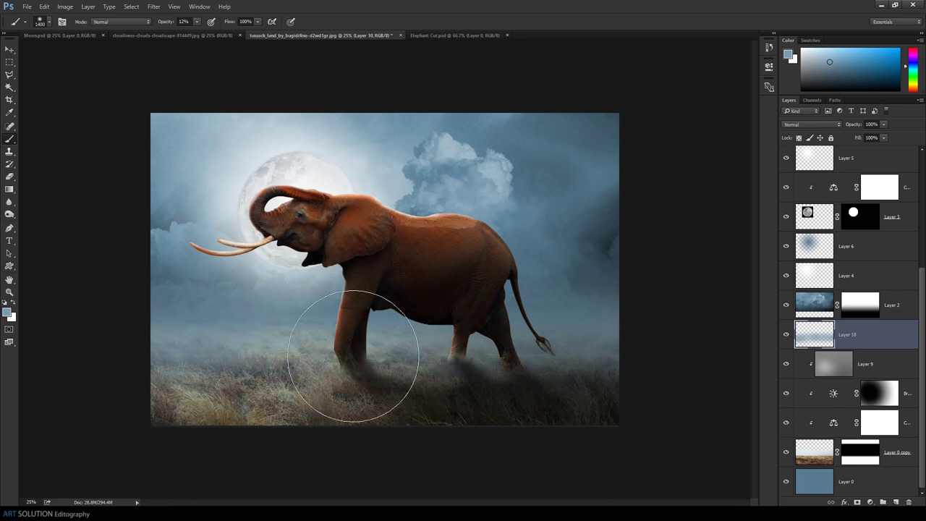
Blend Layer 10 in Linear Light at 35% opacity and add Layer 11 above it.
left_click(810, 124)
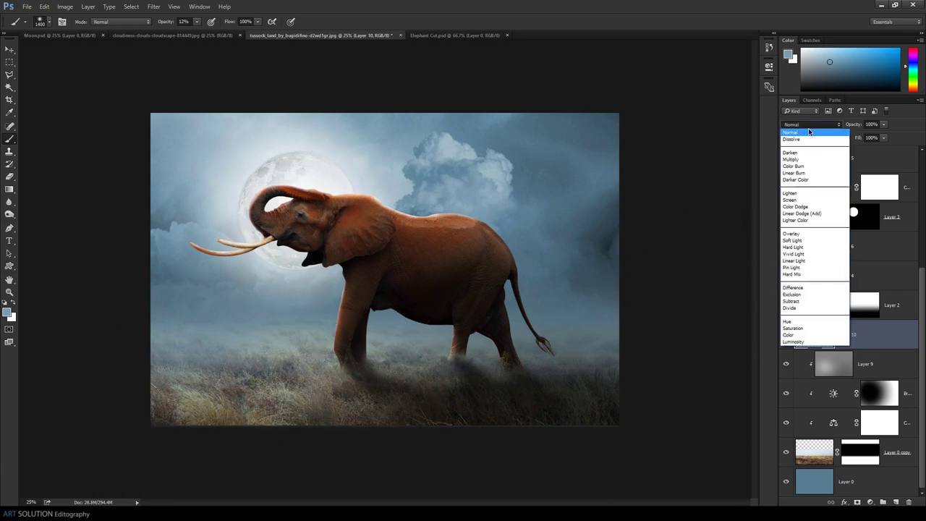
left_click(791, 254)
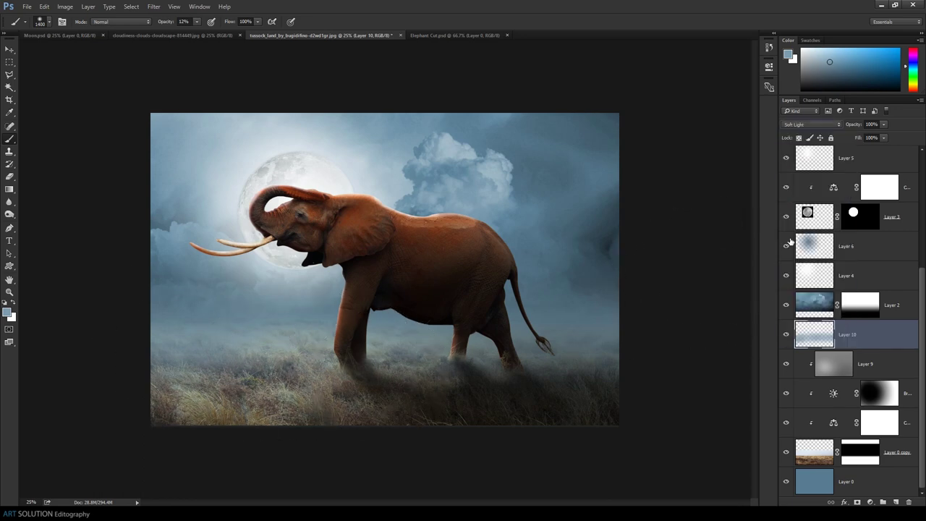
key("Down")
key("Down")
key("Up")
left_click_drag(856, 125, 775, 125)
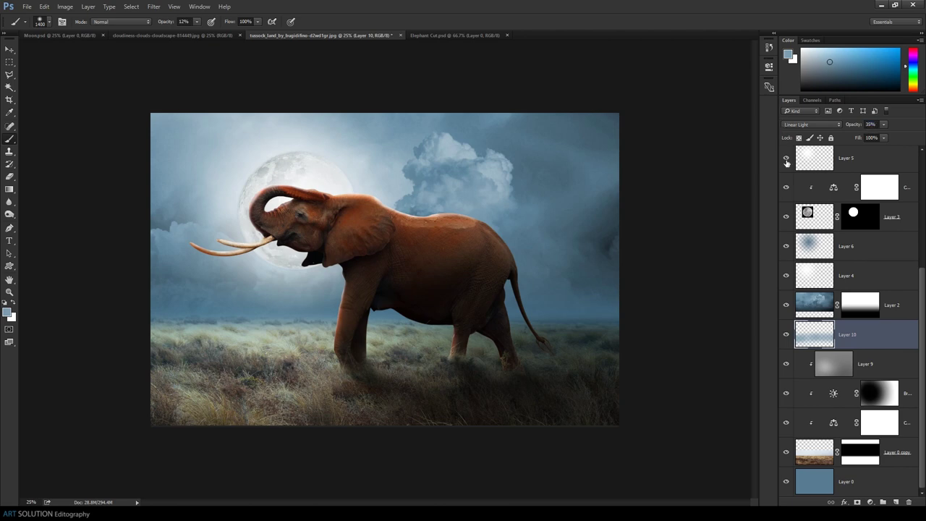
left_click(895, 501)
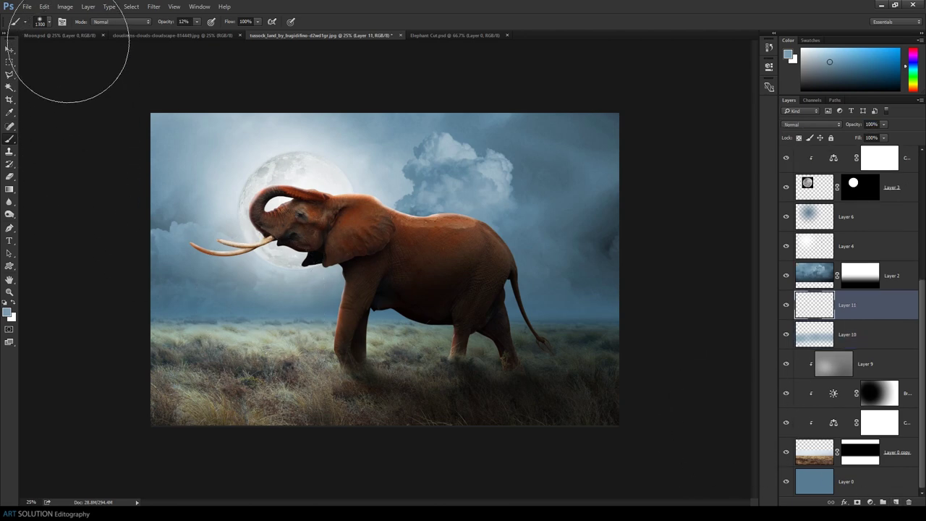
Pick a cloud brush at size 600 and paint mist at the left horizon.
left_click(48, 21)
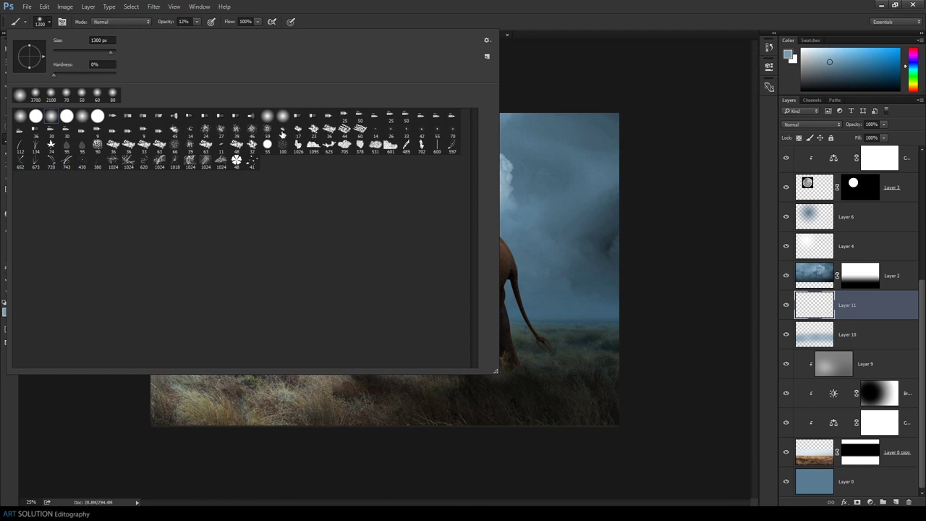
double_click(282, 135)
key("bracketright")
key("bracketright")
key("bracketright")
key("bracketright")
key("bracketright")
key("bracketright")
left_click_drag(197, 311, 320, 312)
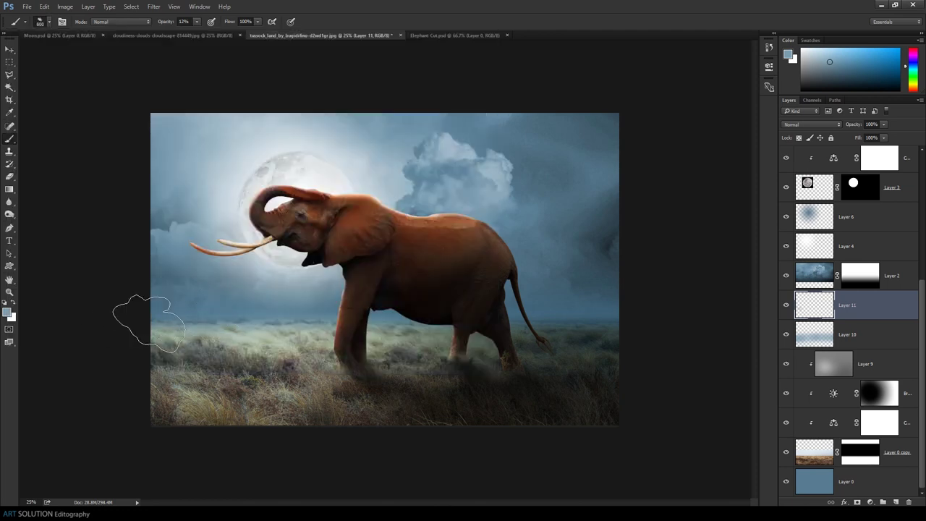
Paint 25%-opacity cloudy mist across the grass and past the elephant's tail.
key("bracketright")
key("2")
key("5")
mouse_move(294, 323)
left_mouse_down()
mouse_move(382, 309)
mouse_move(598, 314)
left_mouse_up()
key("bracketright")
mouse_move(211, 316)
left_mouse_down()
mouse_move(555, 306)
mouse_move(418, 300)
left_mouse_up()
key("bracketright")
key("bracketright")
key("bracketright")
key("bracketright")
key("bracketright")
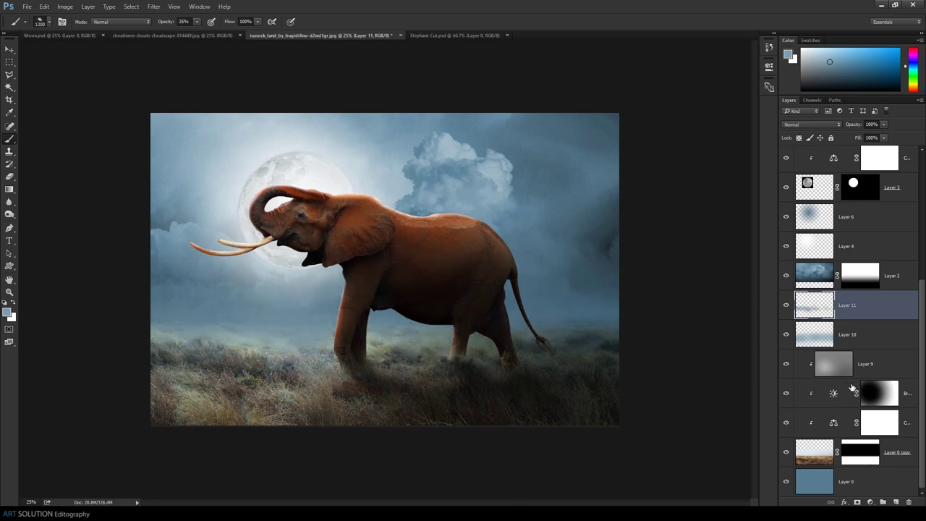
left_click(811, 276)
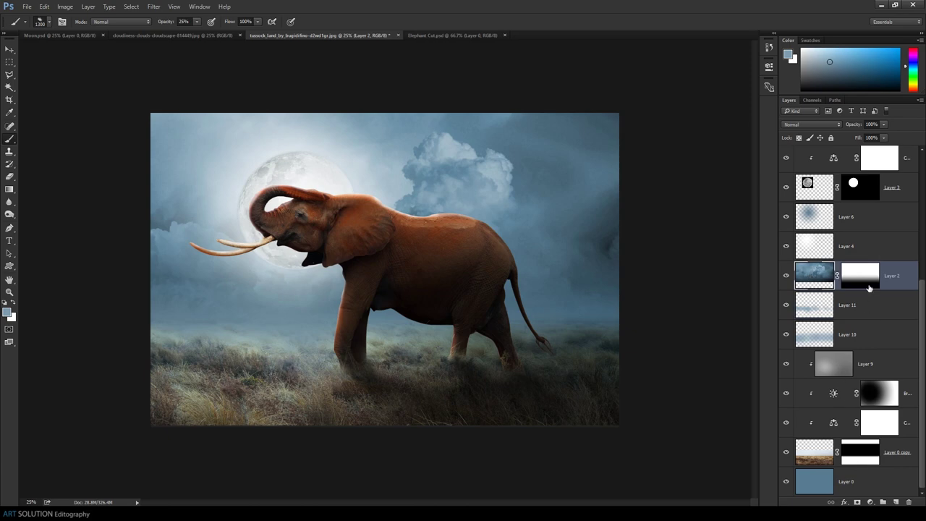
Add a Brightness/Contrast adjustment above Layer 2 with brightness -150.
left_click(878, 216)
scroll(878, 236, "up", 1)
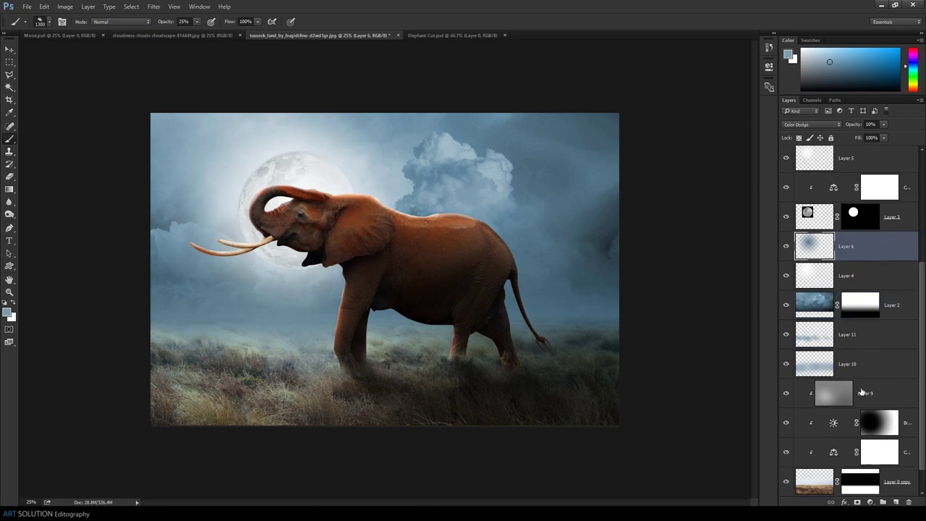
scroll(861, 392, "down", 1)
left_click(859, 275)
left_click(870, 502)
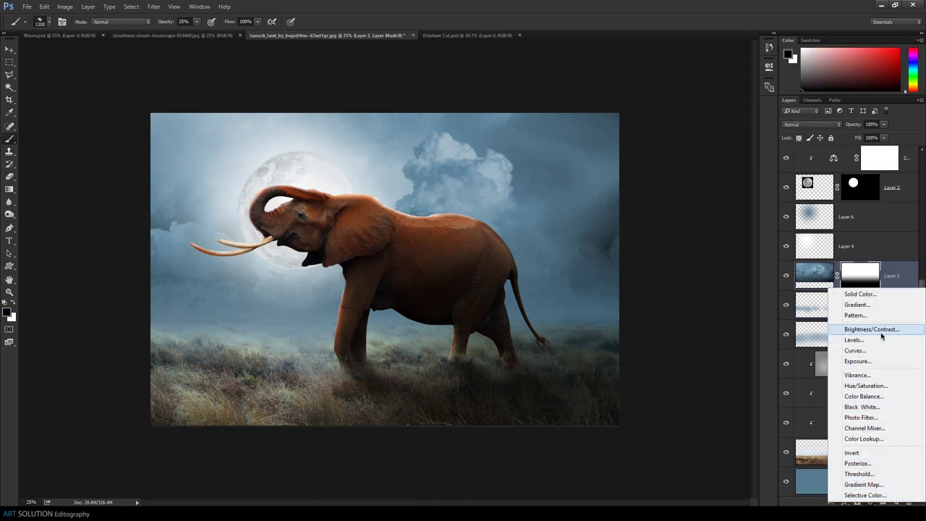
left_click(881, 331)
left_click_drag(685, 113, 628, 113)
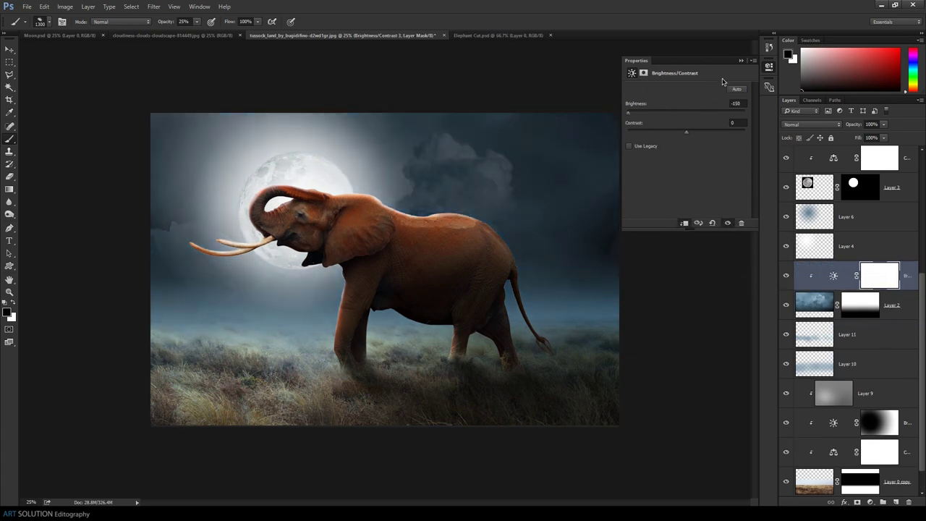
left_click(741, 60)
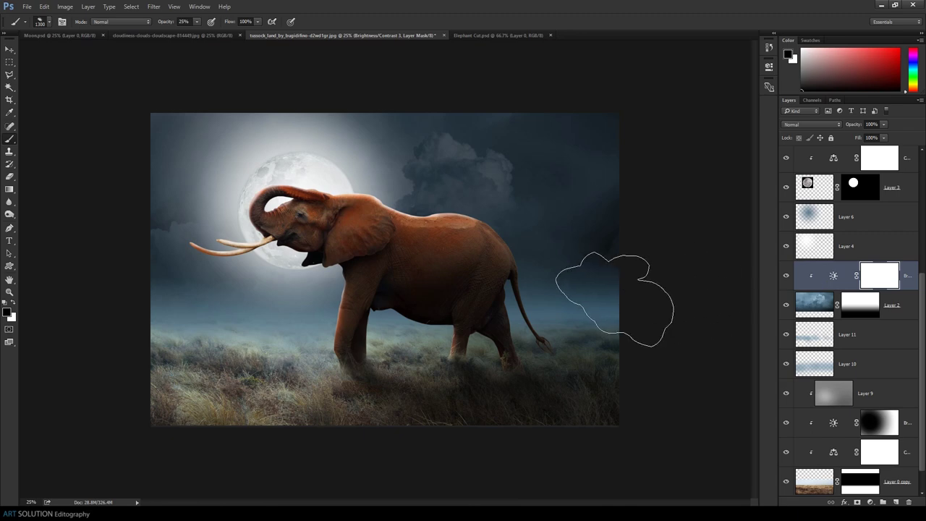
Draw a gradient on its mask so the sky around the moon stays bright.
key("g")
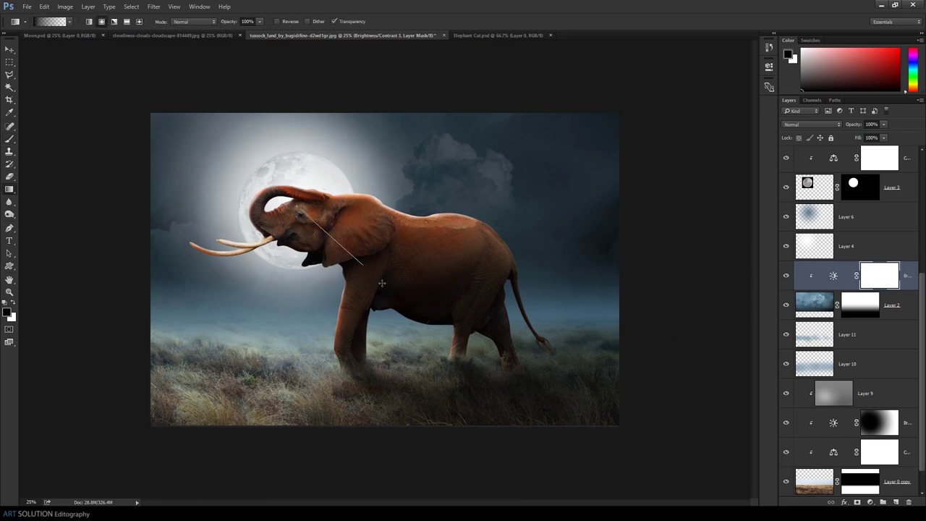
left_click_drag(381, 283, 616, 465)
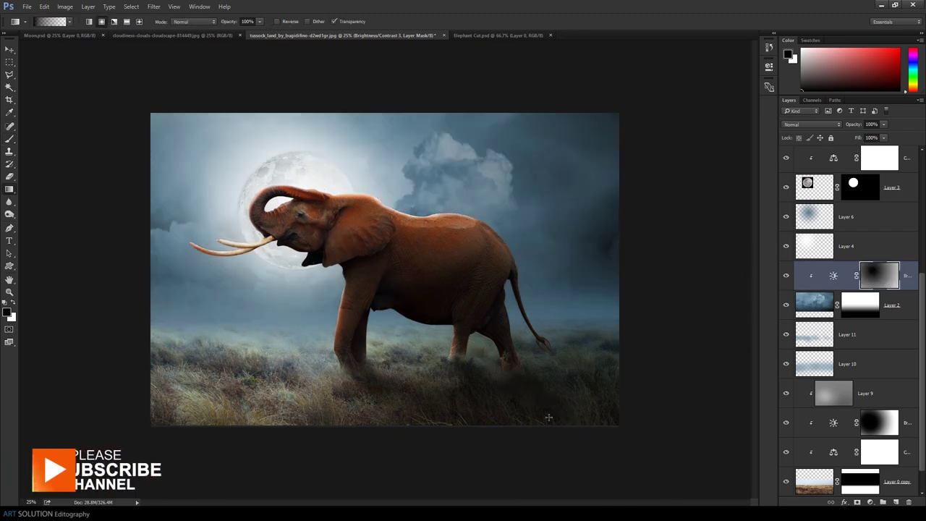
key("ctrl+z")
key("z")
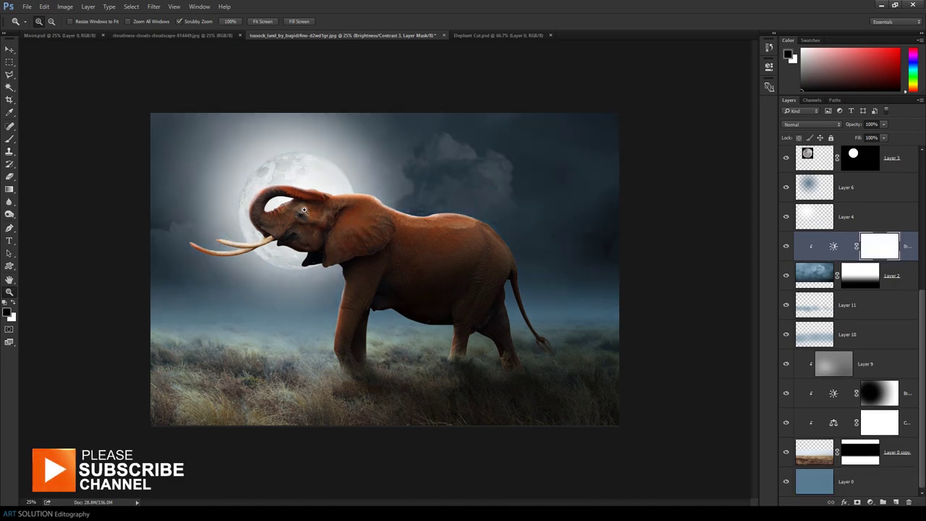
key("g")
left_click_drag(315, 217, 554, 389)
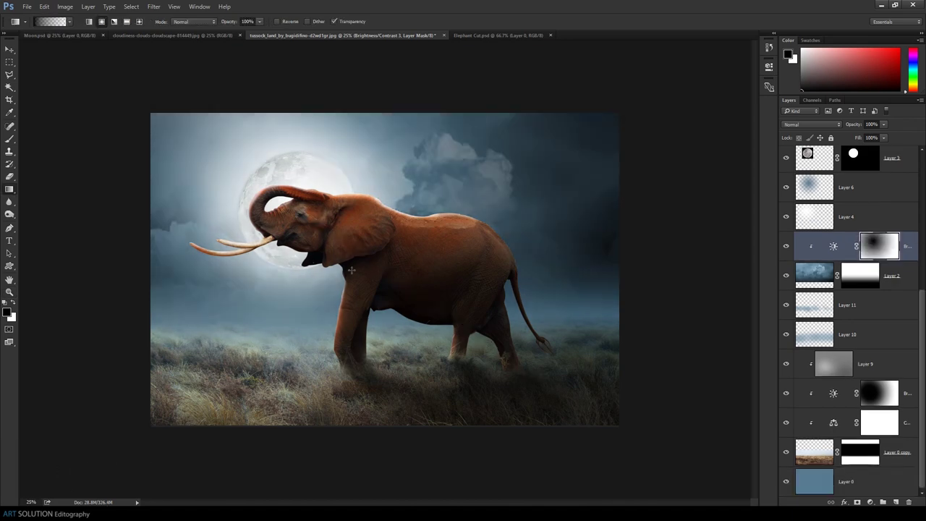
left_click_drag(322, 231, 480, 361)
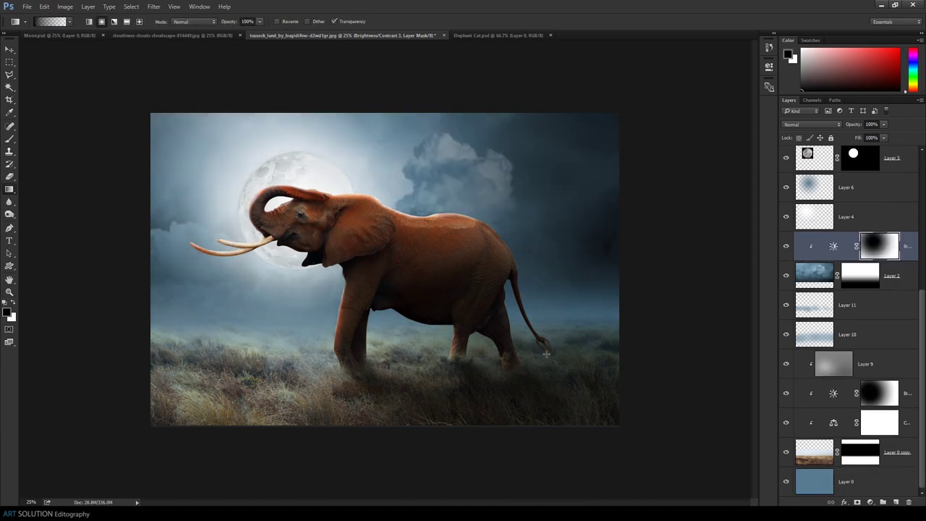
left_click(812, 457)
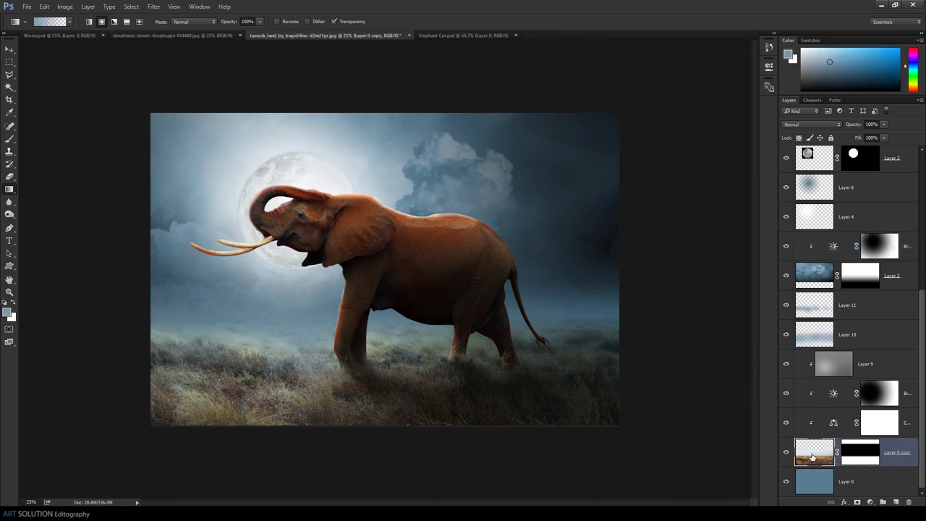
Review the Color Balance settings and retune Layer 5's opacity to dim the moon glow.
double_click(833, 424)
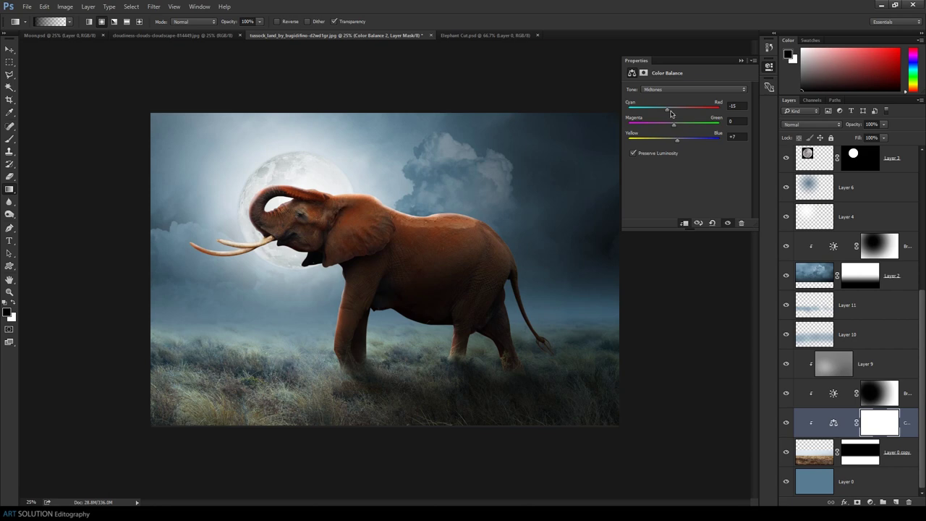
left_click(740, 62)
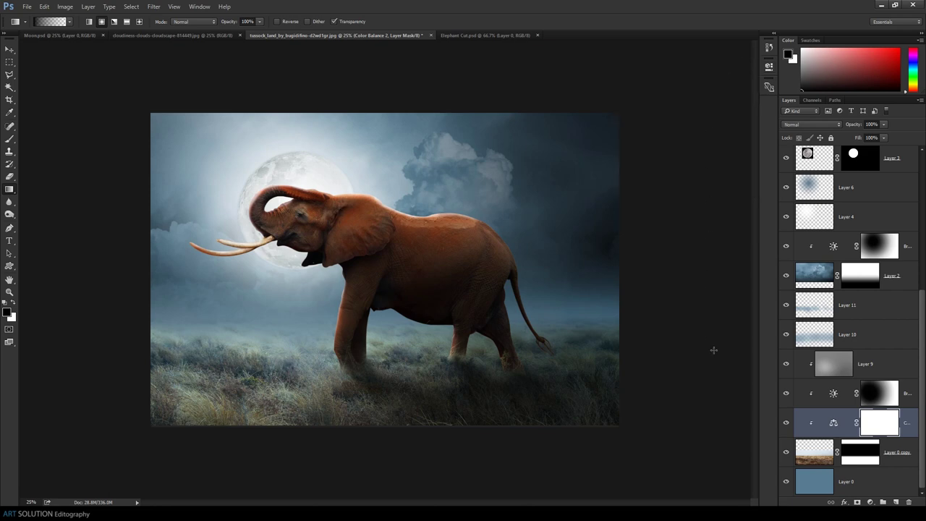
scroll(803, 346, "up", 3)
scroll(807, 340, "up", 4)
scroll(810, 337, "up", 1)
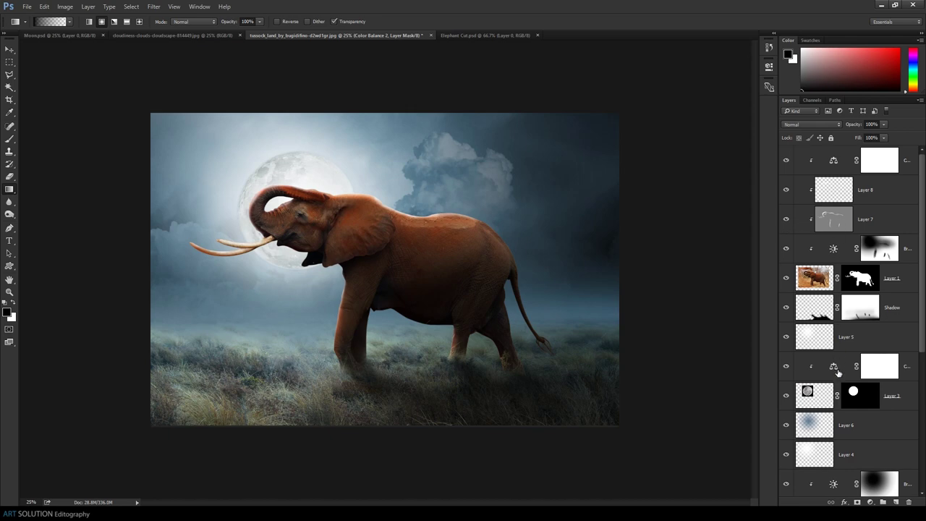
left_click(822, 341)
left_click_drag(854, 125, 748, 132)
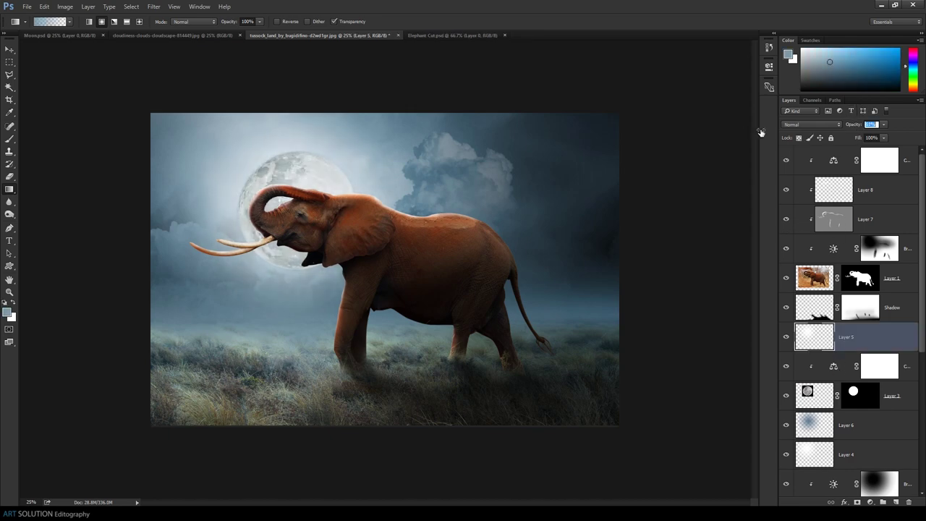
left_click_drag(770, 135, 772, 136)
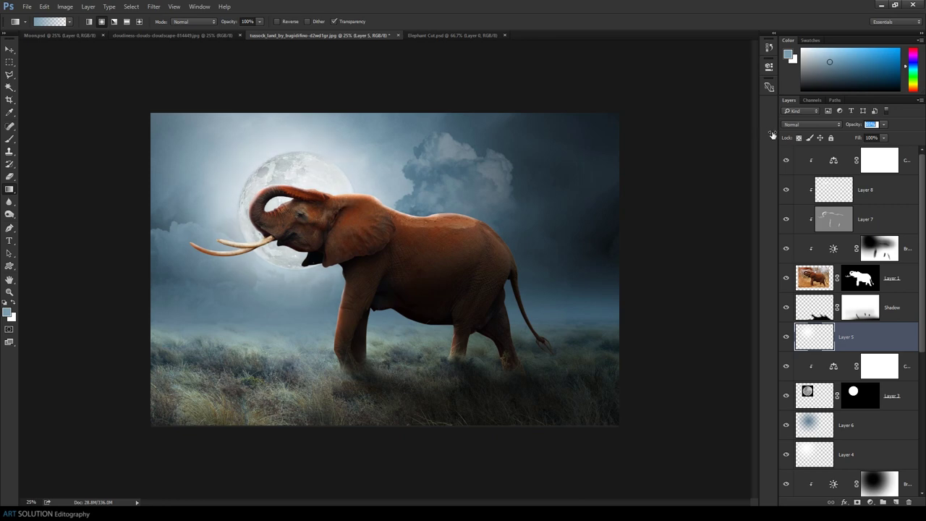
Lower the moon layer, Layer 3, to 61% opacity.
left_click(815, 393)
left_click_drag(854, 128, 841, 125)
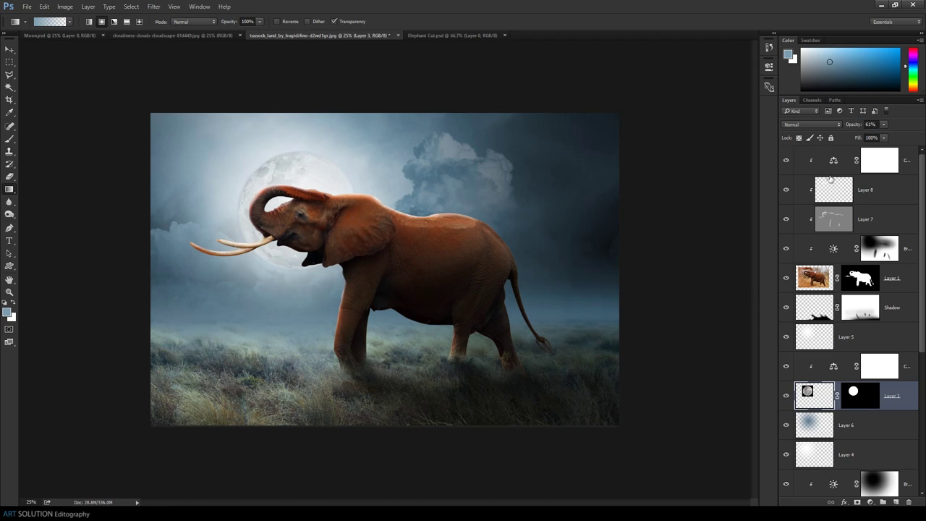
left_click(844, 158)
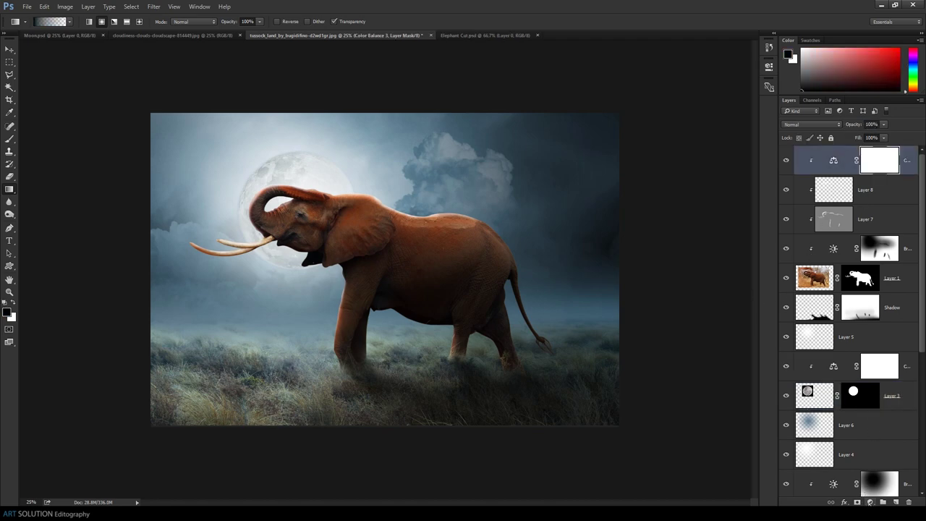
left_click(870, 502)
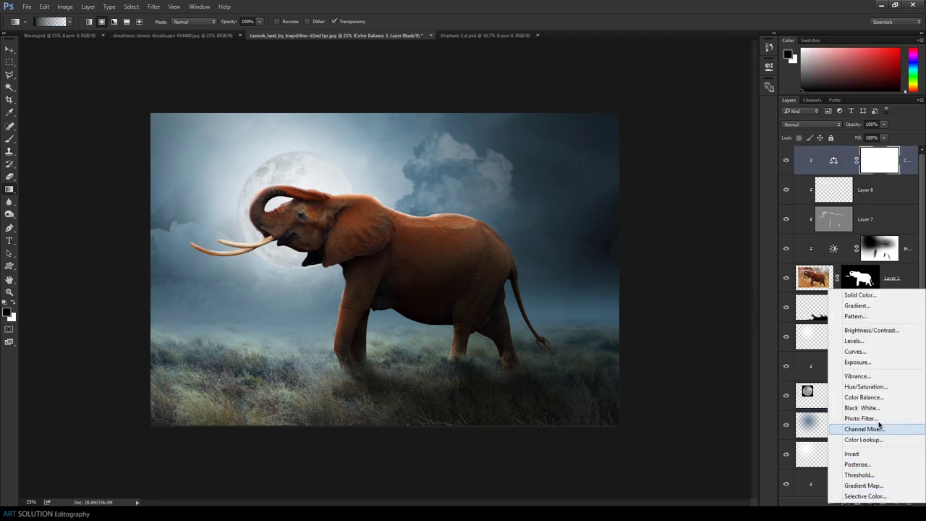
Add a top Brightness/Contrast at -124, gradient-masked so only the edges darken.
left_click(871, 331)
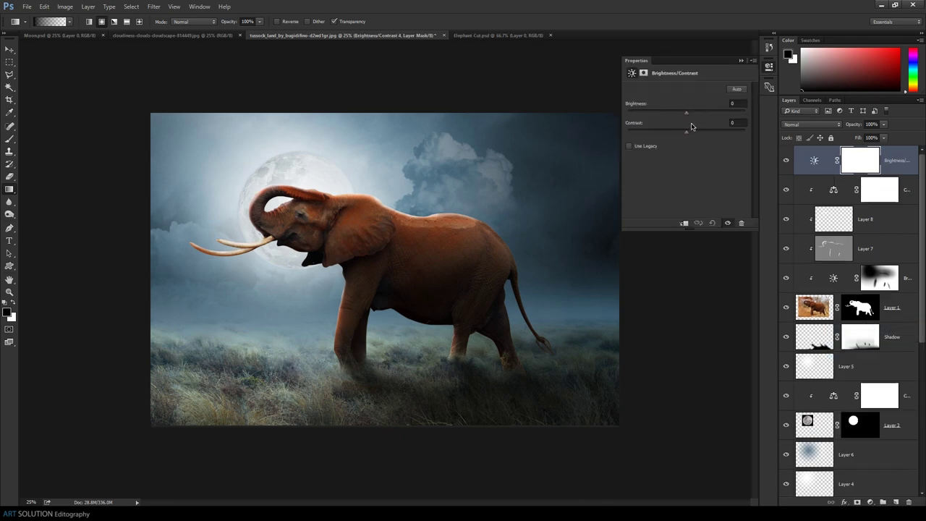
left_click_drag(686, 112, 639, 117)
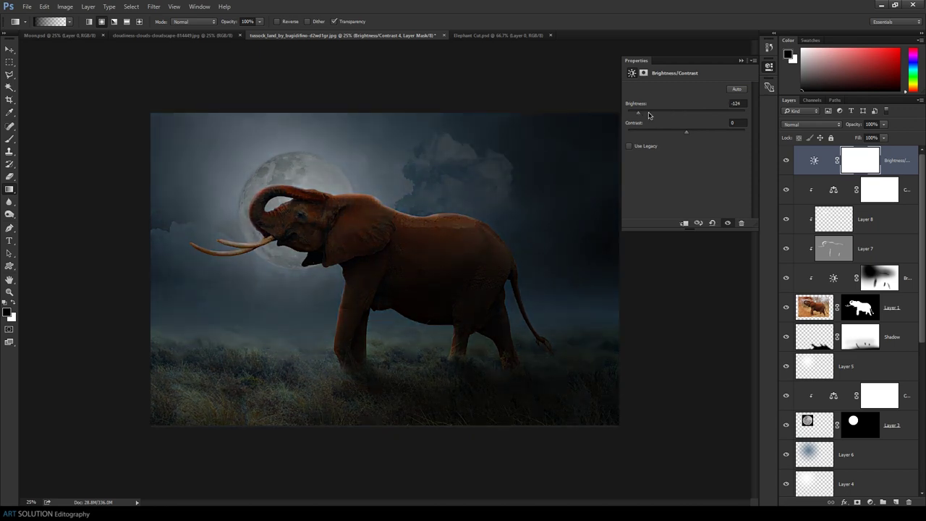
left_click(739, 61)
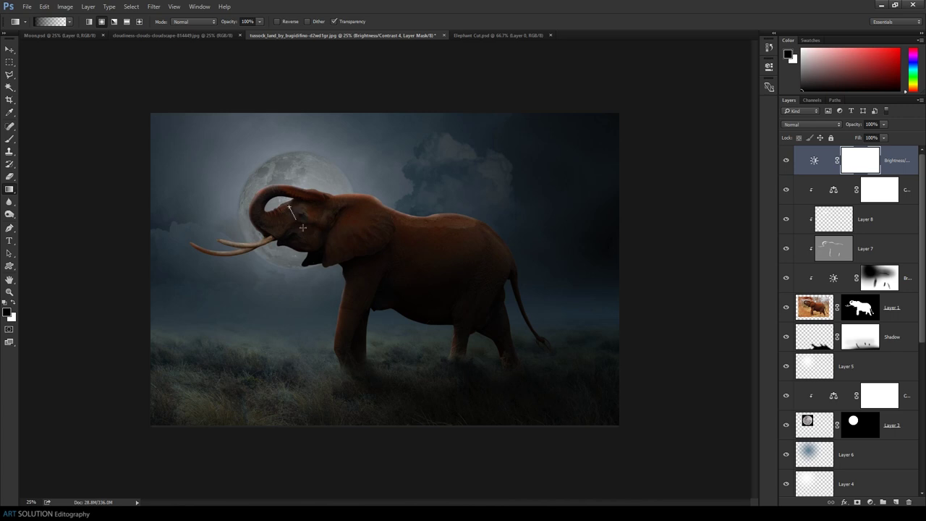
left_click_drag(295, 217, 575, 442)
left_click_drag(317, 228, 502, 406)
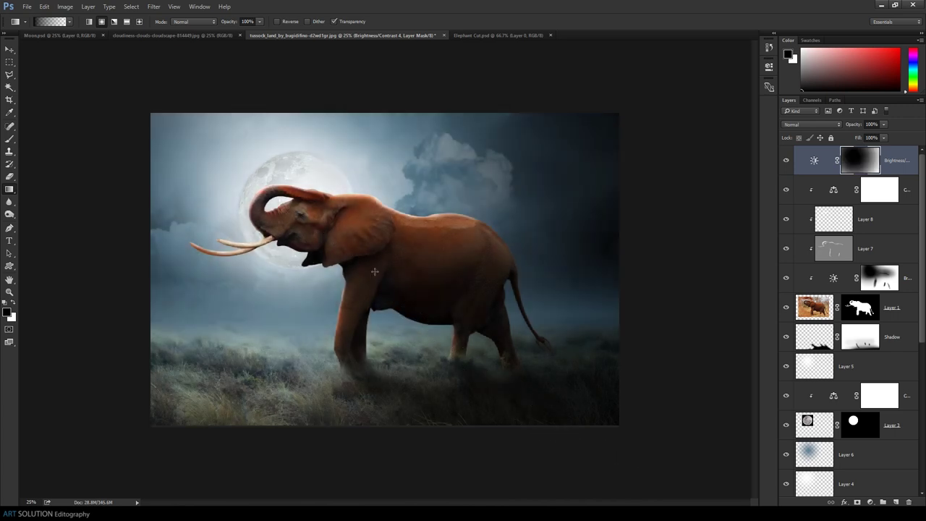
left_click_drag(388, 255, 646, 444)
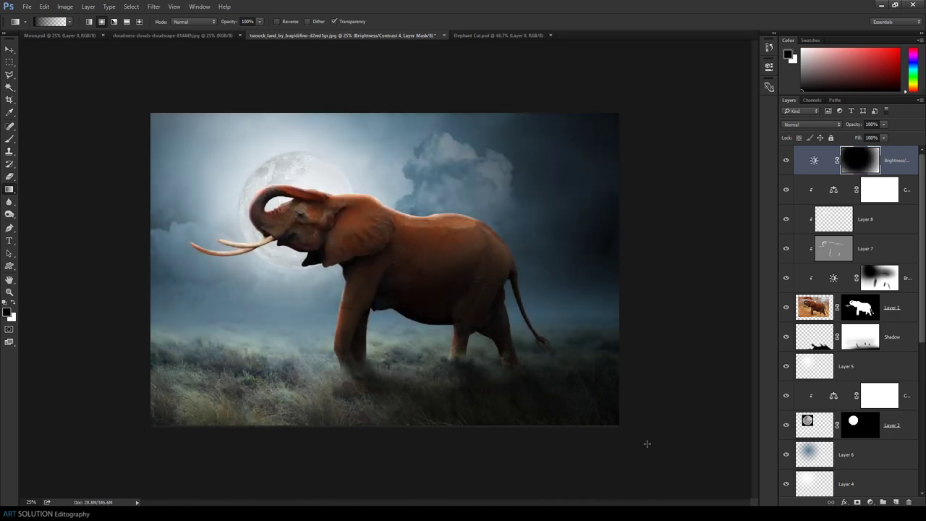
left_click(869, 501)
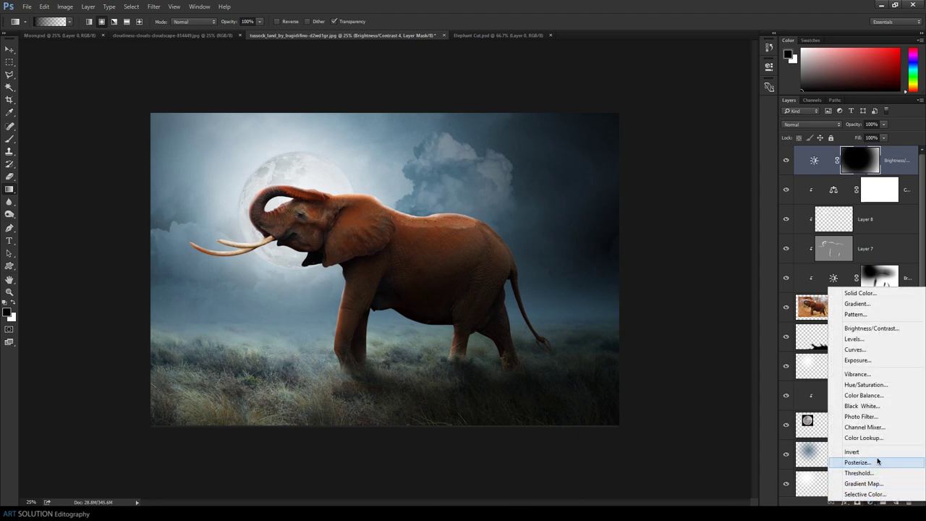
left_click(860, 397)
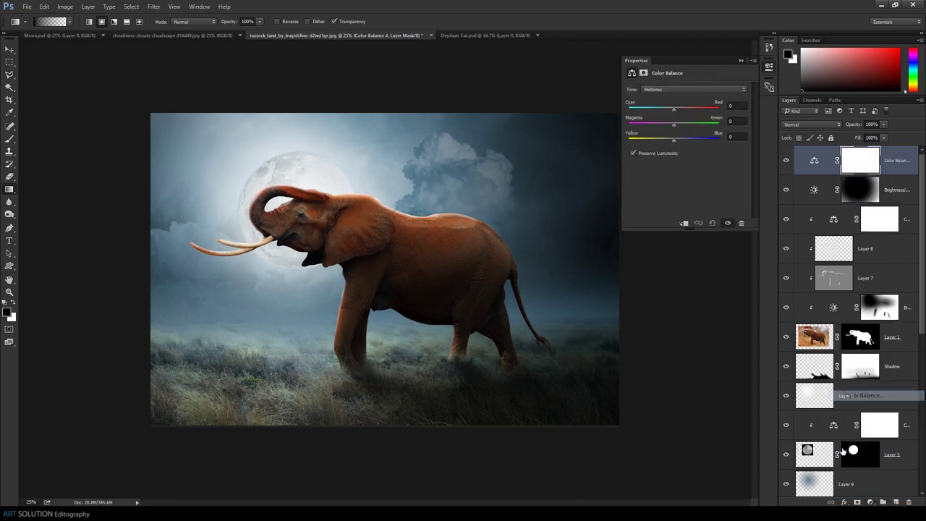
Clip the cyan-shifted Color Balance and add a NightFromDay.CUBE Color Lookup layer.
left_click(689, 224)
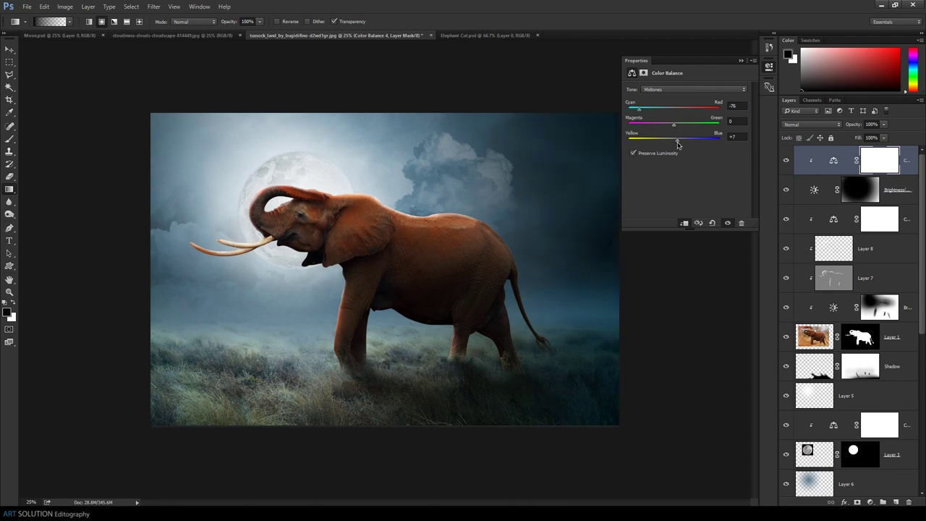
left_click(739, 61)
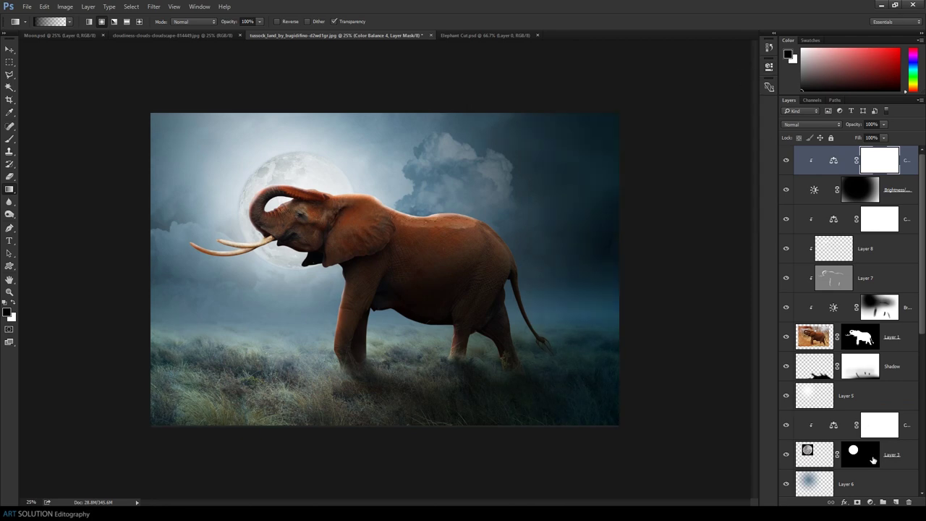
left_click(867, 502)
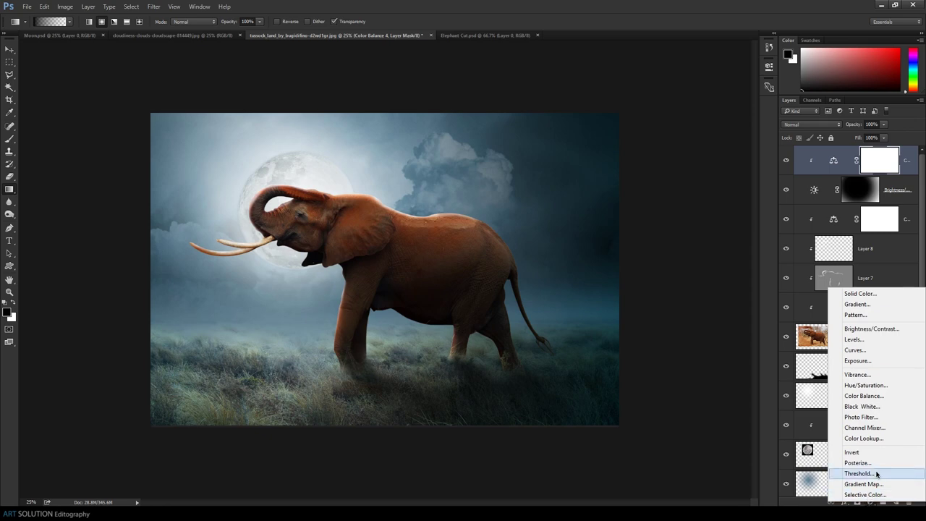
left_click(876, 437)
left_click(696, 89)
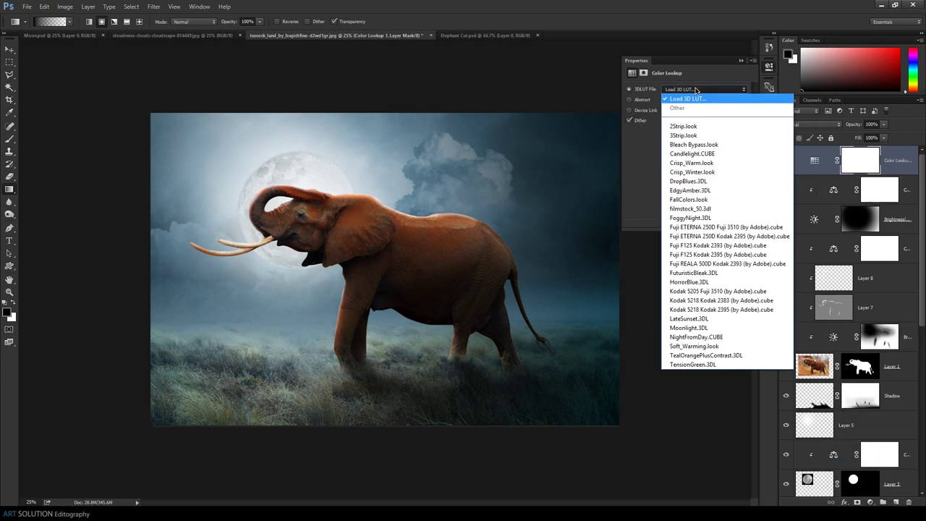
left_click(702, 325)
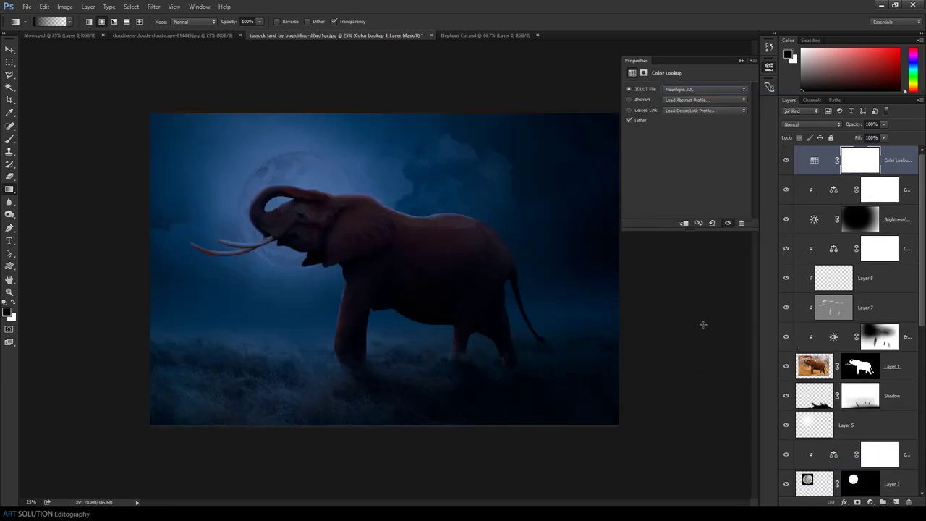
left_click(692, 90)
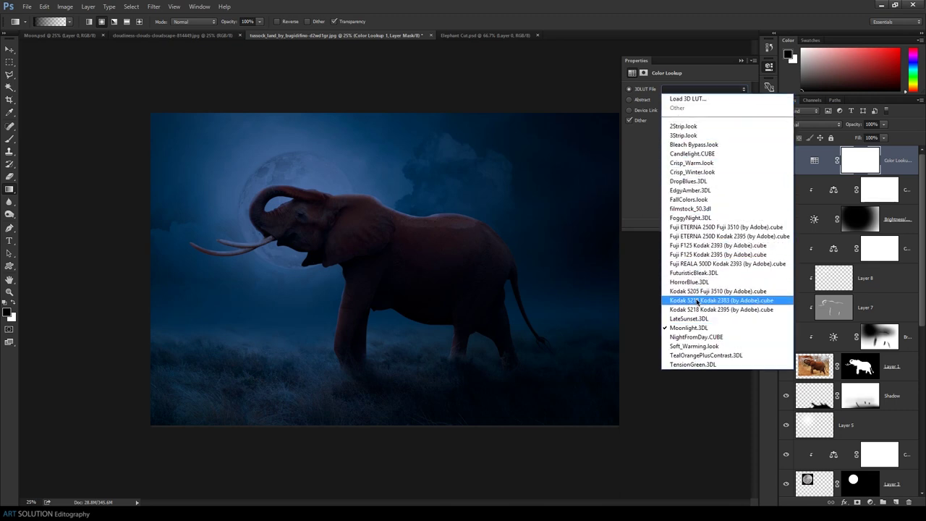
left_click(694, 337)
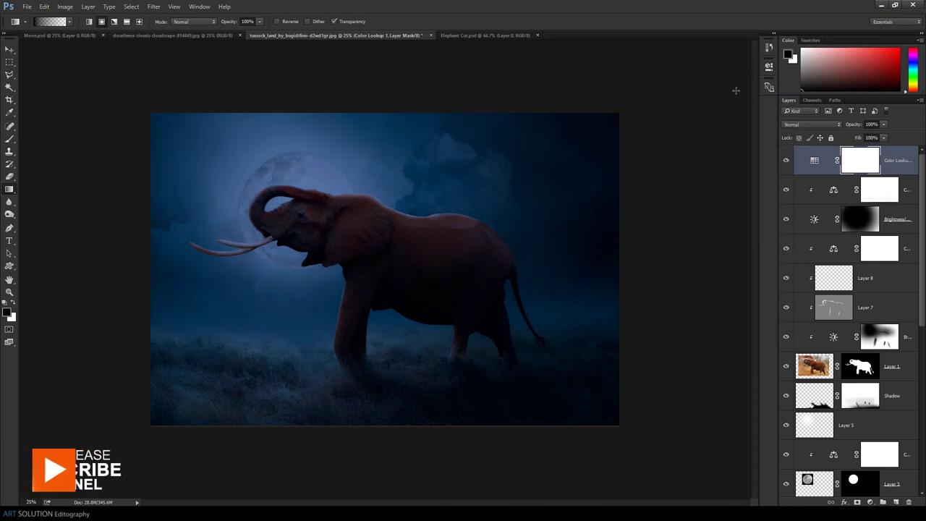
Add a Brightness/Contrast layer clipped to the Color Lookup.
left_click(869, 501)
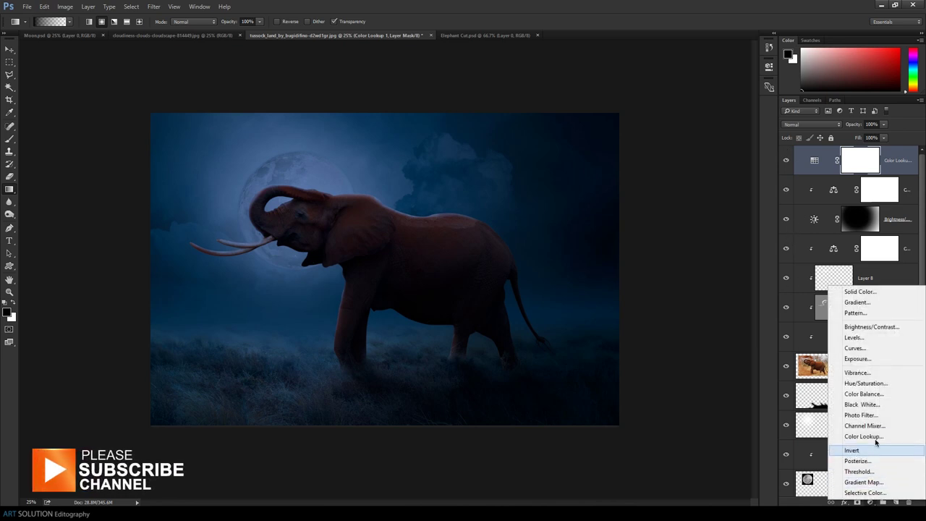
left_click(872, 326)
left_click(684, 223)
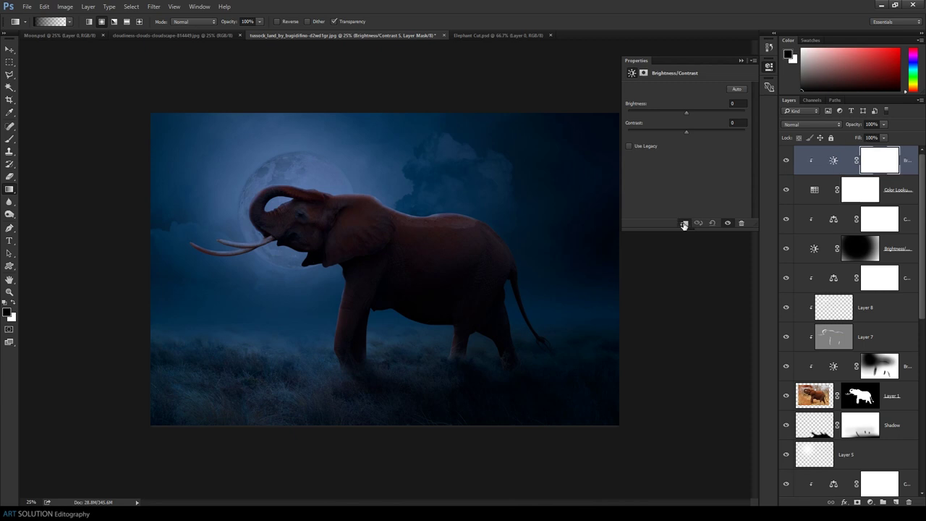
Raise the clipped layer's brightness, invert its mask and paint a white gradient from the elephant's head.
left_click_drag(685, 116, 723, 125)
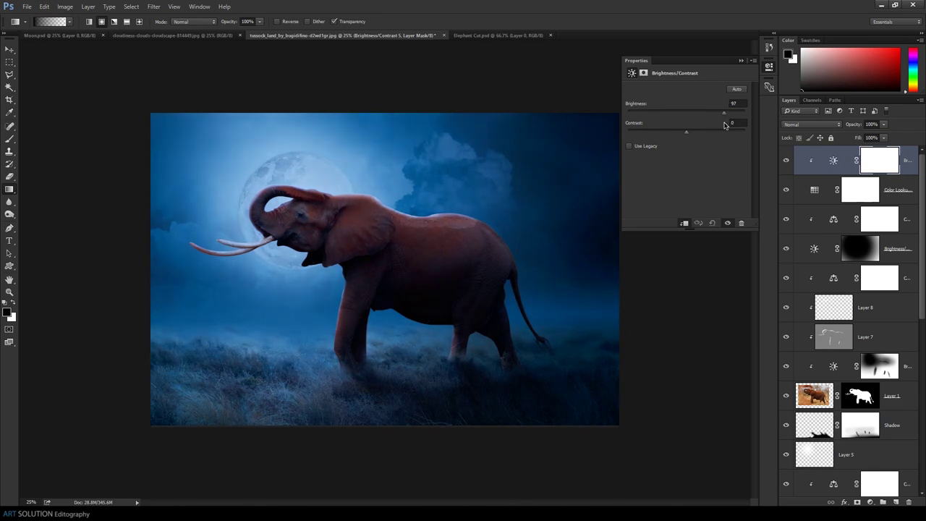
left_click_drag(723, 125, 702, 116)
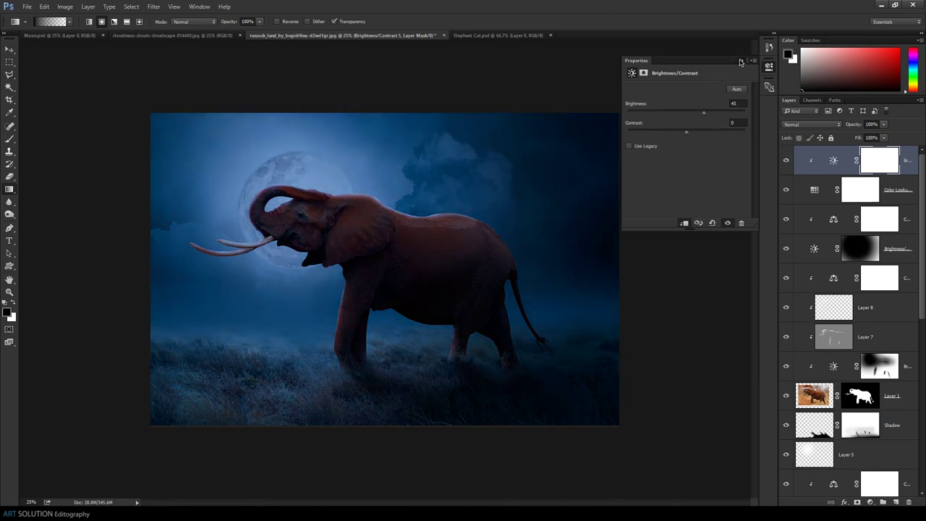
left_click(740, 62)
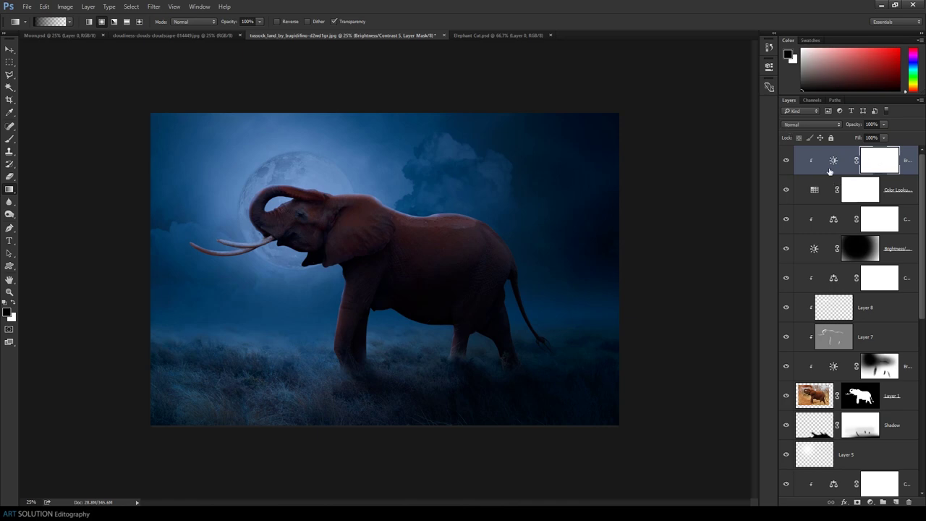
left_click(8, 314)
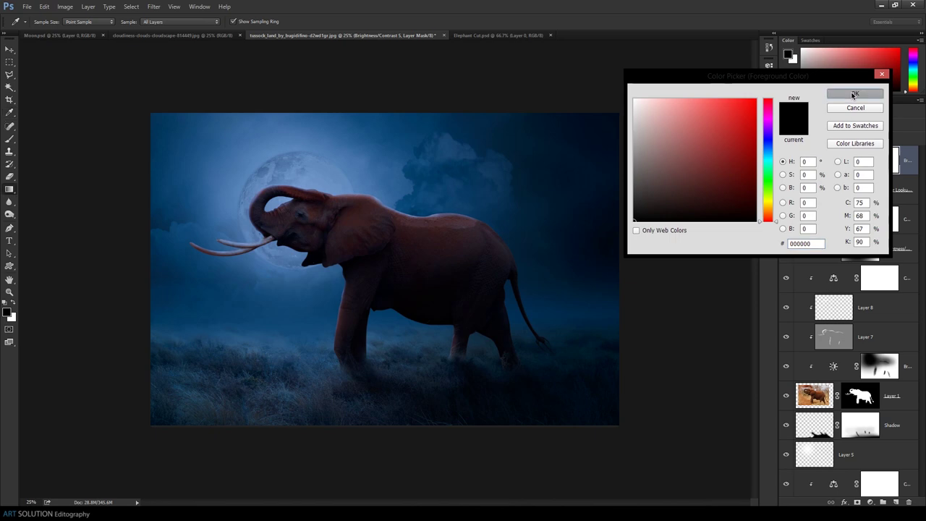
left_click(852, 93)
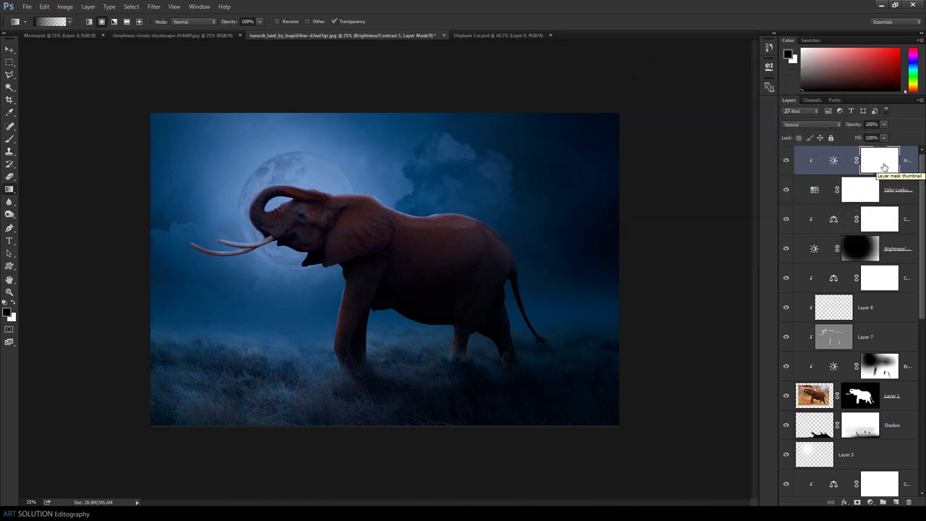
key("ctrl+i")
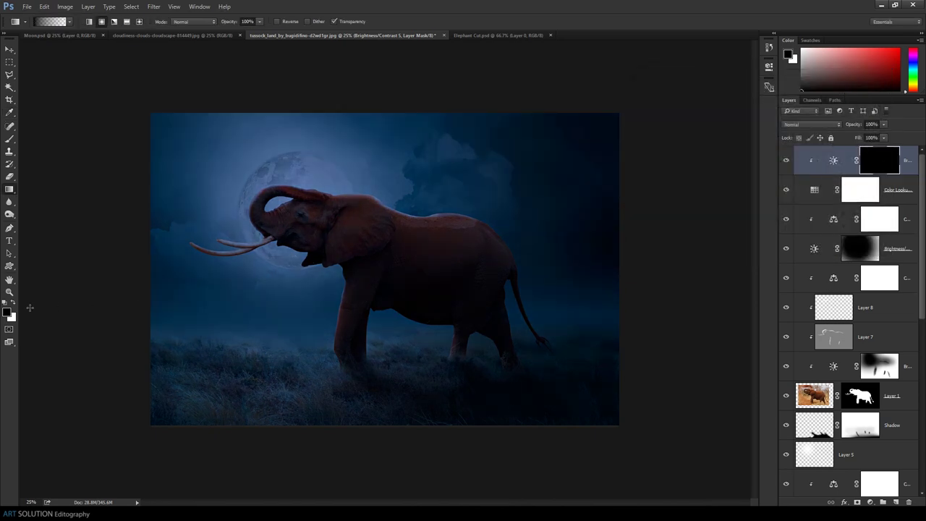
left_click(14, 305)
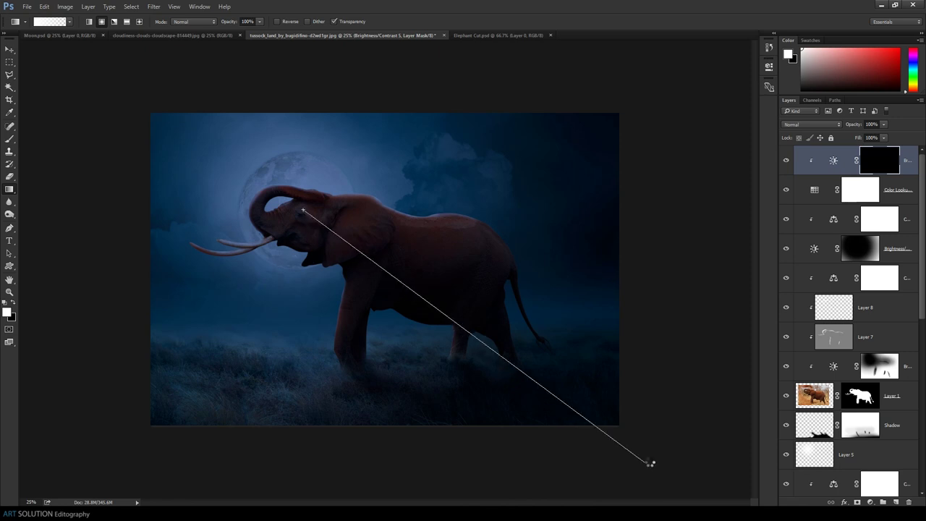
left_click_drag(302, 210, 651, 463)
left_click_drag(302, 210, 548, 423)
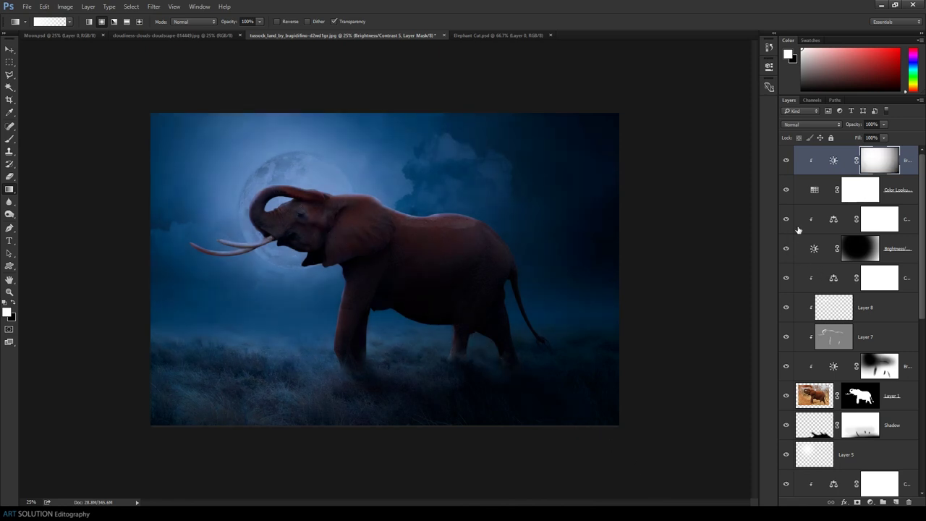
Lower the Color Lookup layer's opacity to 73%.
left_click(814, 192)
mouse_move(857, 127)
left_mouse_down()
mouse_move(813, 138)
mouse_move(831, 140)
left_mouse_up()
left_click(810, 125)
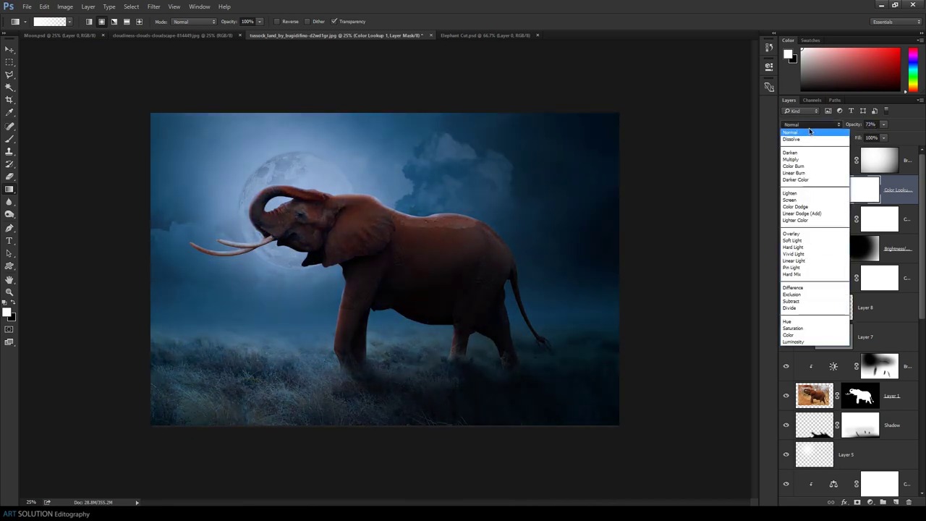
Try Soft Light, Dissolve and Darken on the Color Lookup, then return it to Normal.
left_click(789, 239)
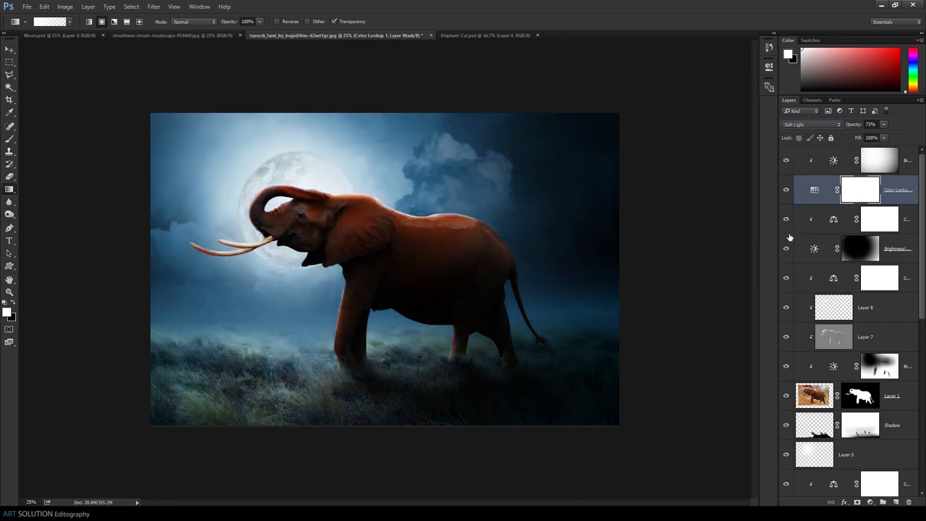
key("Up")
key("Up")
key("Up")
key("Up")
key("Up")
key("Up")
key("Up")
key("Up")
key("Up")
key("Up")
key("Up")
key("Up")
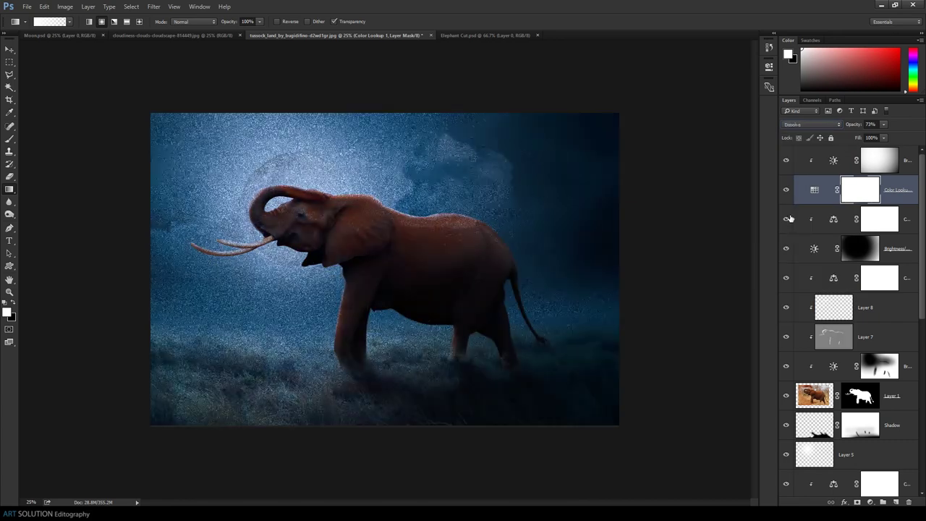
key("Down")
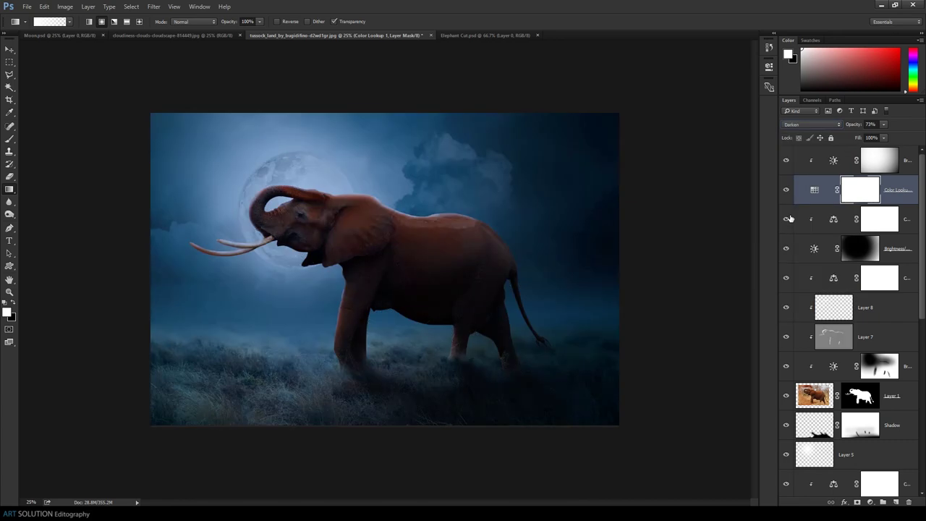
left_click(802, 124)
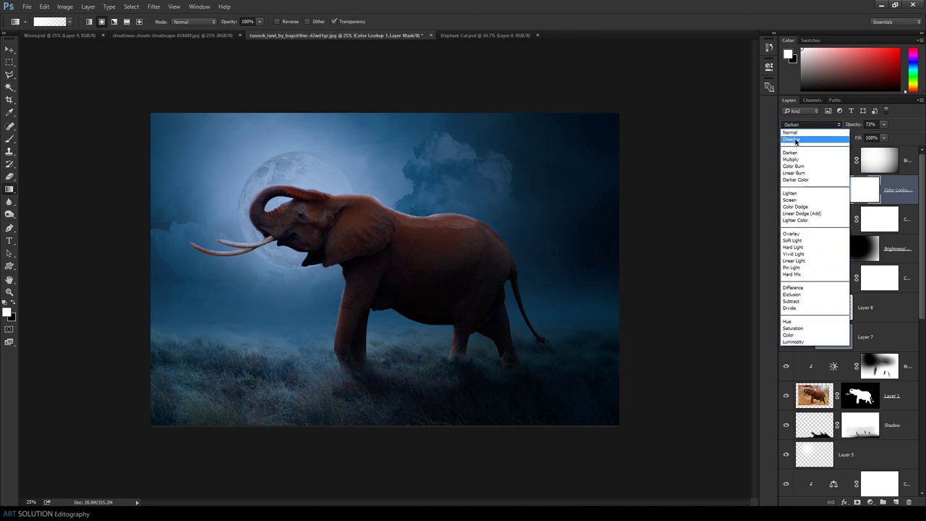
left_click(795, 136)
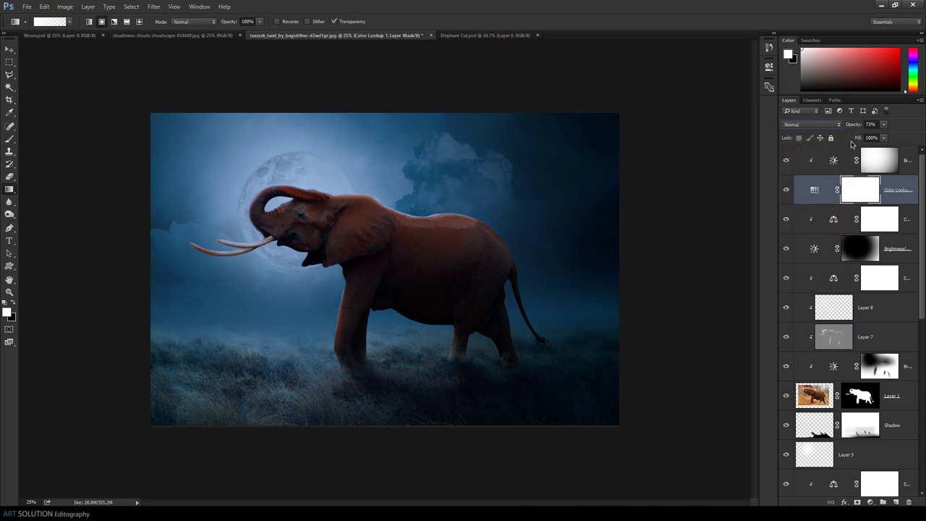
Raise the top Brightness/Contrast layer's brightness to about 121.
double_click(834, 160)
left_click_drag(704, 116, 733, 116)
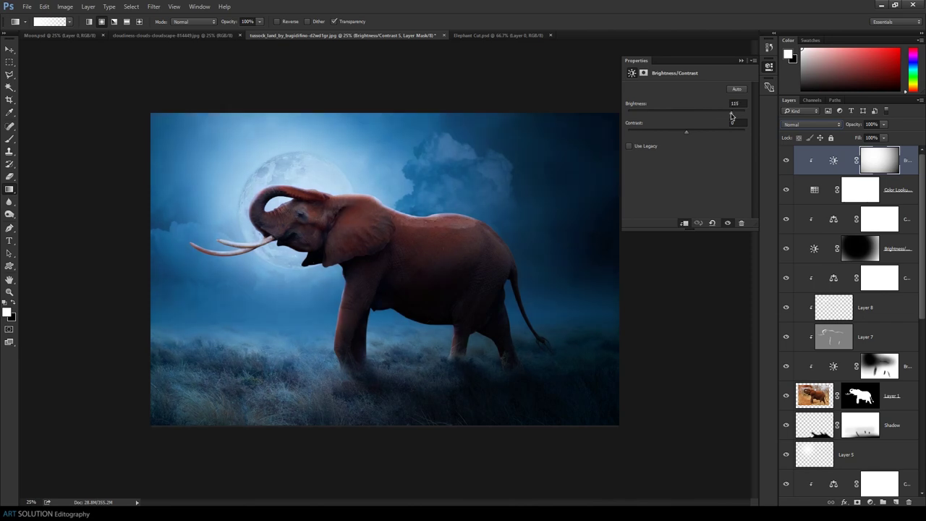
left_click(741, 63)
Test Color Lookup opacity values and set it back to 100%.
left_click(816, 189)
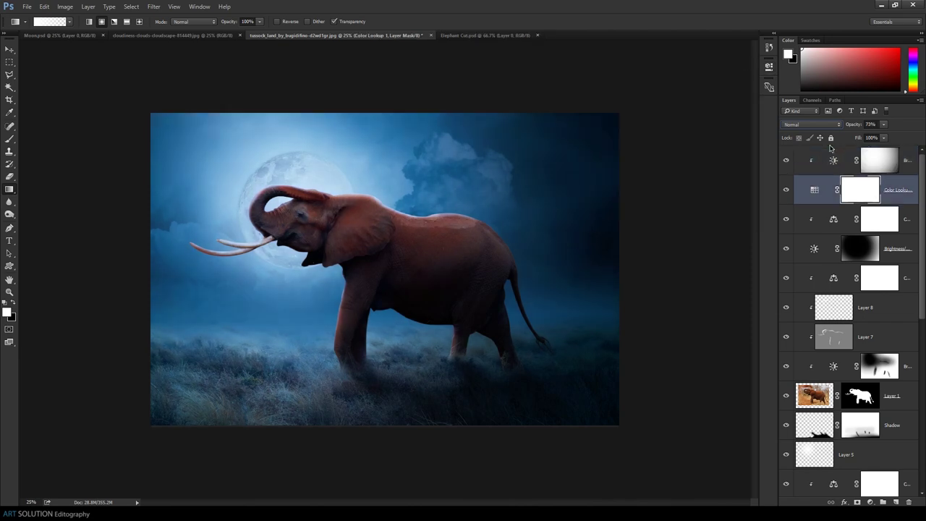
mouse_move(857, 127)
left_mouse_down()
mouse_move(707, 130)
mouse_move(737, 134)
left_mouse_up()
mouse_move(851, 127)
left_mouse_down()
mouse_move(862, 126)
mouse_move(858, 139)
left_mouse_up()
left_click(850, 162)
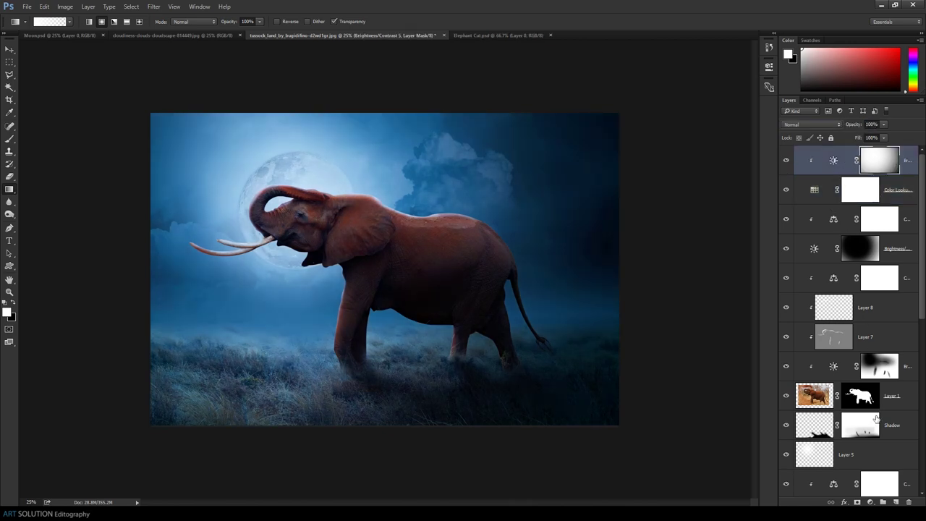
left_click(868, 502)
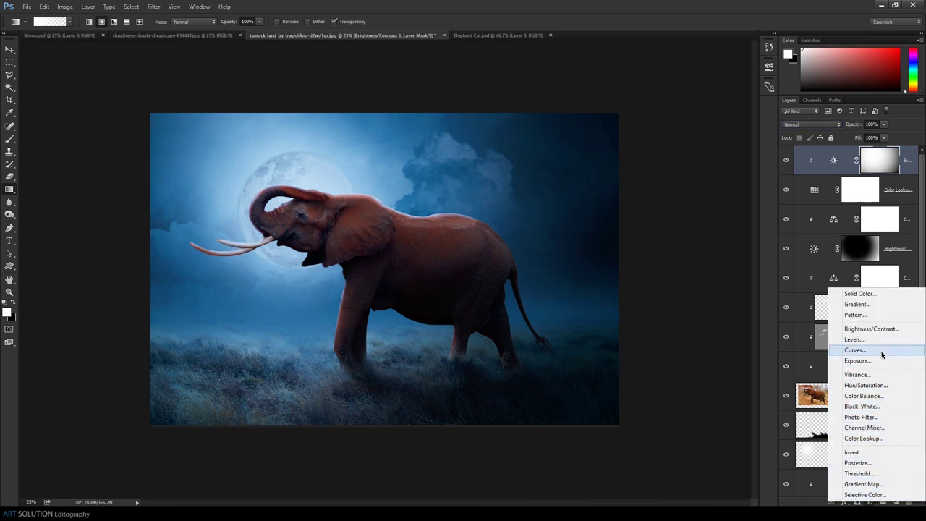
Add a Curves layer that brightens RGB, lowers green and blue highlights and lifts blue shadows.
left_click(862, 354)
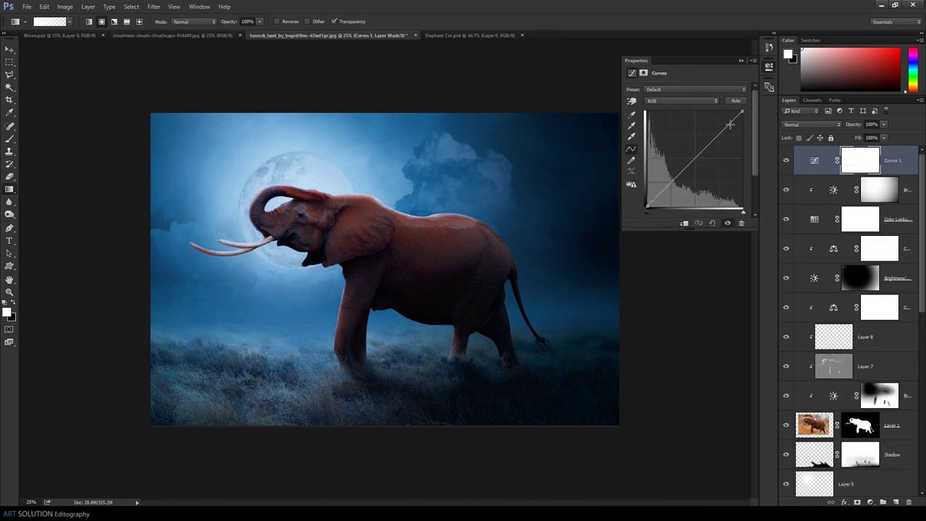
left_click_drag(741, 114, 737, 112)
left_click_drag(660, 189, 659, 191)
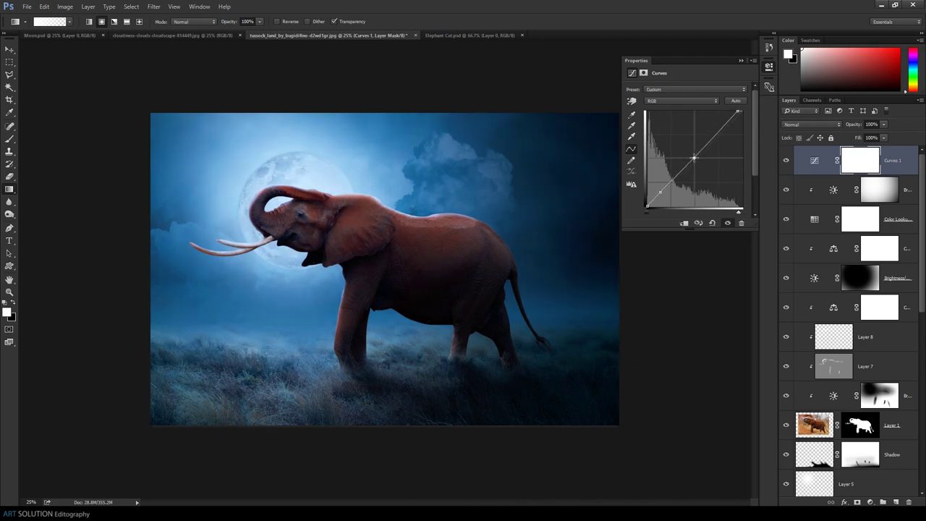
key("alt+3")
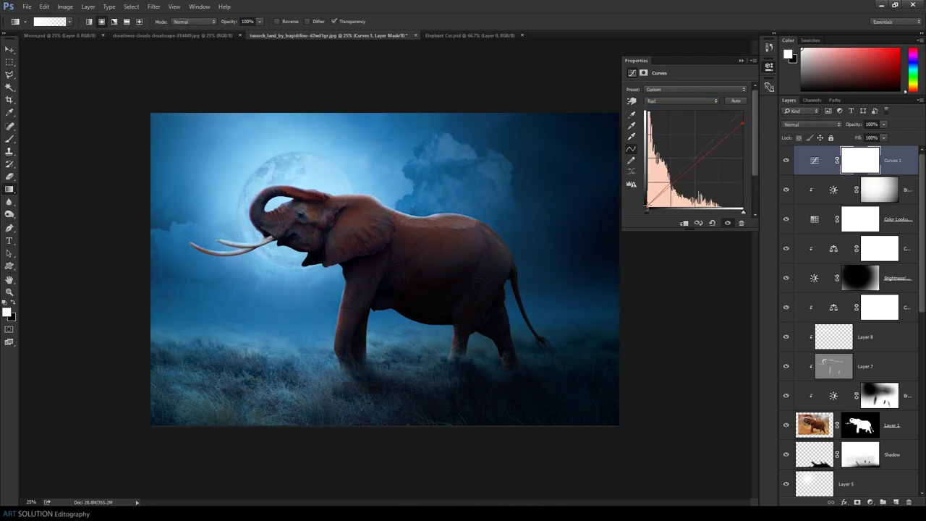
key("alt+4")
mouse_move(741, 113)
left_mouse_down()
mouse_move(741, 125)
mouse_move(741, 112)
left_mouse_up()
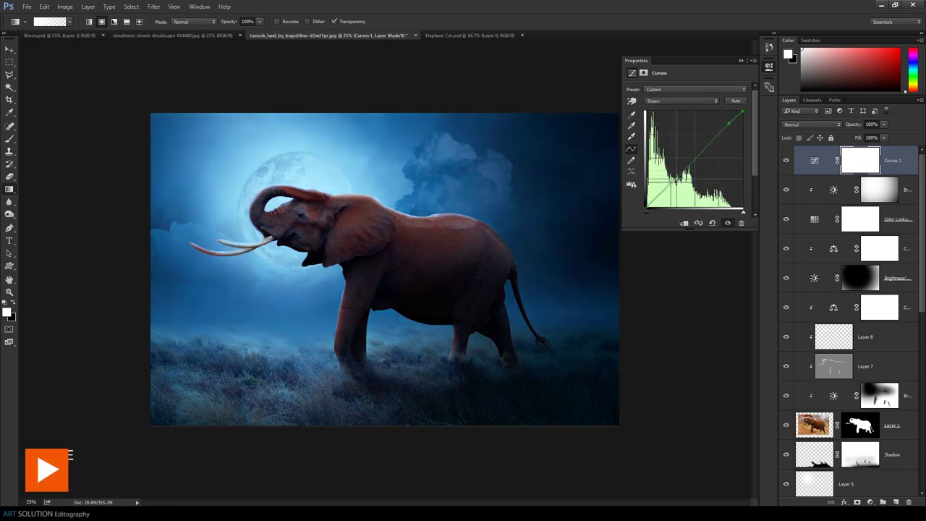
key("alt+5")
left_click_drag(741, 112, 742, 123)
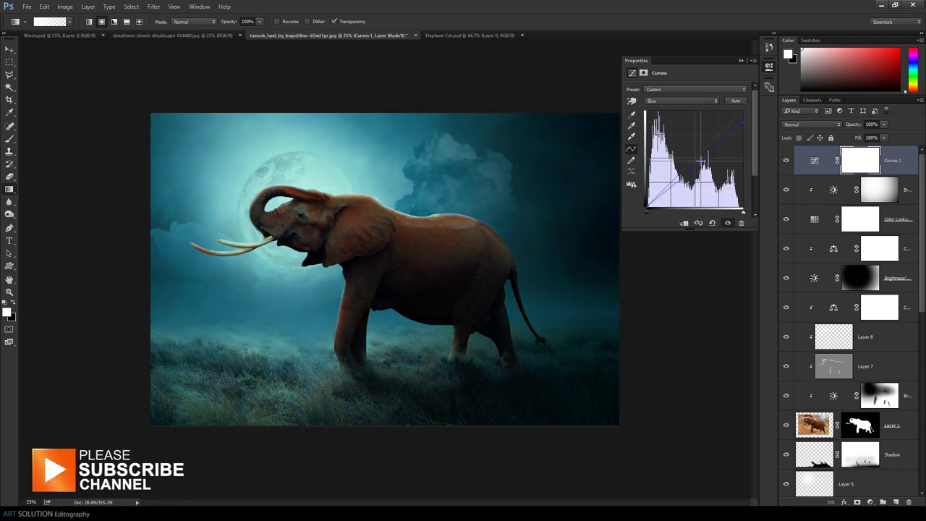
left_click_drag(662, 195, 660, 189)
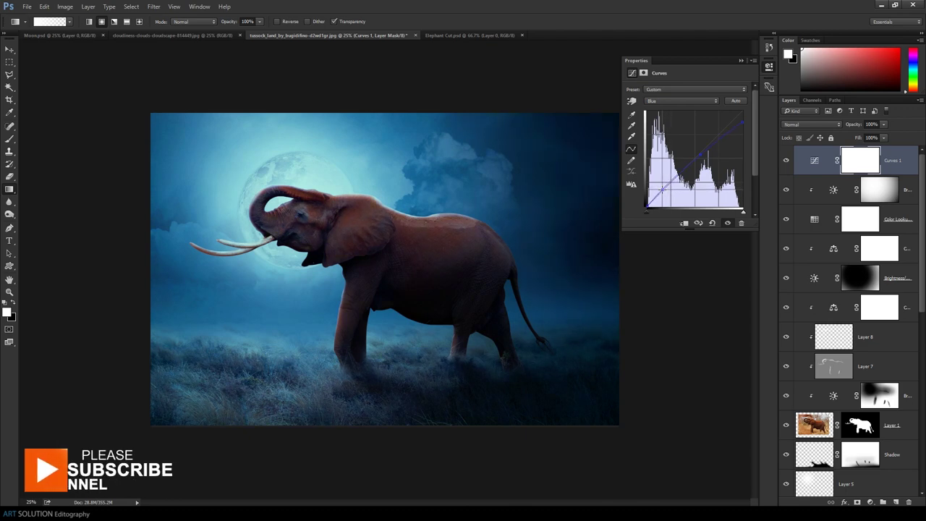
left_click(740, 62)
left_click(870, 501)
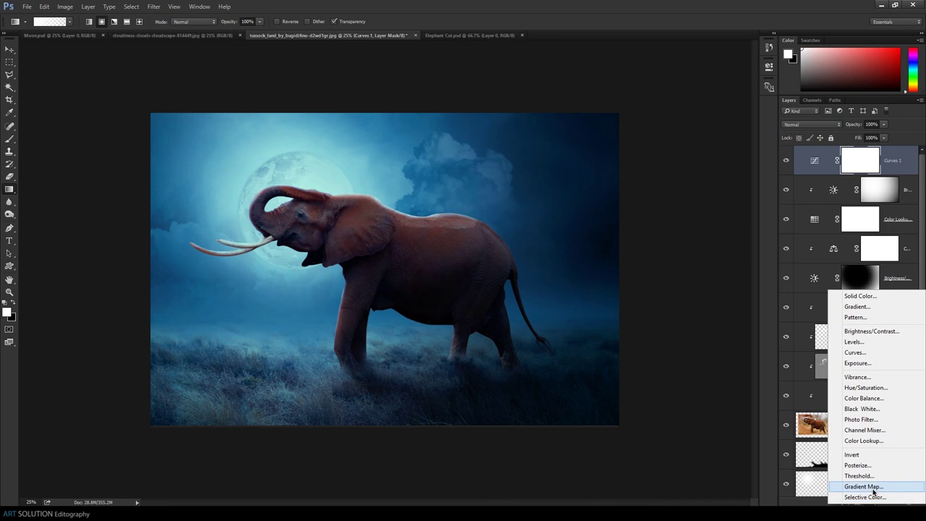
Add a Violet, Orange Gradient Map in Hard Light blending at reduced opacity.
left_click(858, 488)
left_click(673, 93)
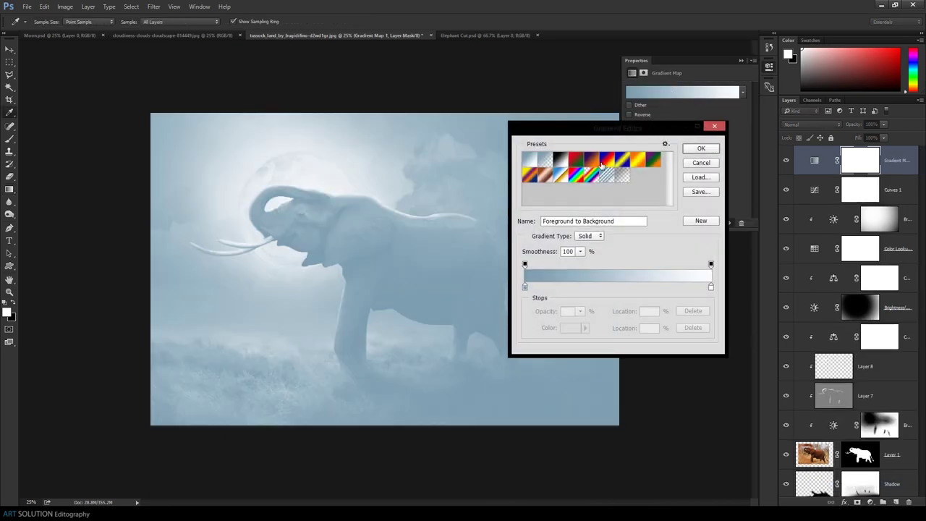
left_click(598, 164)
left_click(701, 149)
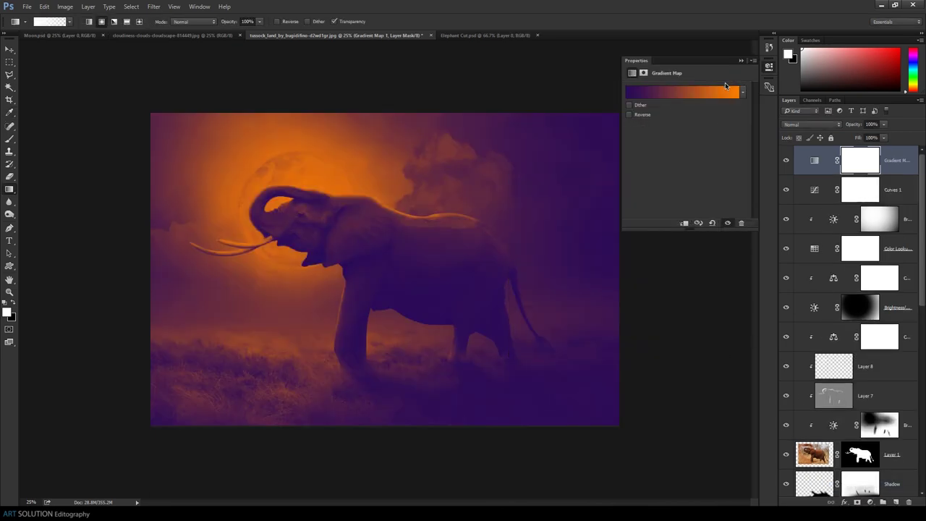
left_click(739, 62)
left_click(837, 127)
left_click(802, 149)
key("Down")
key("Down")
key("Down")
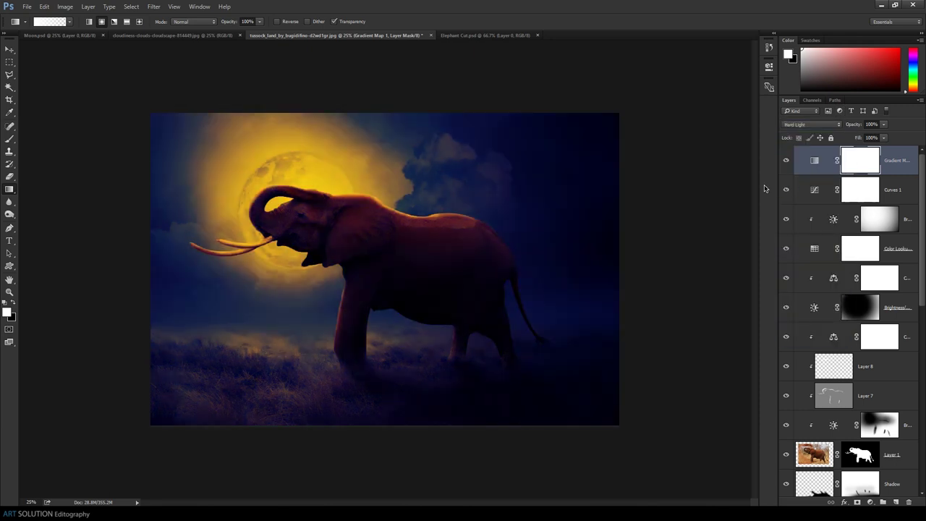
mouse_move(858, 124)
left_mouse_down()
mouse_move(709, 126)
mouse_move(718, 126)
left_mouse_up()
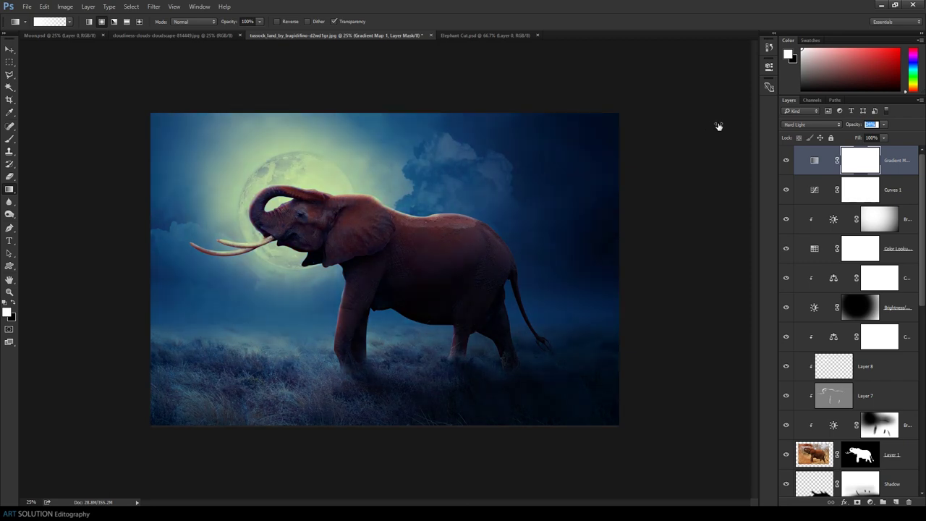
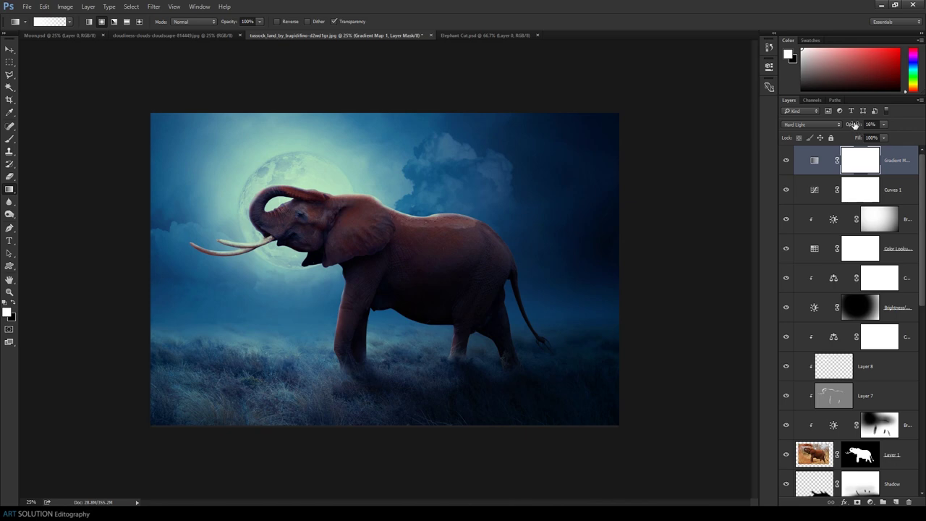
Compare the Gradient Map on and off, then stamp all visible layers into new Layer 12.
left_click(787, 160)
left_click(787, 160)
left_click(896, 501)
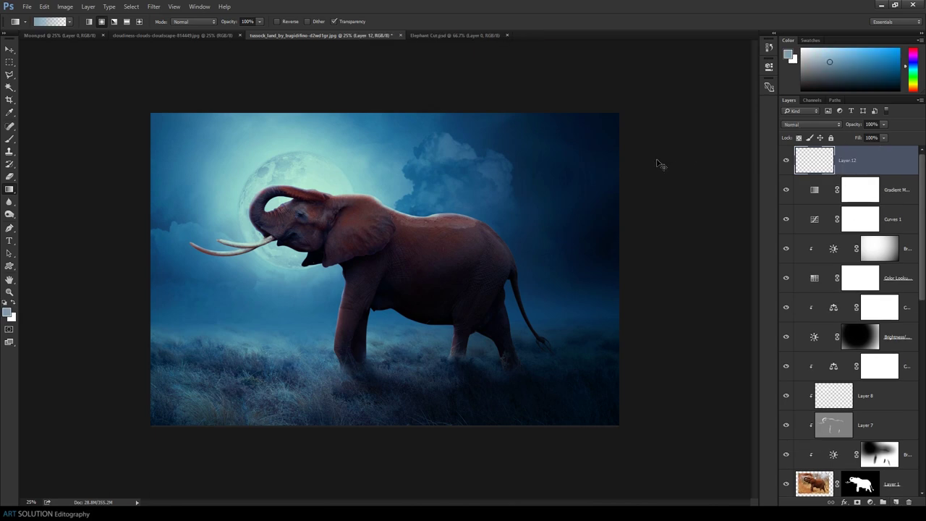
key("ctrl+alt+shift+e")
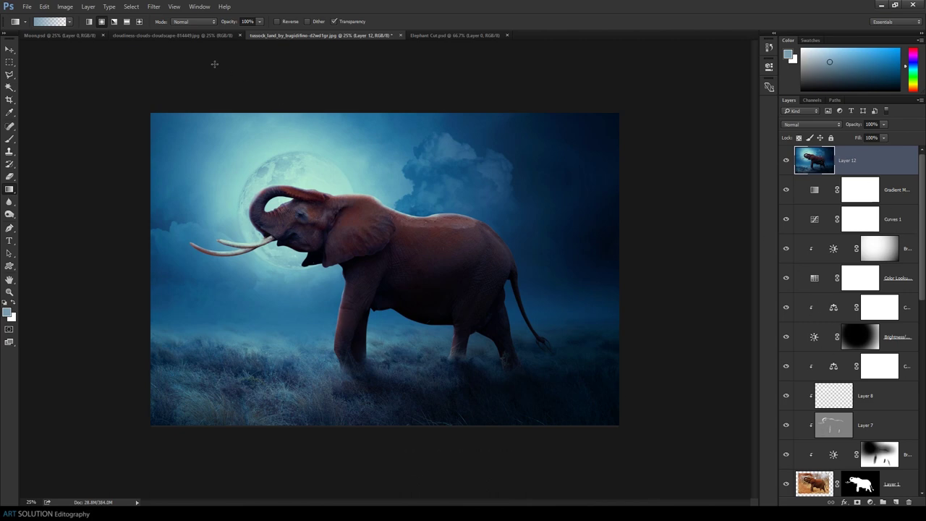
left_click(154, 6)
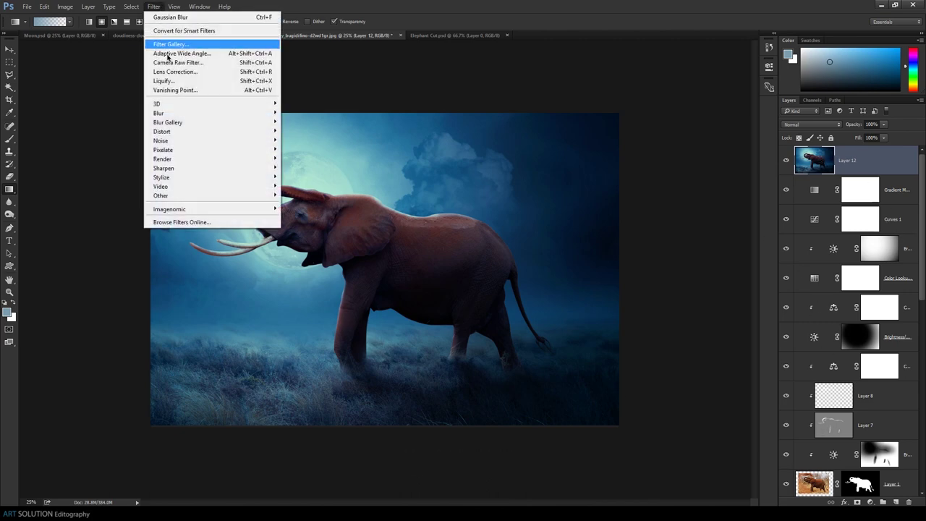
In Camera Raw, cool the temperature slightly, set exposure +0.40 and lift tone-curve highlights +30.
left_click(196, 63)
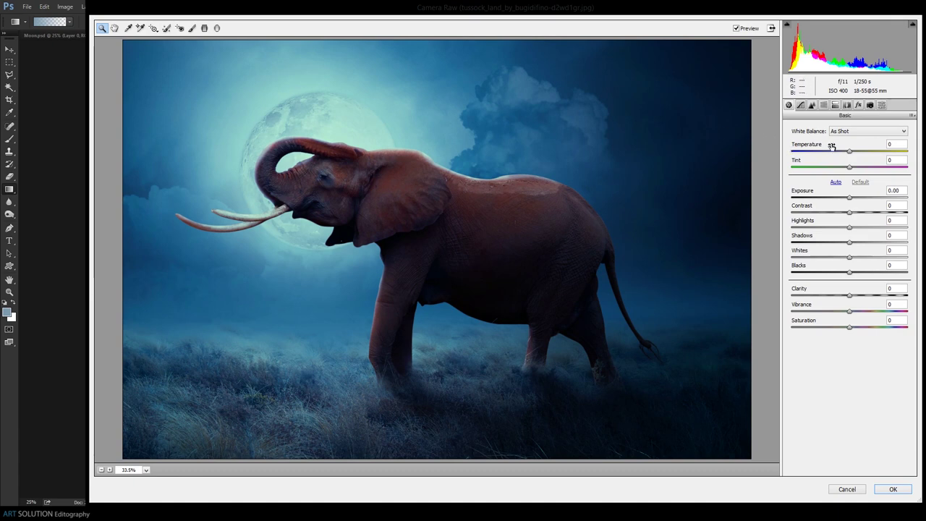
left_click_drag(850, 152, 849, 154)
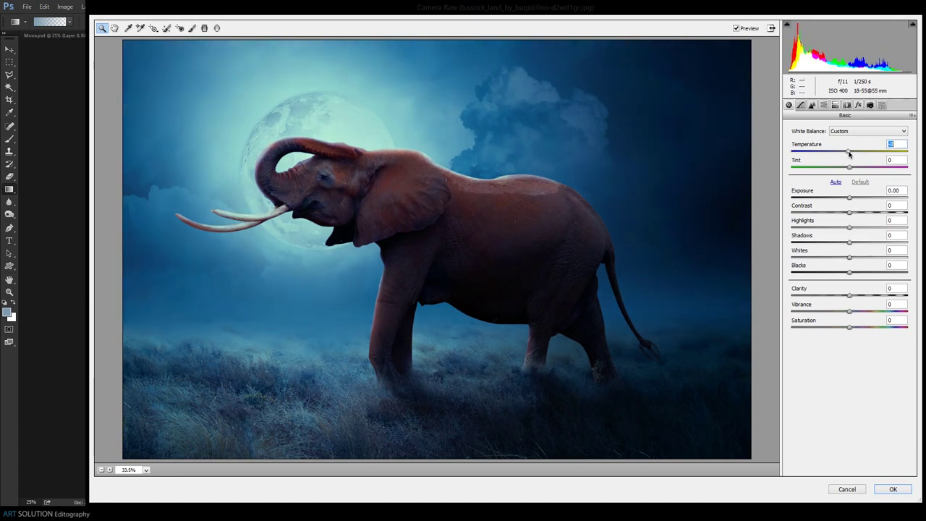
mouse_move(849, 197)
left_mouse_down()
mouse_move(826, 227)
mouse_move(862, 258)
mouse_move(846, 271)
mouse_move(850, 311)
left_mouse_up()
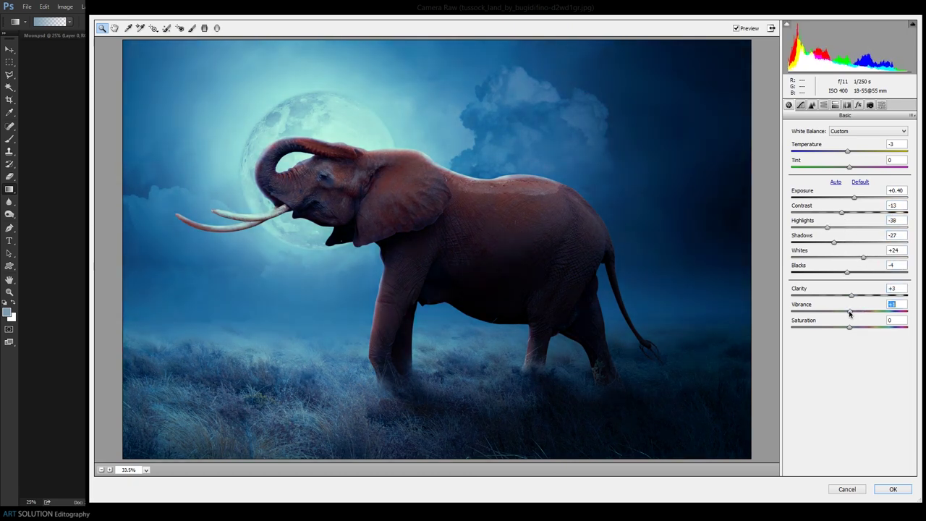
left_click(811, 104)
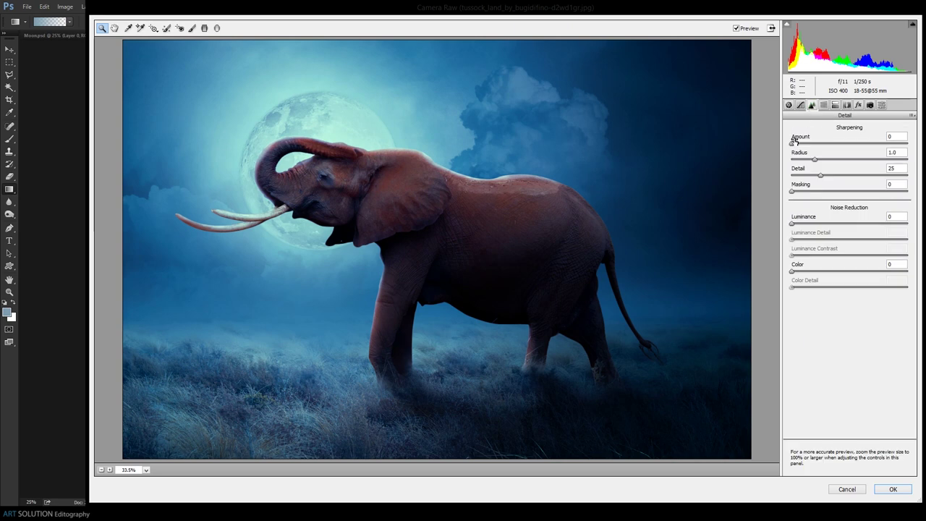
left_click(835, 105)
left_click_drag(849, 279, 866, 279)
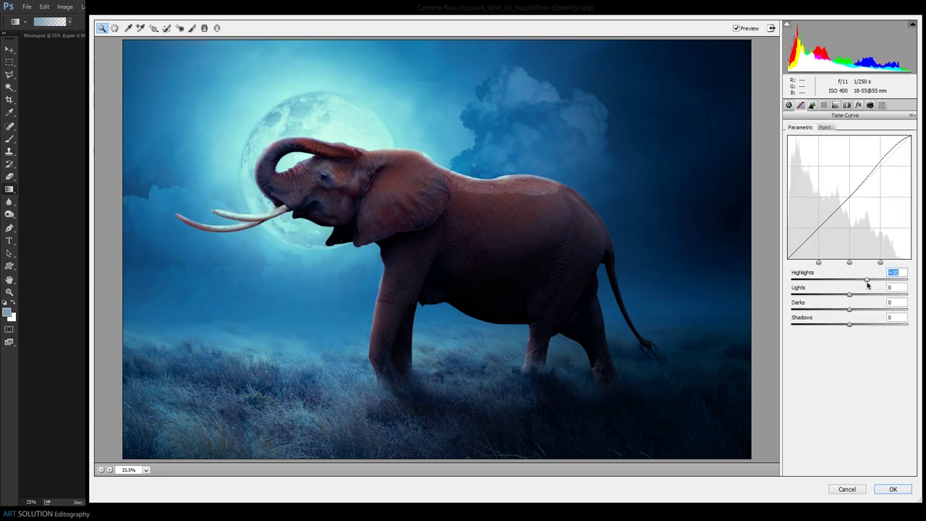
Split-tone the highlights cyan-green and the shadows purple.
left_click(835, 105)
mouse_move(791, 143)
left_mouse_down()
mouse_move(805, 142)
mouse_move(795, 158)
mouse_move(841, 142)
left_mouse_up()
left_click_drag(791, 232, 841, 216)
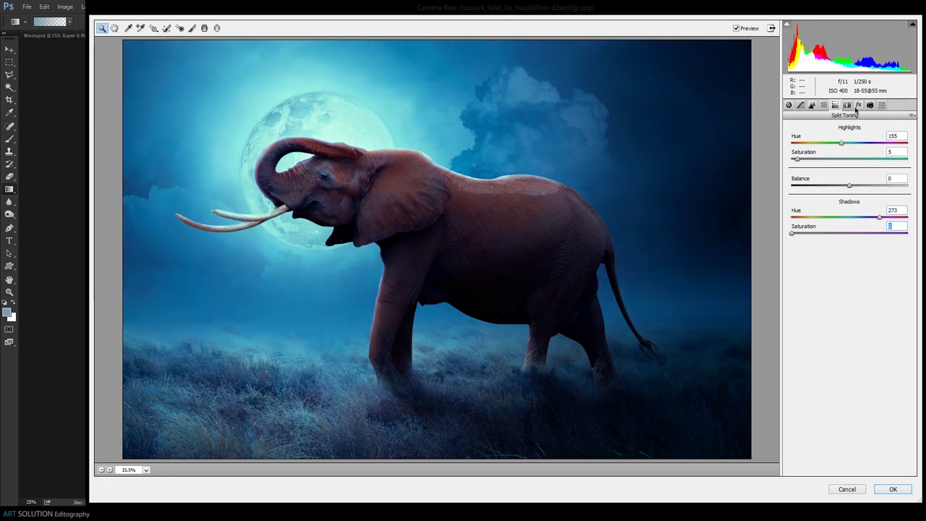
left_click(858, 105)
Add a warm graduated filter over the moon with saturation +55, darken edges with vignetting, and apply.
key("g")
left_click_drag(255, 60, 336, 350)
left_click(852, 178)
left_click_drag(845, 180, 850, 178)
left_click_drag(850, 139, 874, 139)
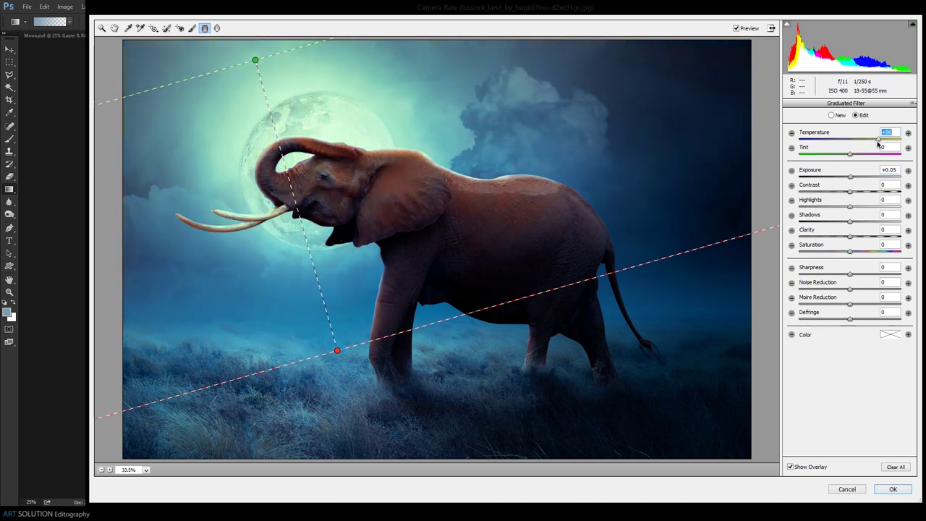
left_click_drag(849, 206, 854, 206)
mouse_move(849, 251)
left_mouse_down()
mouse_move(881, 252)
mouse_move(833, 231)
left_mouse_up()
key("z")
left_click(858, 105)
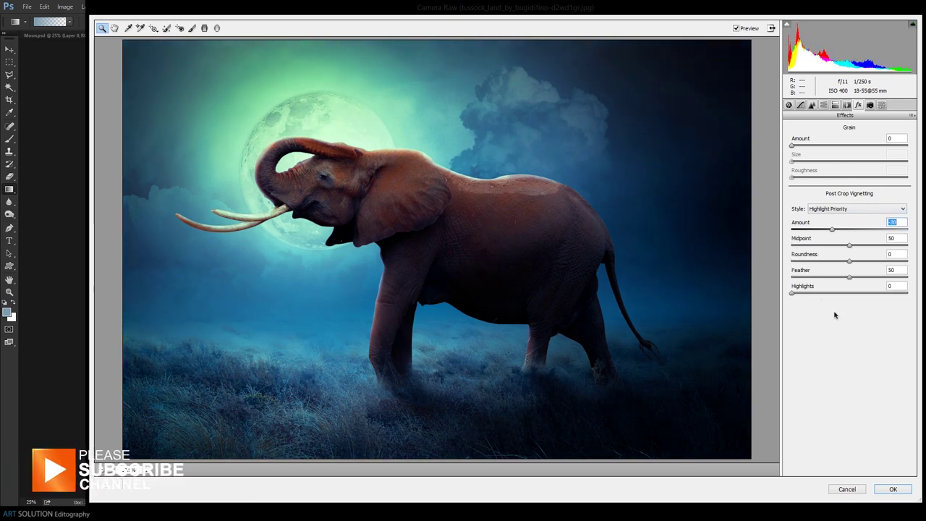
left_click(894, 489)
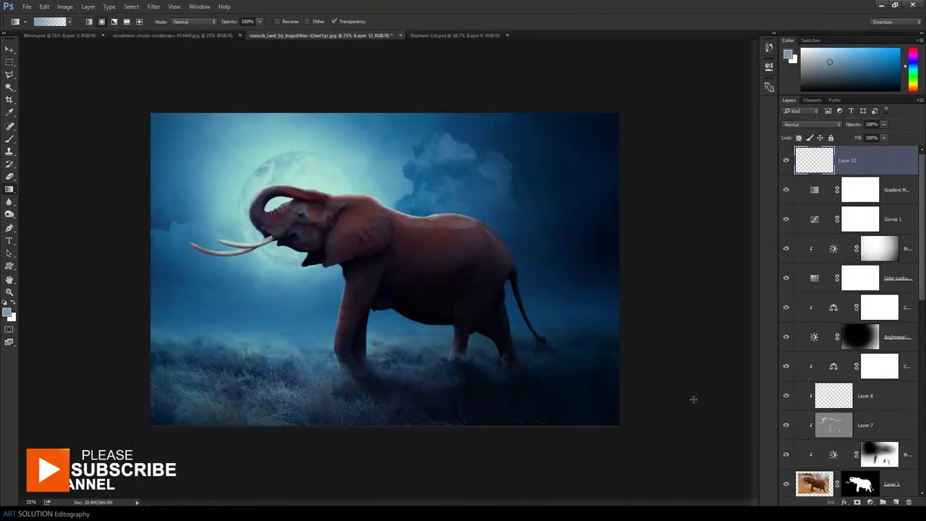
On new Layer 13, draw a linear gradient up from the bottom, blended Color Burn at 43% opacity.
key("ctrl+shift+alt+n")
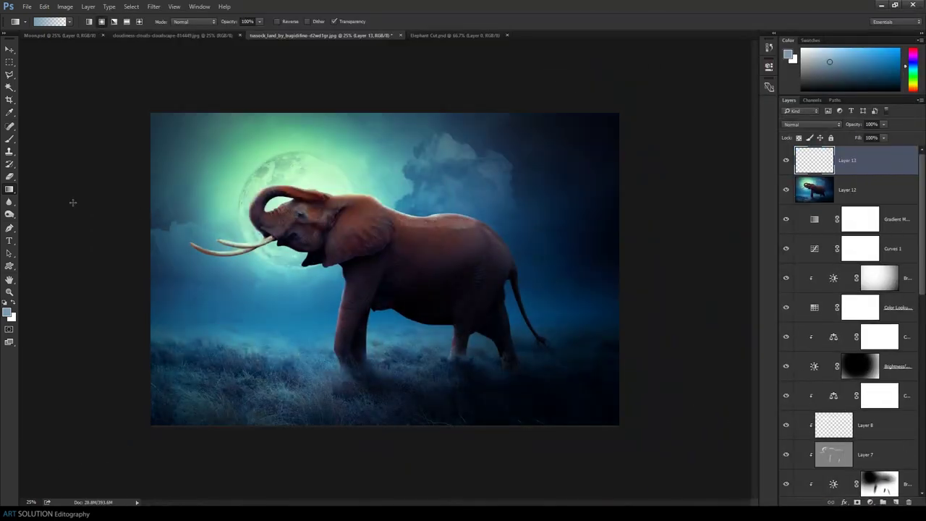
left_click(88, 22)
left_click_drag(370, 351, 370, 456)
left_click(803, 124)
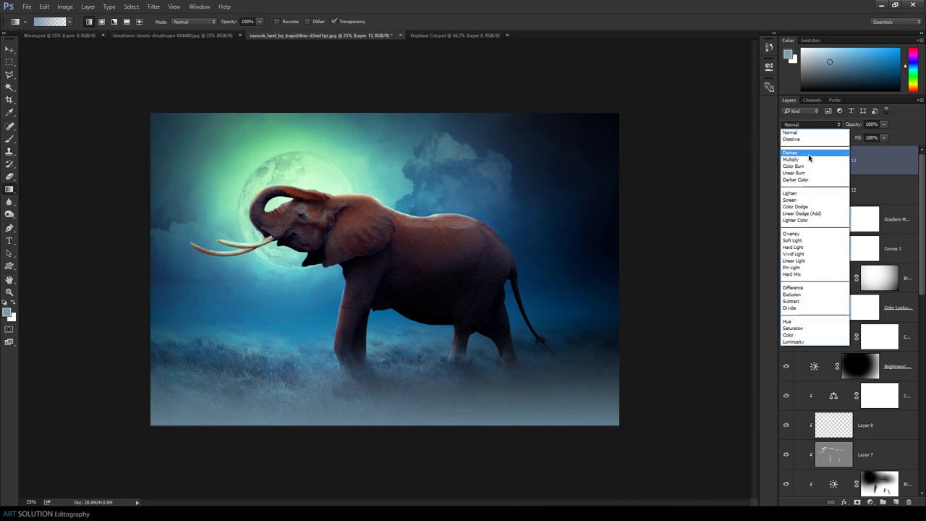
left_click(799, 167)
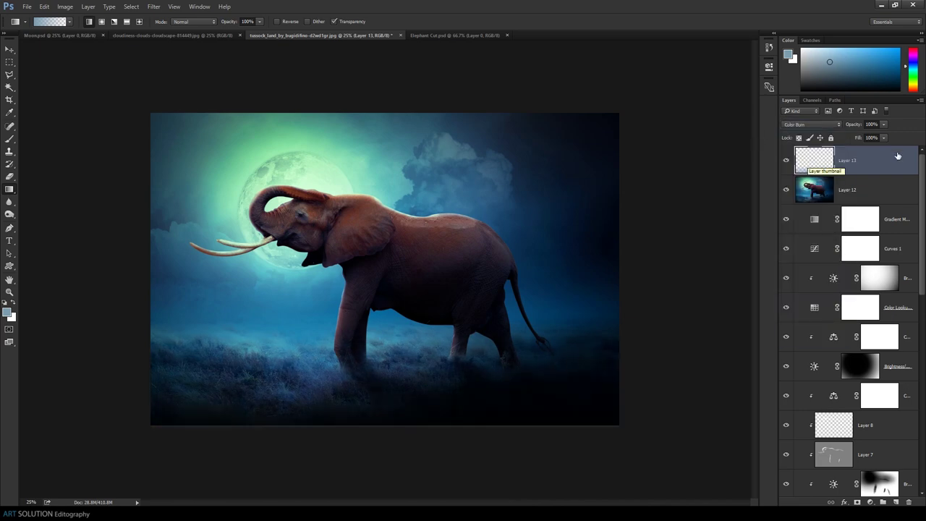
left_click_drag(855, 124, 834, 127)
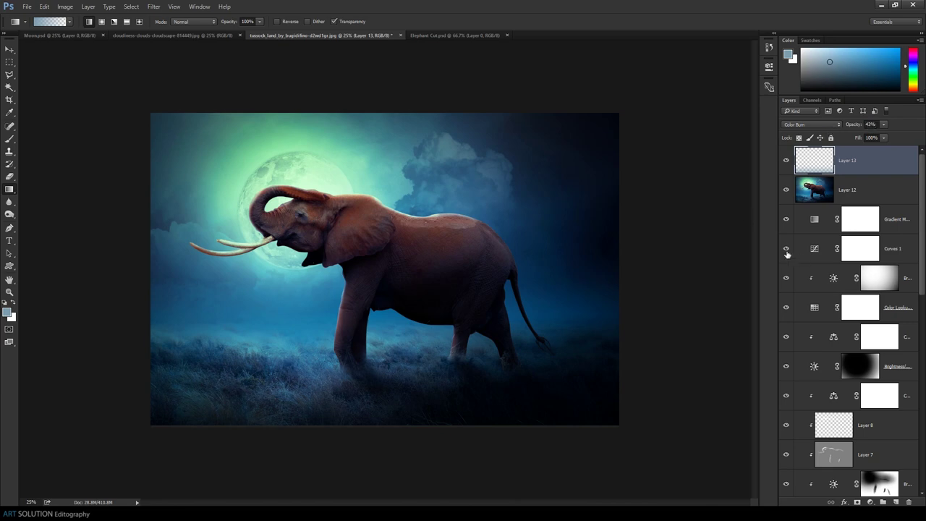
key("ctrl+0")
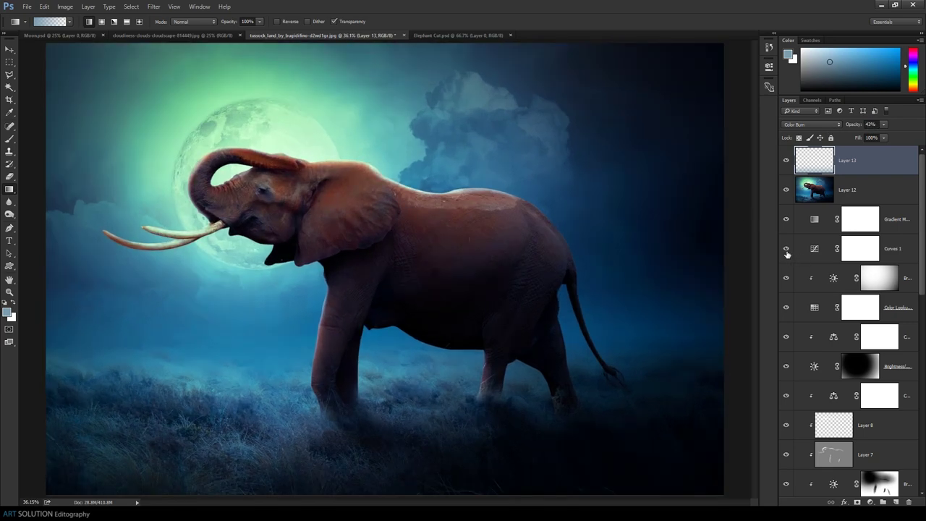